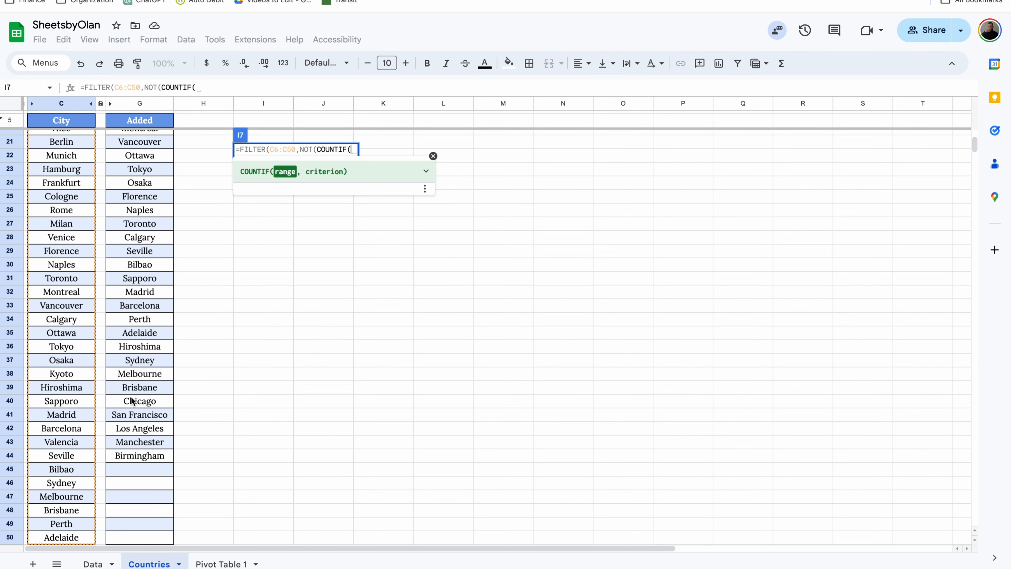
# Complete the formula in I7 as =FILTER(C6:C50,NOT(COUNTIF(G6:G44,C6:C50))) to list cities missing from the Added column
pyautogui.click(159, 460)
pyautogui.hotkey('ctrl', 'shift', 'Up')
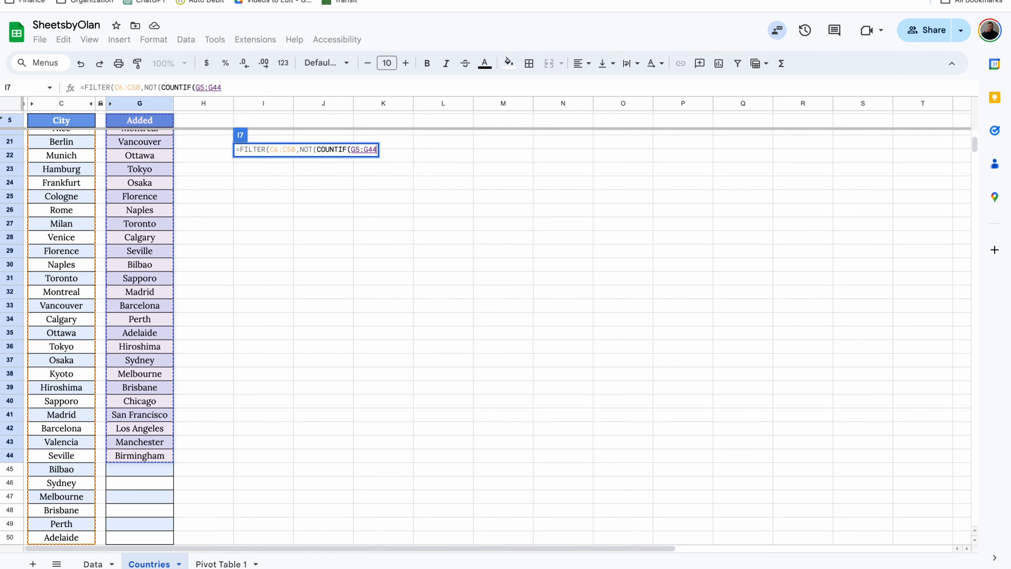
pyautogui.write(',')
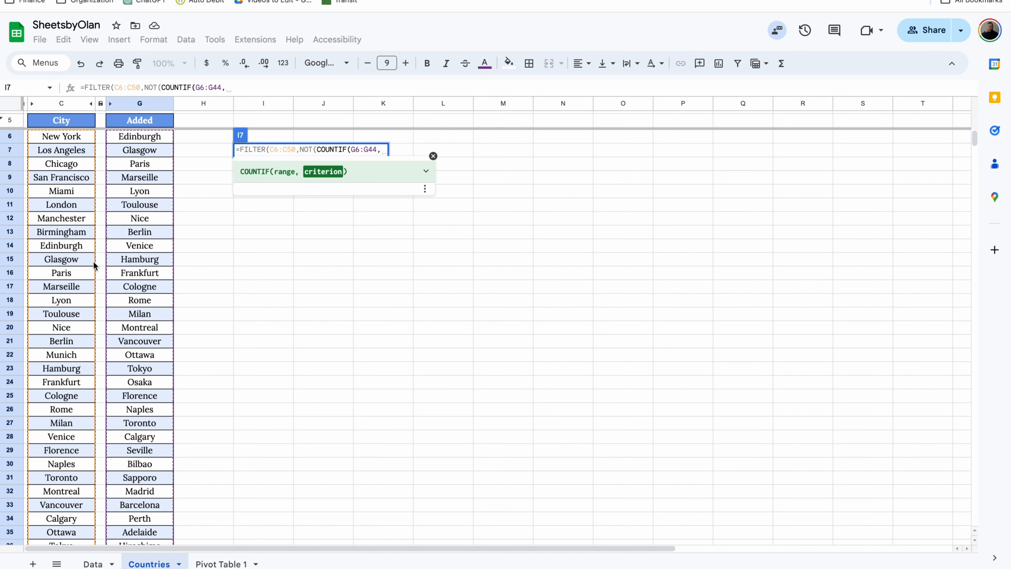
pyautogui.click(74, 137)
pyautogui.hotkey('ctrl', 'shift', 'Down')
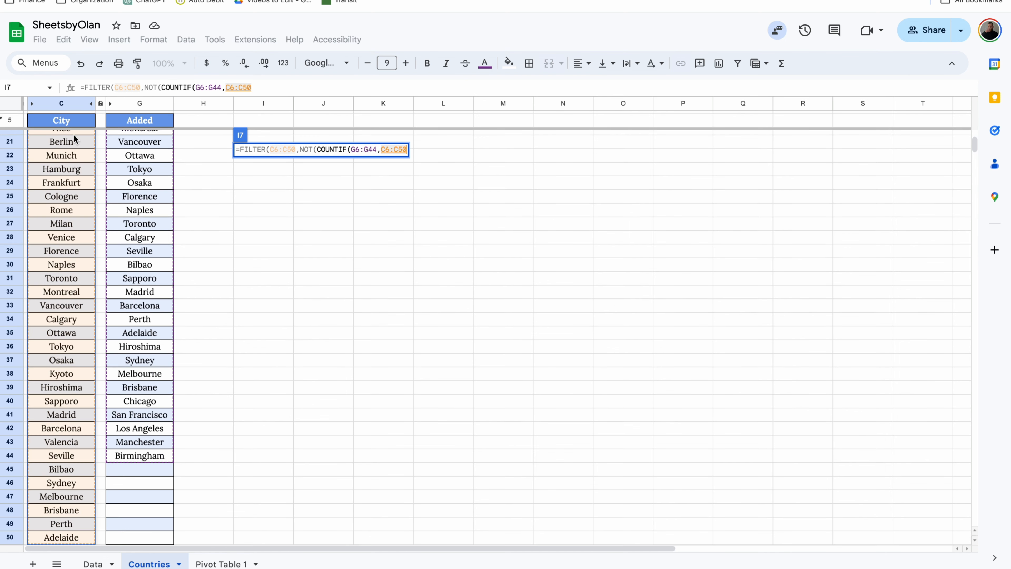
pyautogui.press('Return')
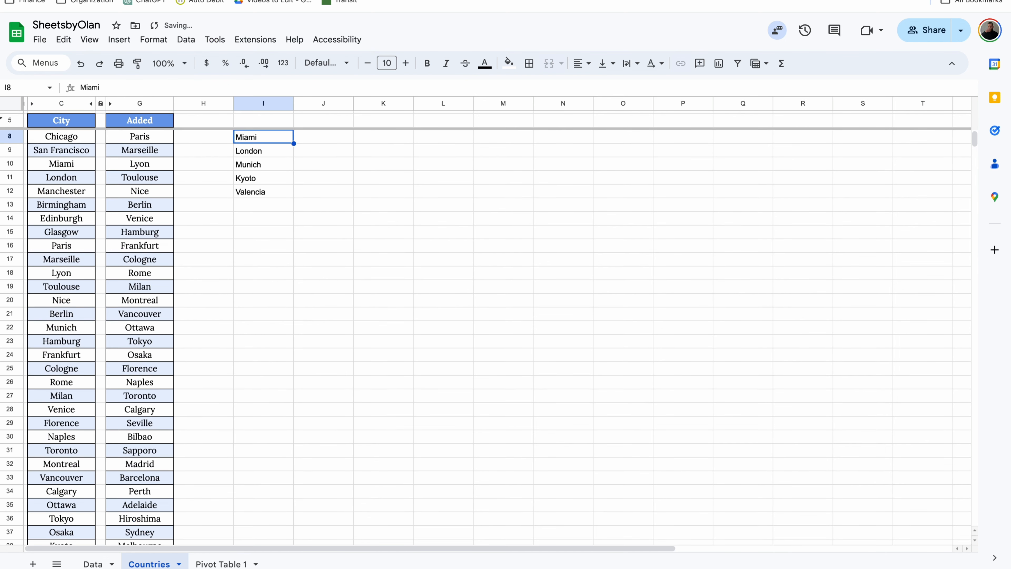
pyautogui.scroll(1, 264, 181)
pyautogui.click(265, 151)
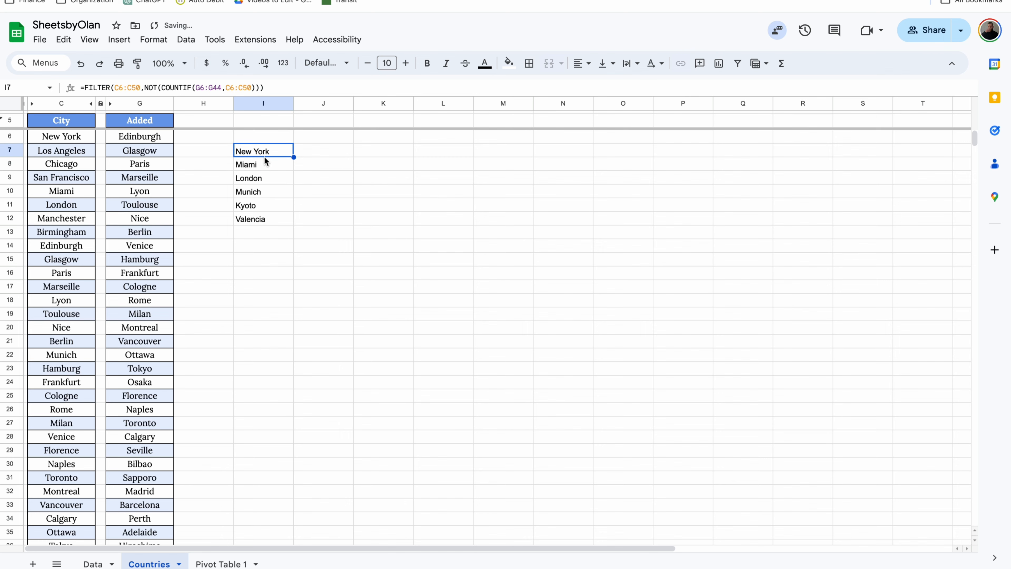
pyautogui.click(265, 163)
pyautogui.click(266, 178)
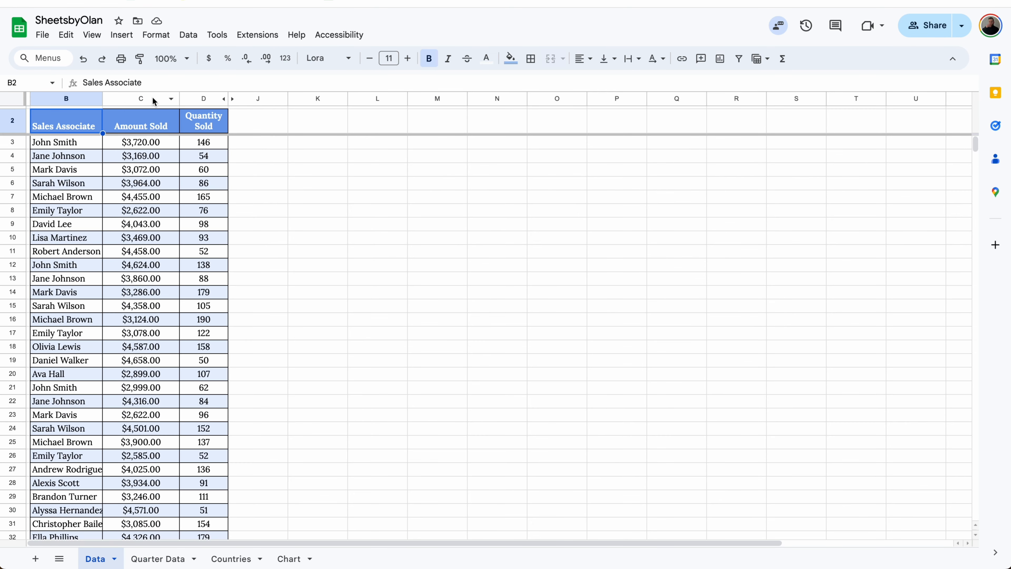
# Select the Quantity Sold column and open the list of quick summary calculations for it
pyautogui.click(201, 100)
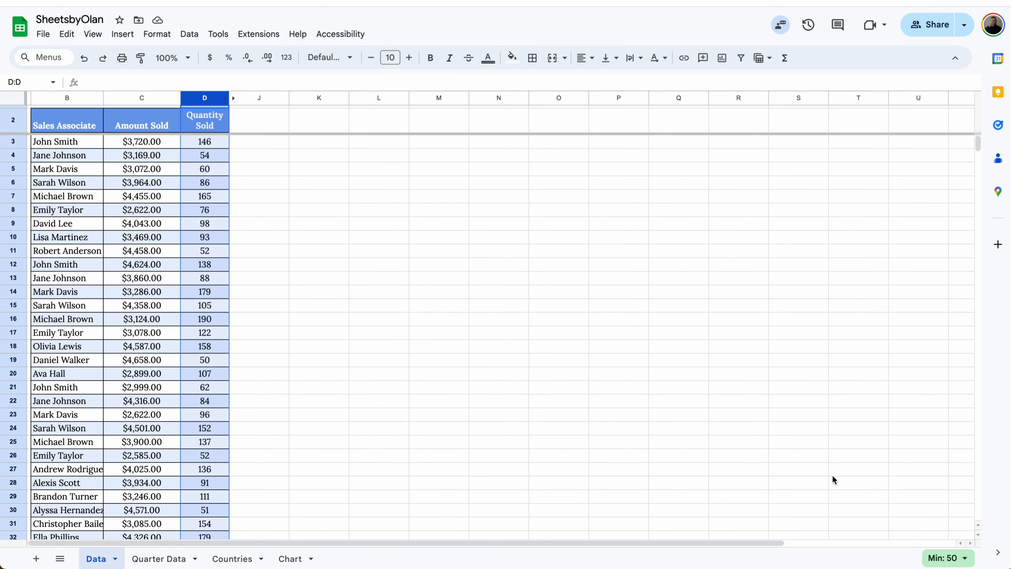
pyautogui.click(946, 559)
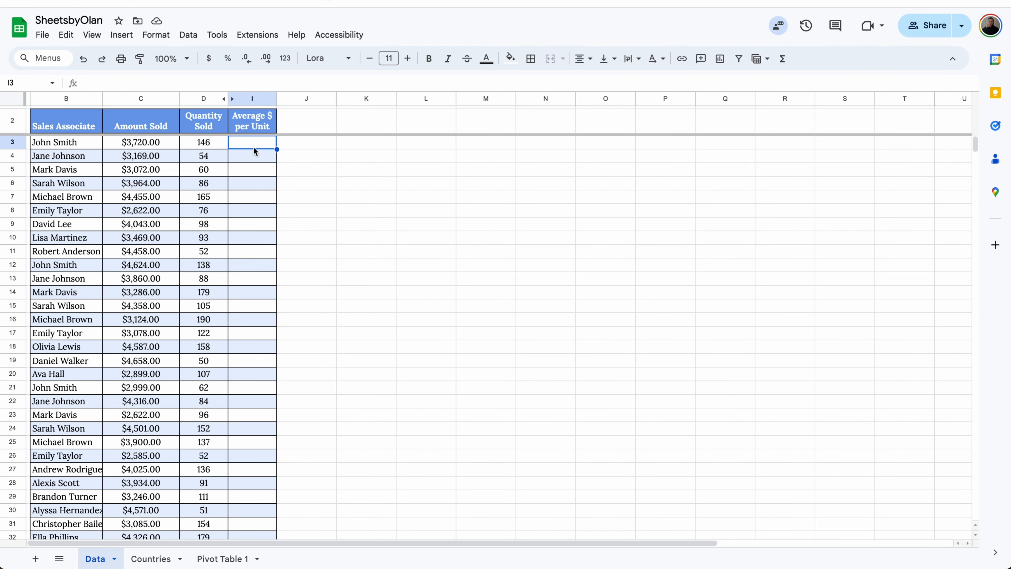
# Enter the formula =C3/D3 in I3 to divide Amount Sold by Quantity Sold
pyautogui.write('=')
pyautogui.click(161, 145)
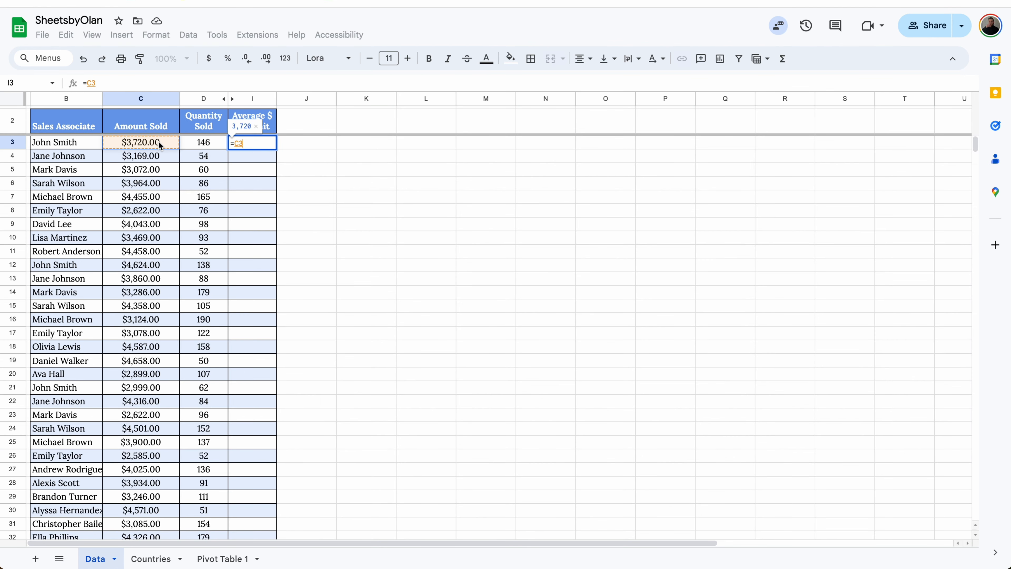
pyautogui.write('/')
pyautogui.click(198, 149)
pyautogui.press('Return')
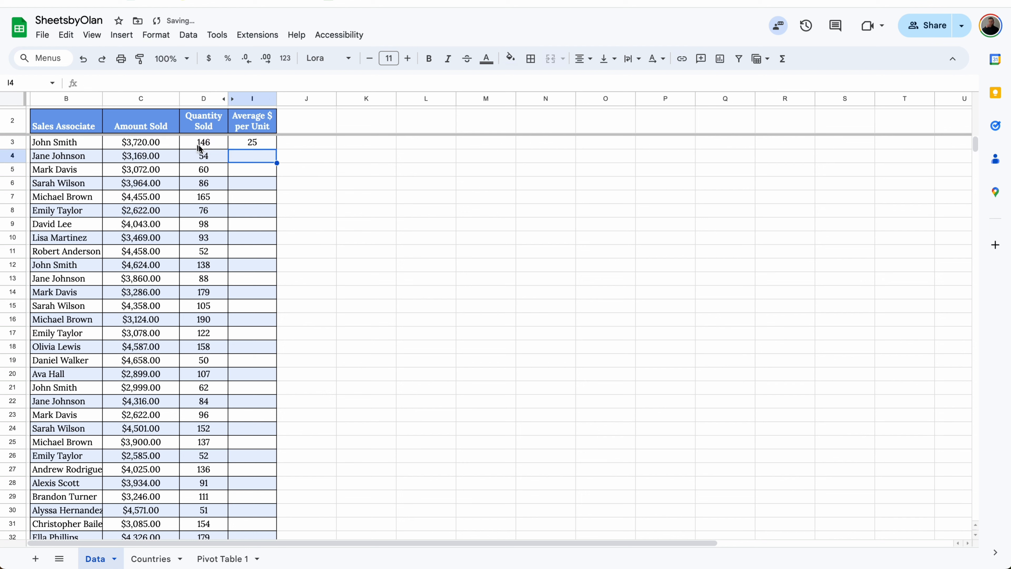
# Fill the I3 formula down the Average $ per Unit column through row 32
pyautogui.click(257, 144)
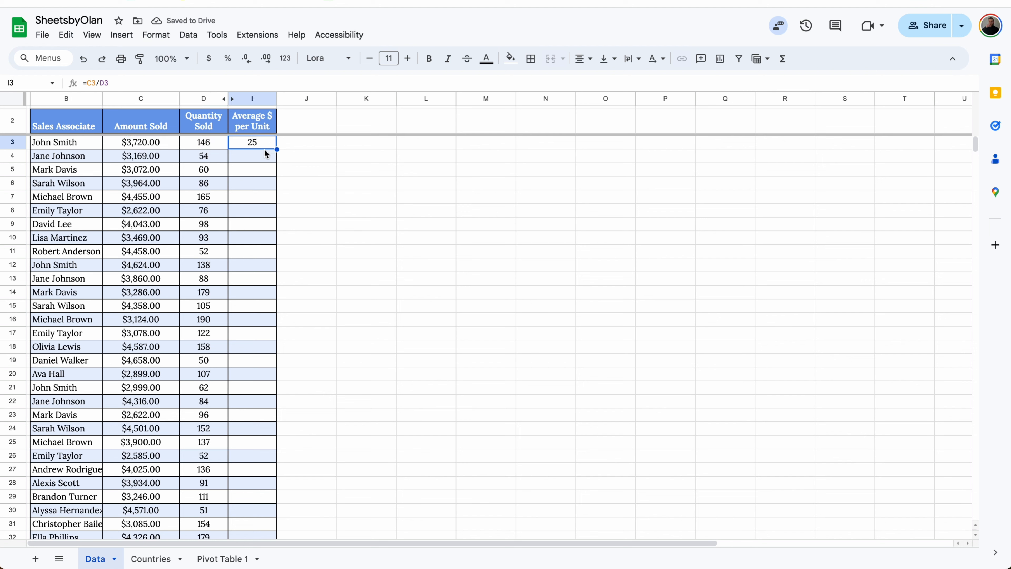
pyautogui.moveTo(277, 149); pyautogui.dragTo(262, 202)
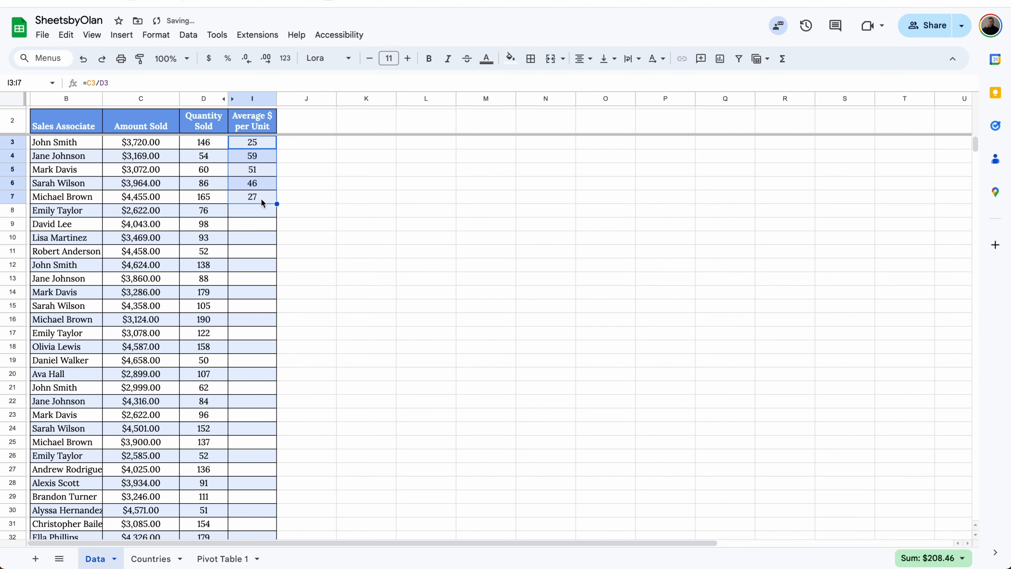
pyautogui.doubleClick(275, 204)
pyautogui.scroll(-3, 255, 286)
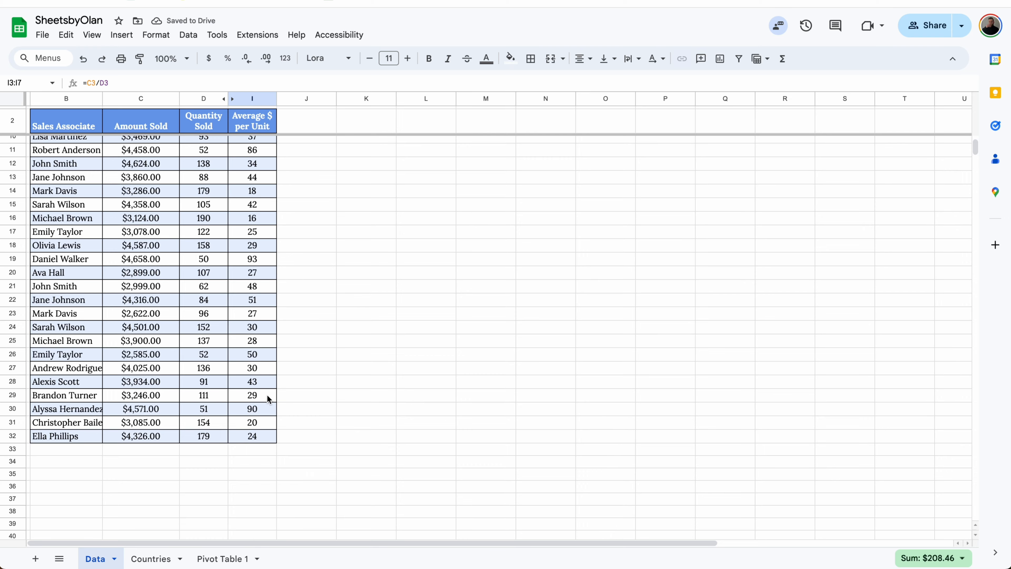
pyautogui.scroll(3, 269, 399)
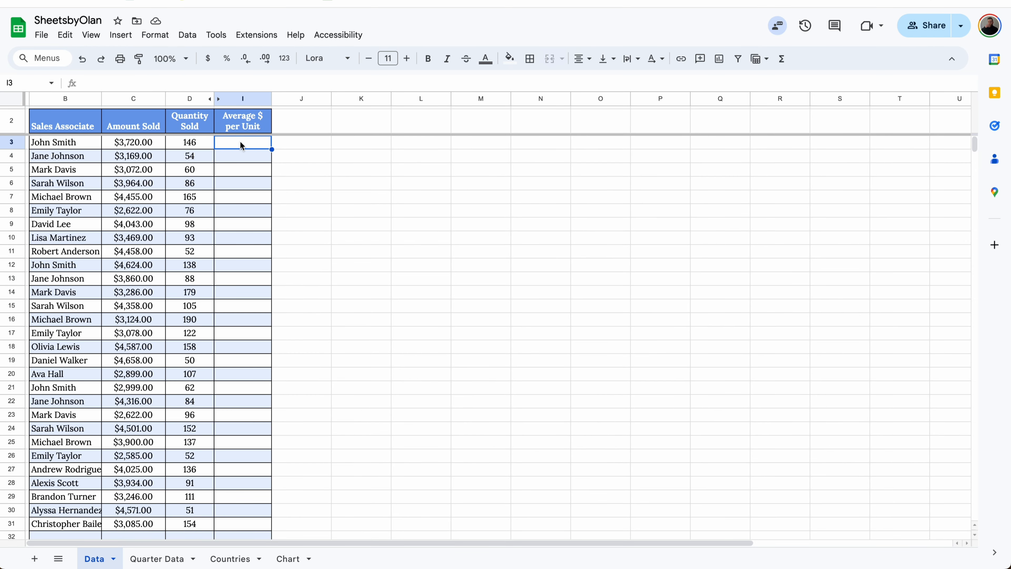
# Calculate the average price per unit in the empty cell I3 with =C3/D3
pyautogui.click(241, 146)
pyautogui.write('=')
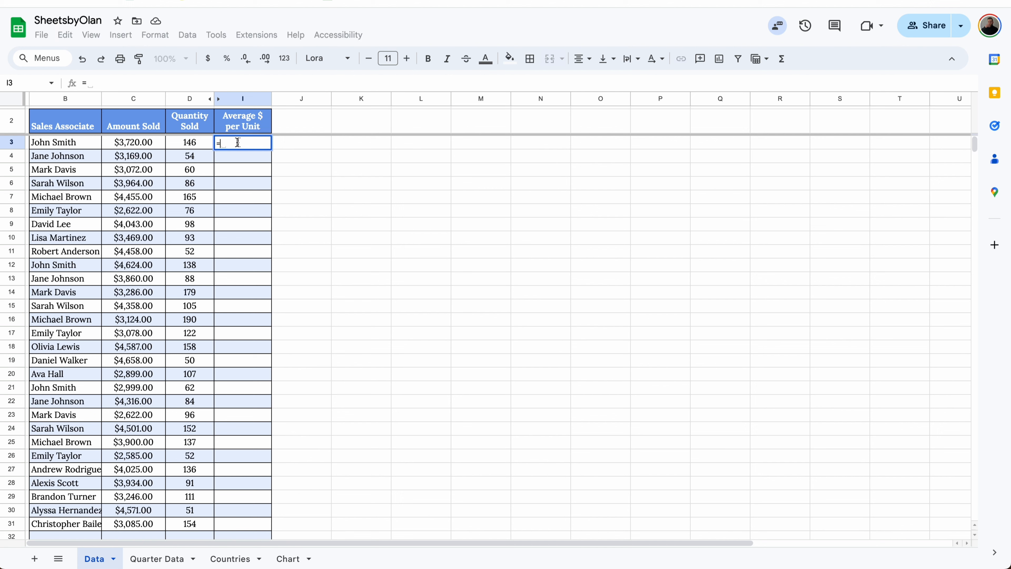
pyautogui.click(155, 140)
pyautogui.write('/')
pyautogui.click(198, 142)
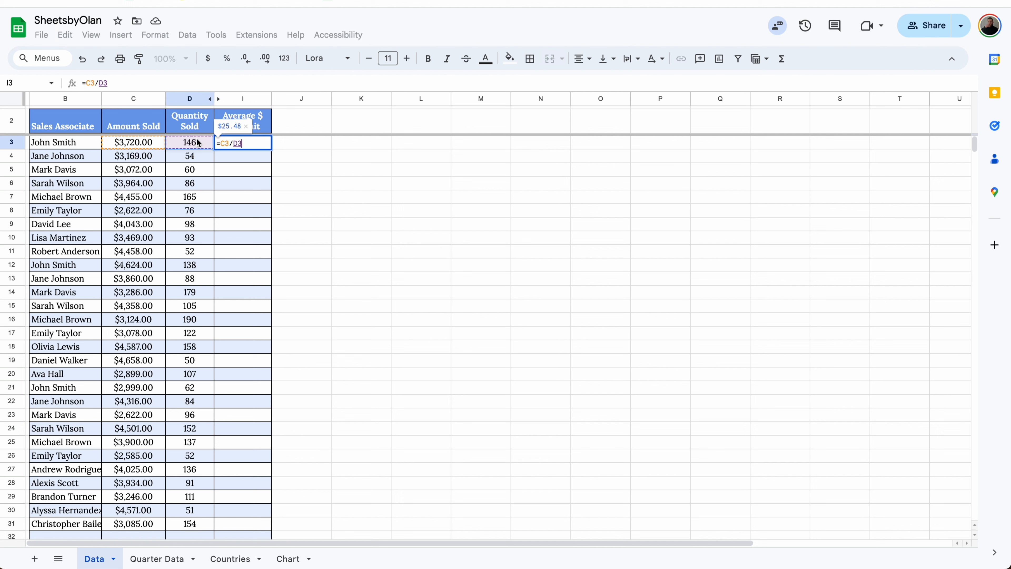
pyautogui.press('Return')
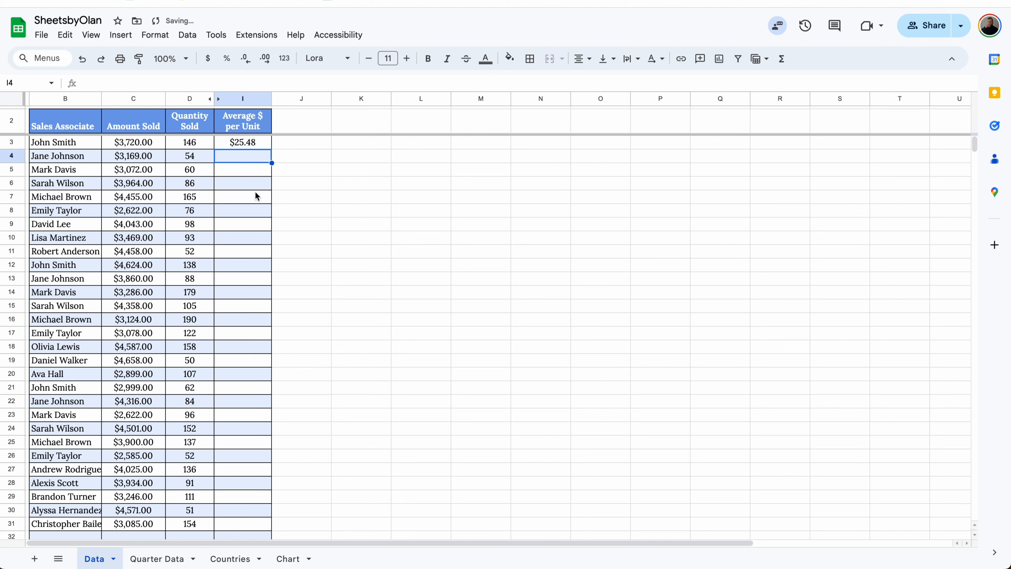
# Change the I3 formula to =ArrayFormula(IF(ISBLANK(B3:B),,C3:C/D3:D)) so it covers the whole column
pyautogui.click(256, 143)
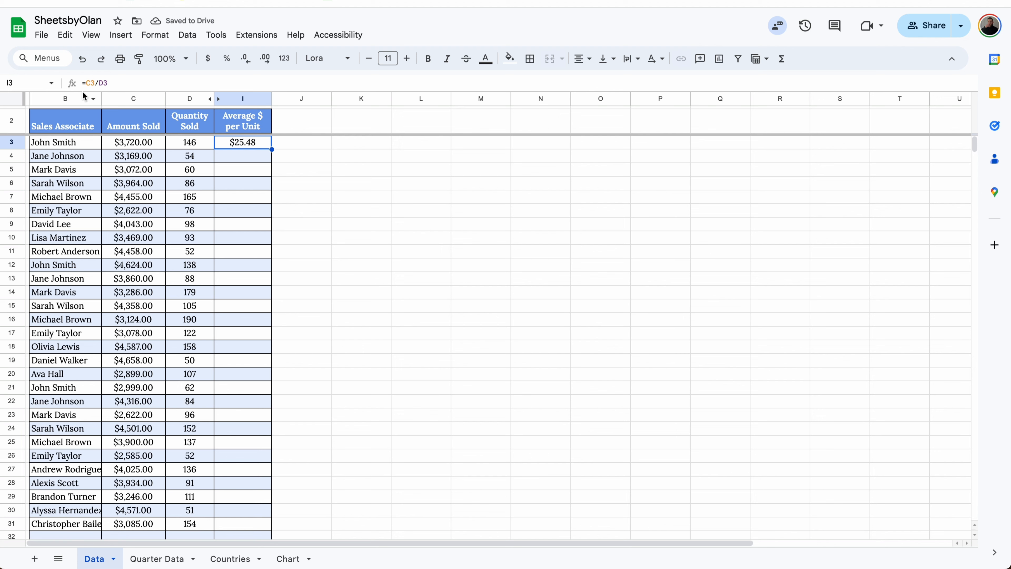
pyautogui.click(85, 82)
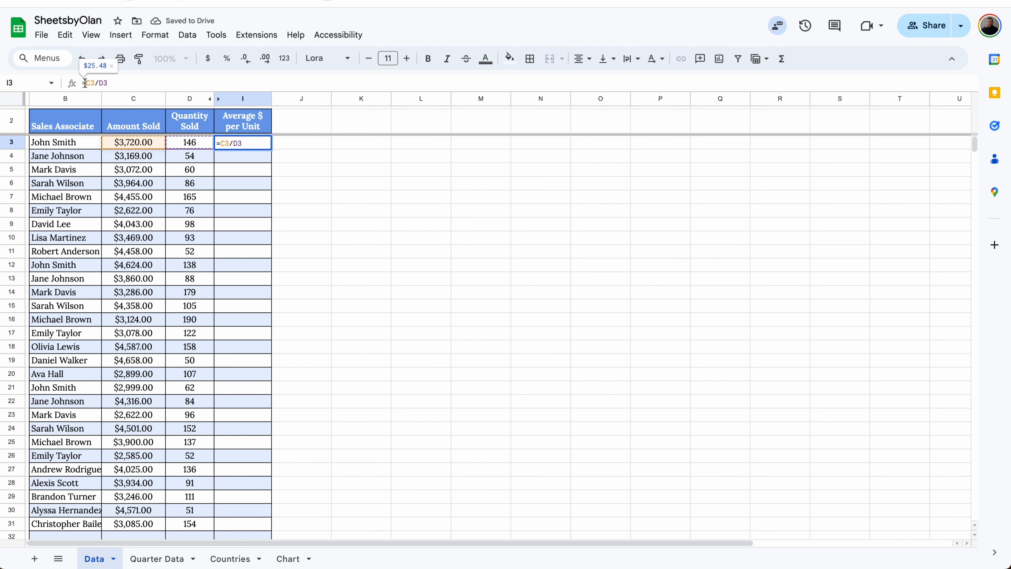
pyautogui.write('IF(ISBLANK(')
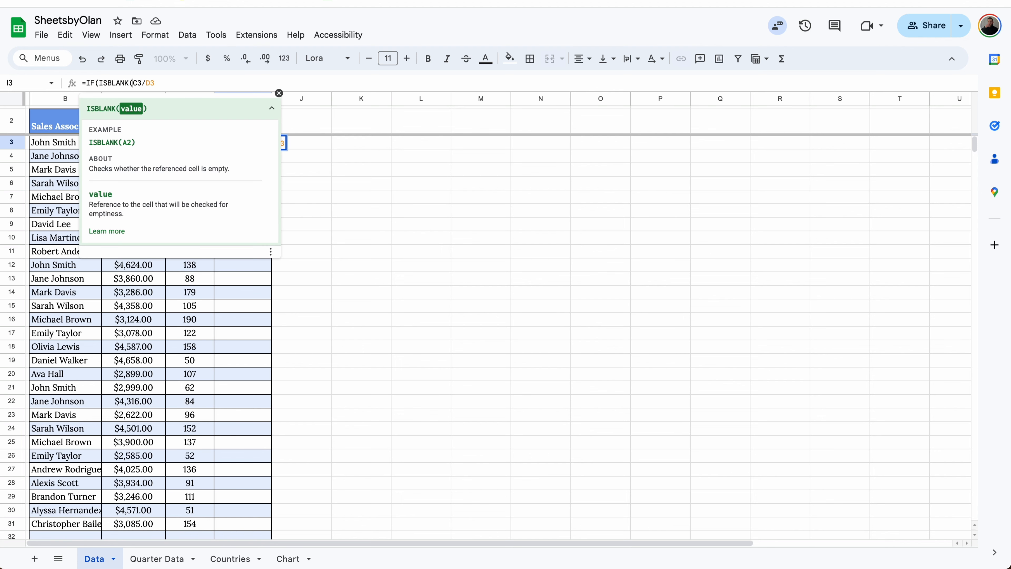
pyautogui.write('B3:B')
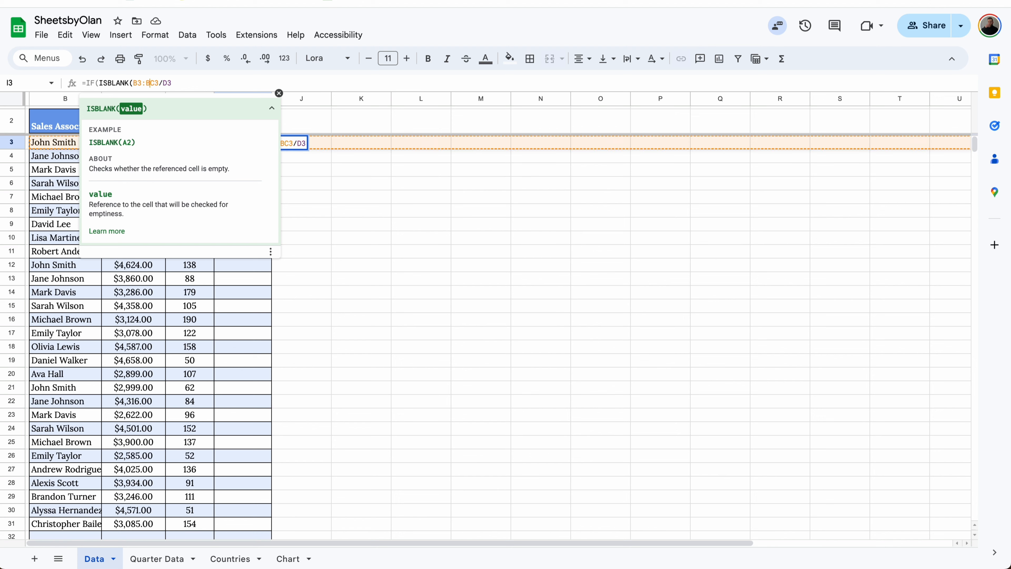
pyautogui.write('),,C3')
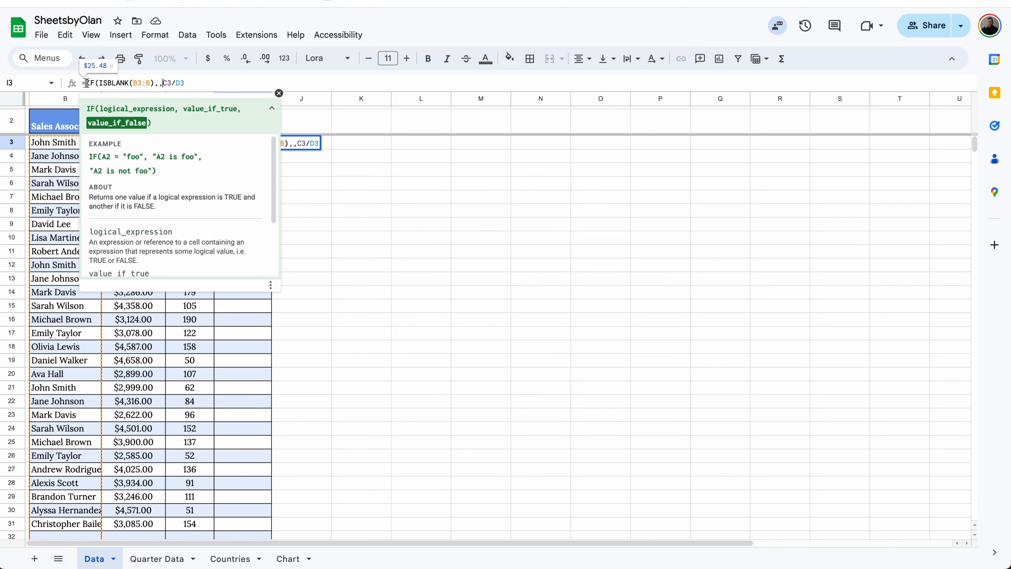
pyautogui.write(':C/D3')
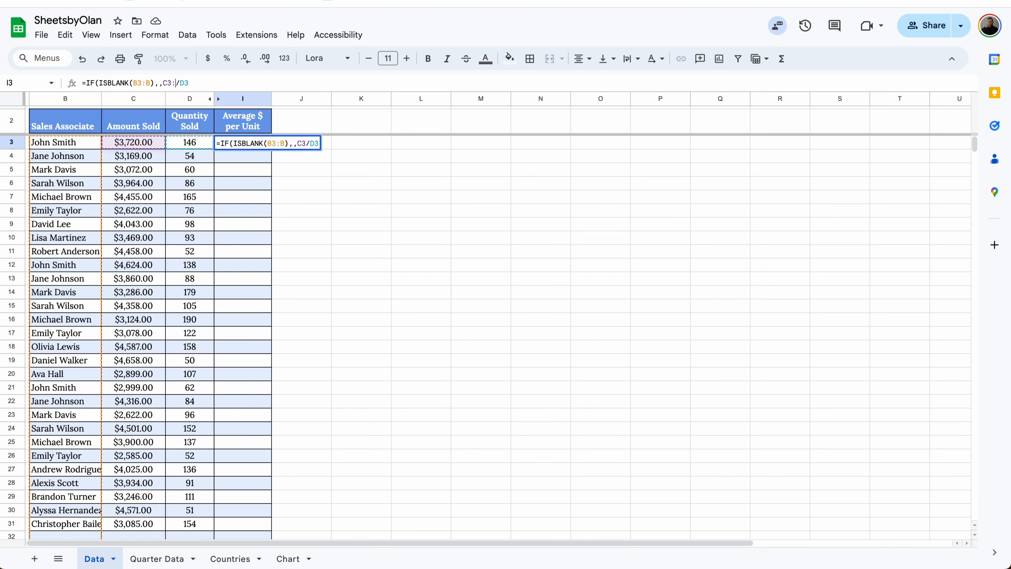
pyautogui.write(':D)')
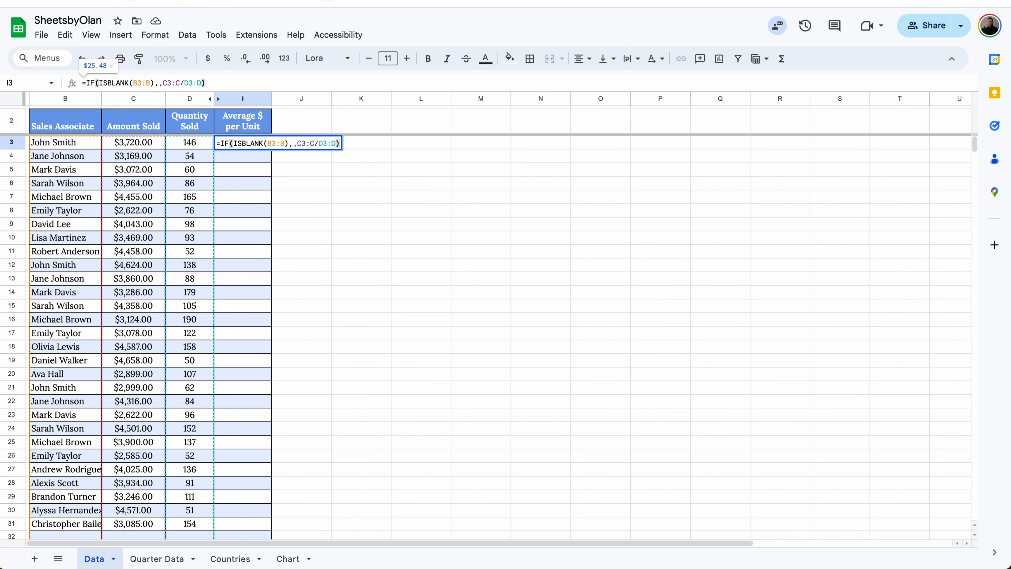
pyautogui.hotkey('ctrl', 'shift', 'Return')
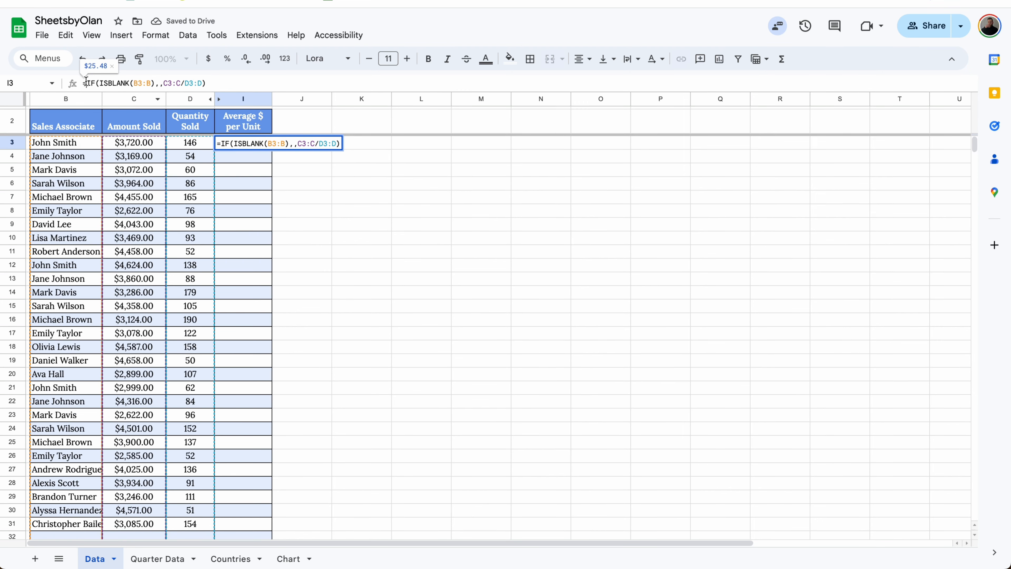
pyautogui.press('Return')
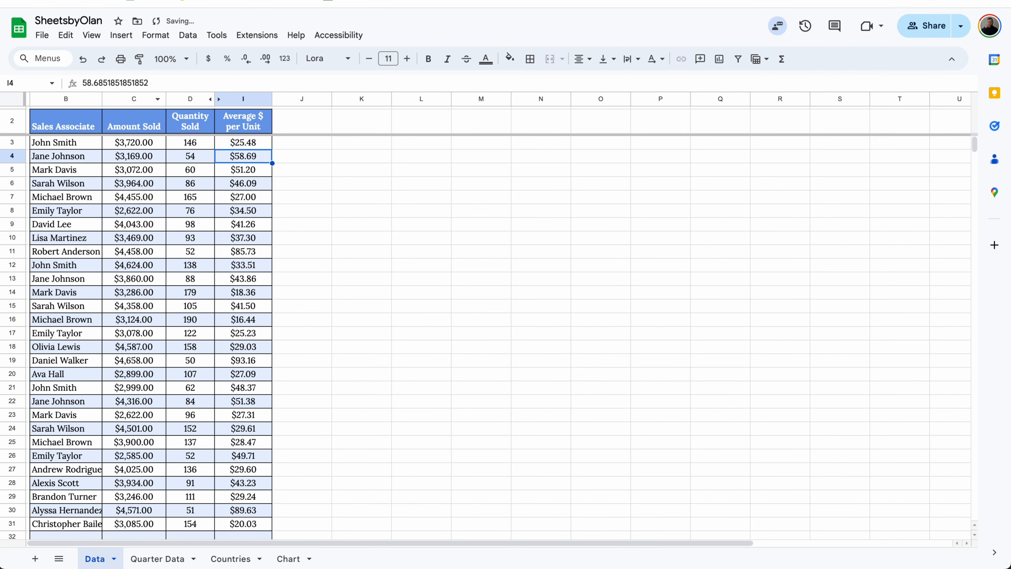
pyautogui.click(257, 143)
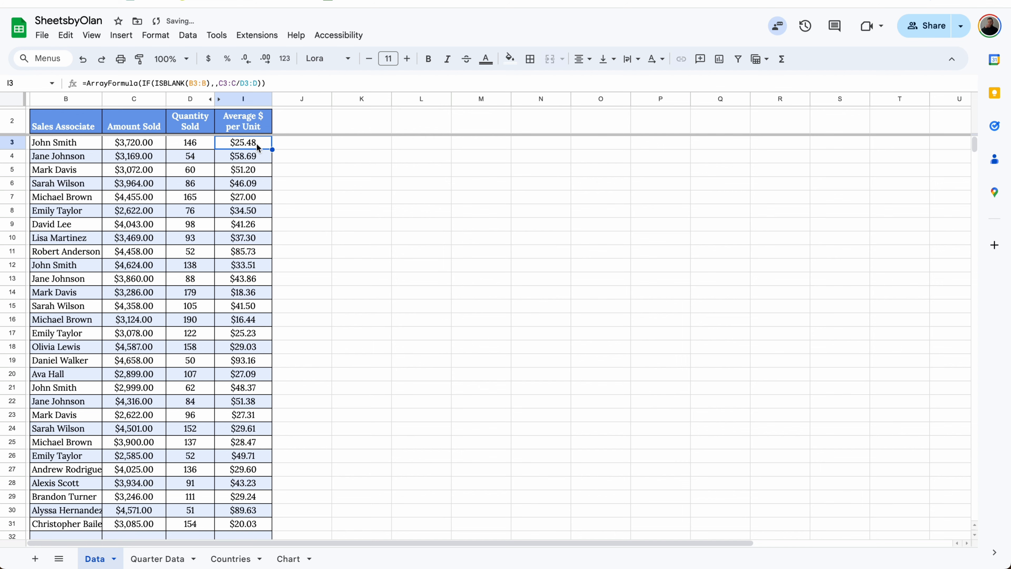
# Add a new record in row 32 with the sales associate's full name, amount sold 5000 and quantity sold 1000
pyautogui.scroll(-3, 256, 160)
pyautogui.scroll(-5, 255, 168)
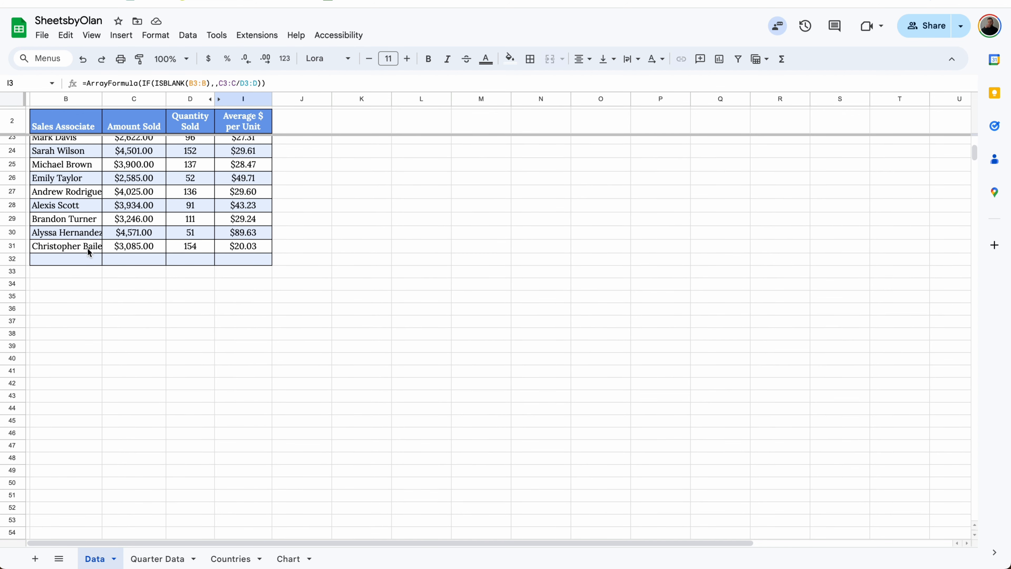
pyautogui.click(85, 256)
pyautogui.write('Ella')
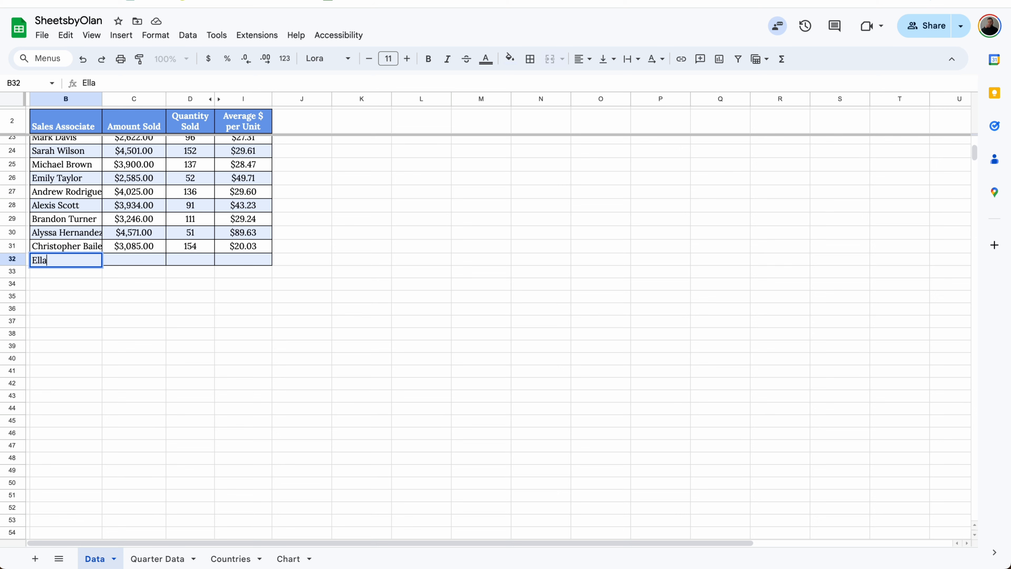
pyautogui.write(' Phillips')
pyautogui.press('Tab')
pyautogui.write('5000')
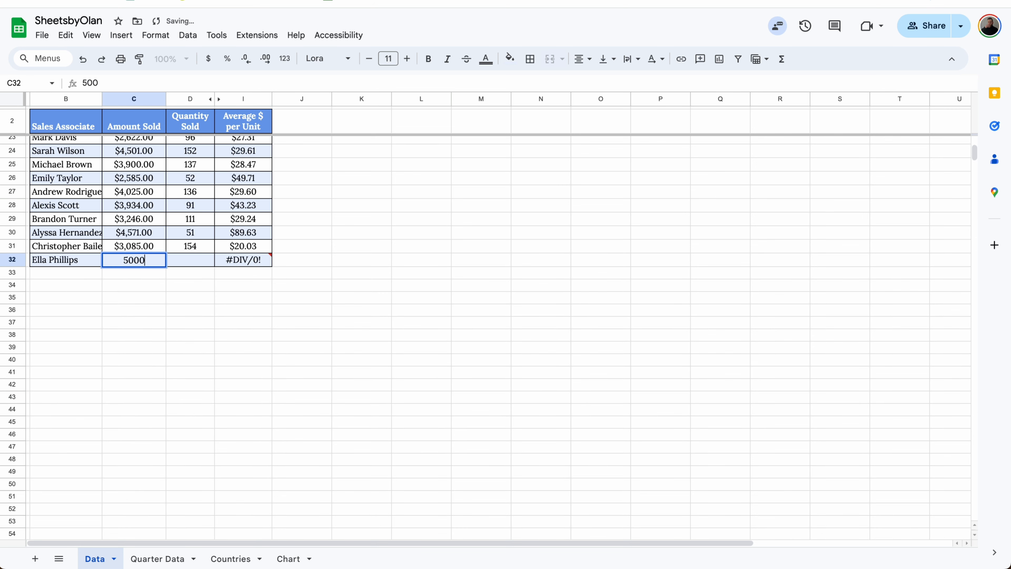
pyautogui.press('Tab')
pyautogui.write('1000')
pyautogui.press('Return')
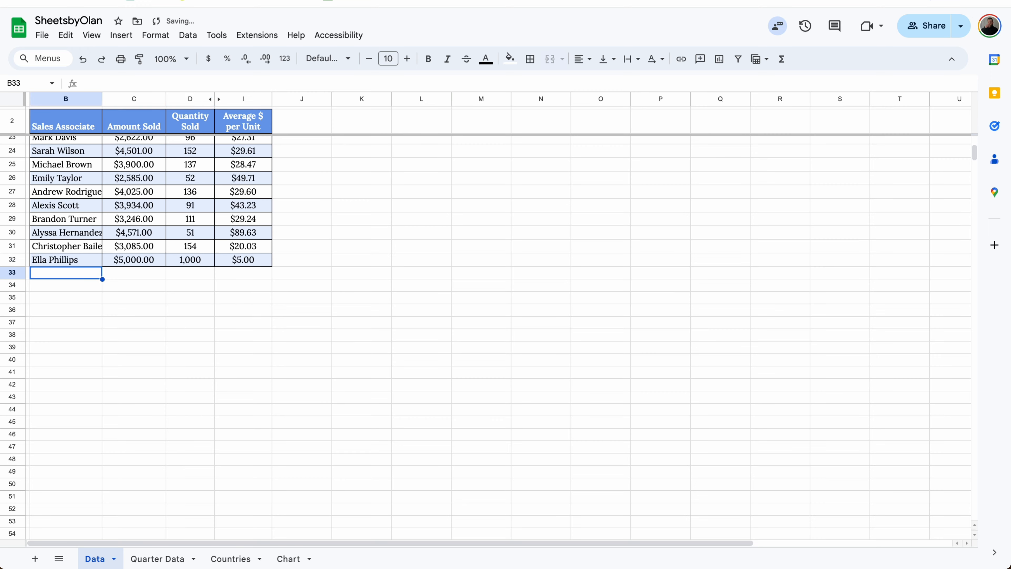
# On the Quarter Data sheet, enter =SPARKLINE(E3:G3) in N3 and fill it down the Trend column
pyautogui.click(158, 559)
pyautogui.write('=spar')
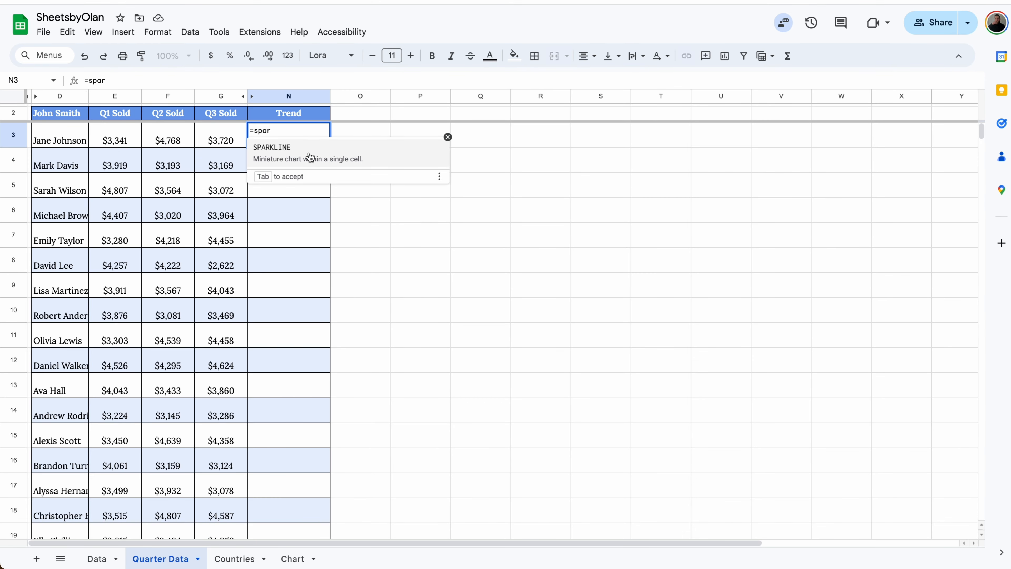
pyautogui.press('Tab')
pyautogui.moveTo(153, 140); pyautogui.dragTo(219, 139)
pyautogui.press('Return')
pyautogui.click(290, 145)
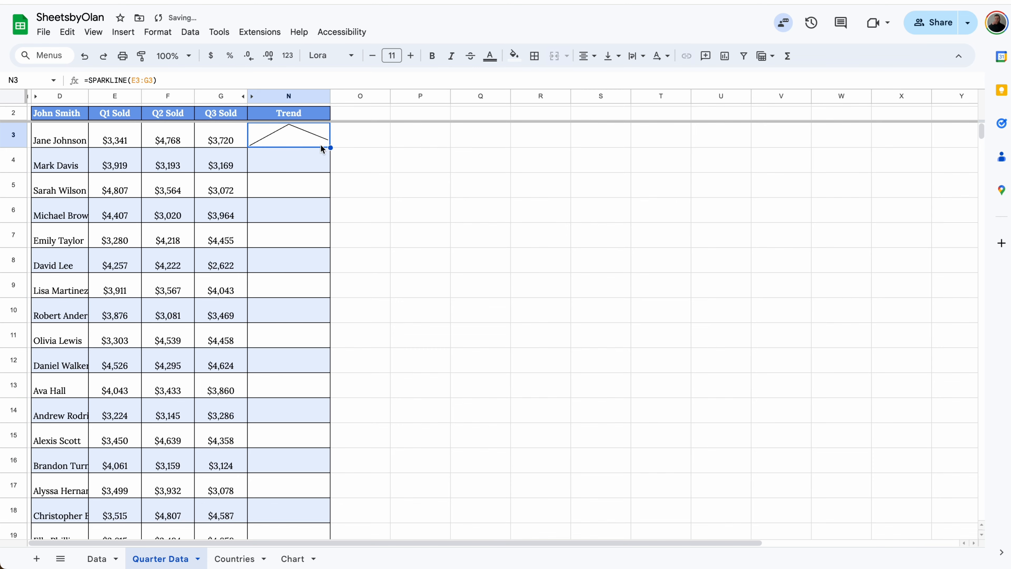
pyautogui.doubleClick(331, 147)
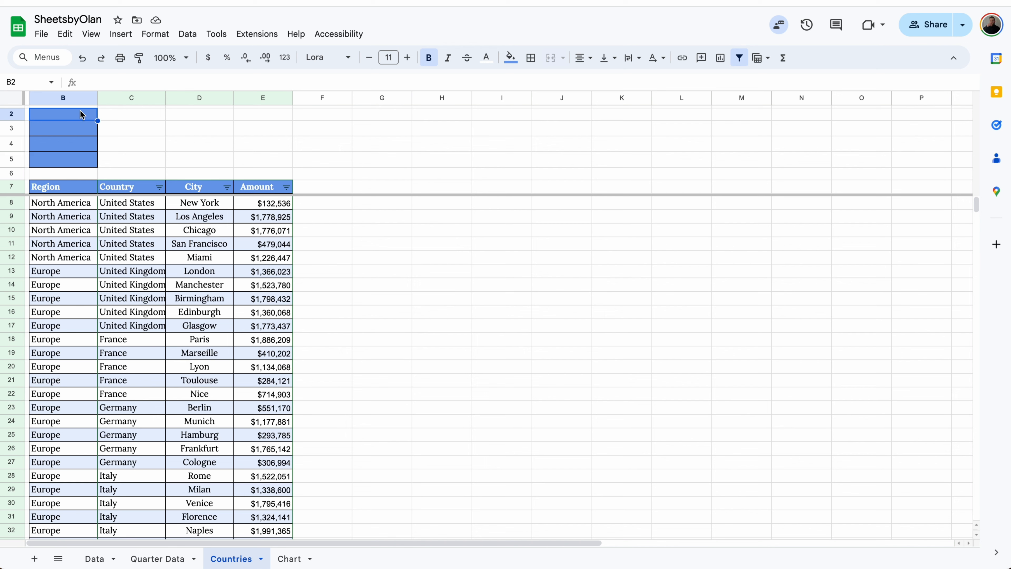
# On the Countries sheet, enter a TRANSPOSE formula in B2 that turns the header row B7:E7 into a column
pyautogui.write('=tran')
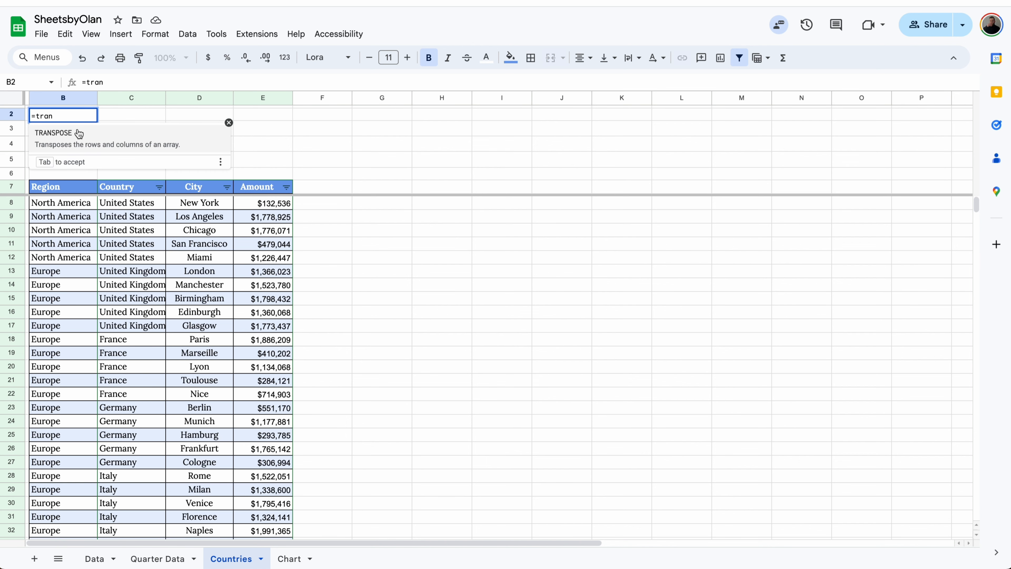
pyautogui.press('Tab')
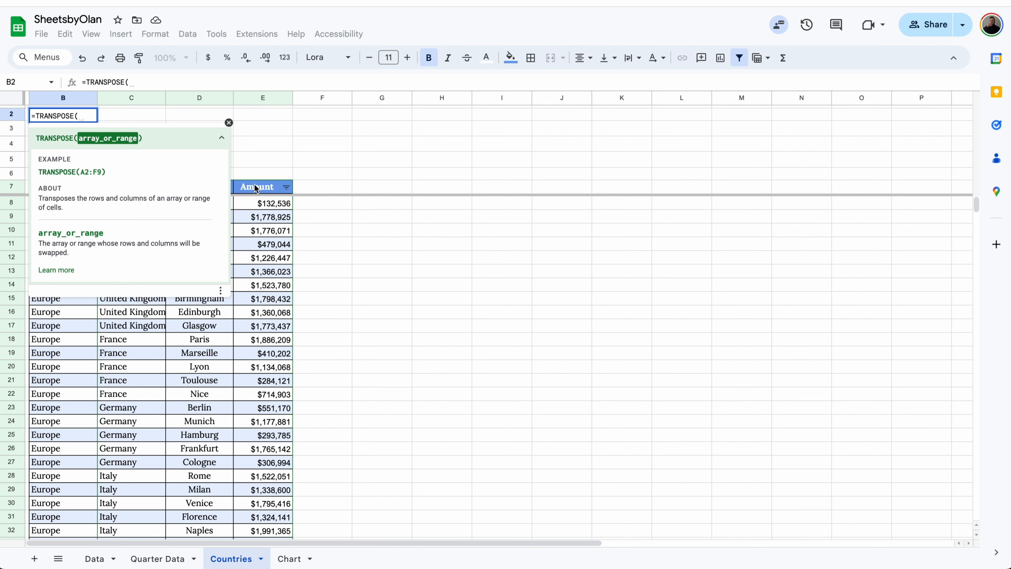
pyautogui.moveTo(256, 187); pyautogui.dragTo(53, 194)
pyautogui.press('Return')
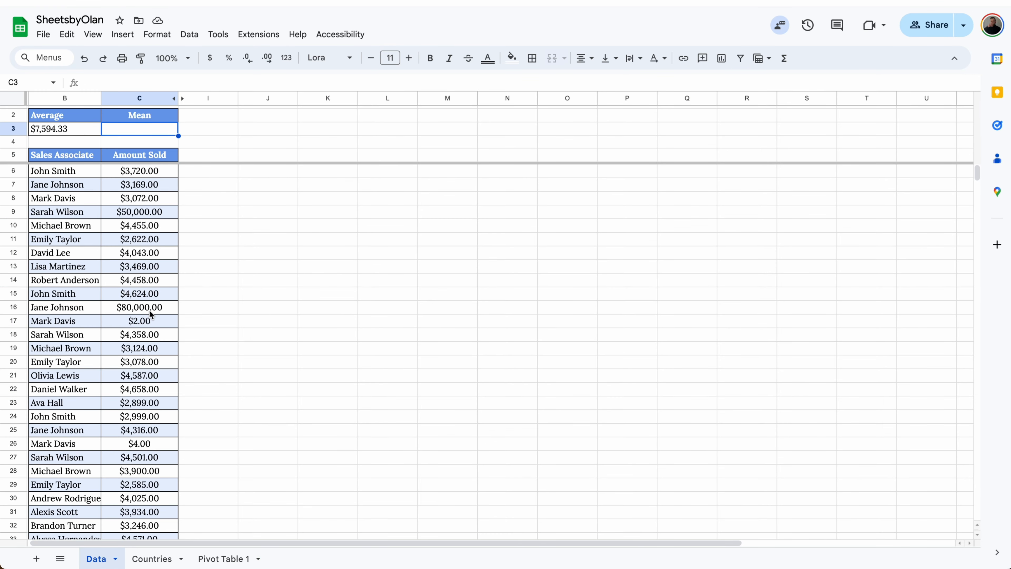
# In the Mean cell C3 of the Data sheet, enter =TRIMMEAN(C6:C35,.2) to average the amounts sold without outliers
pyautogui.write('=trimme')
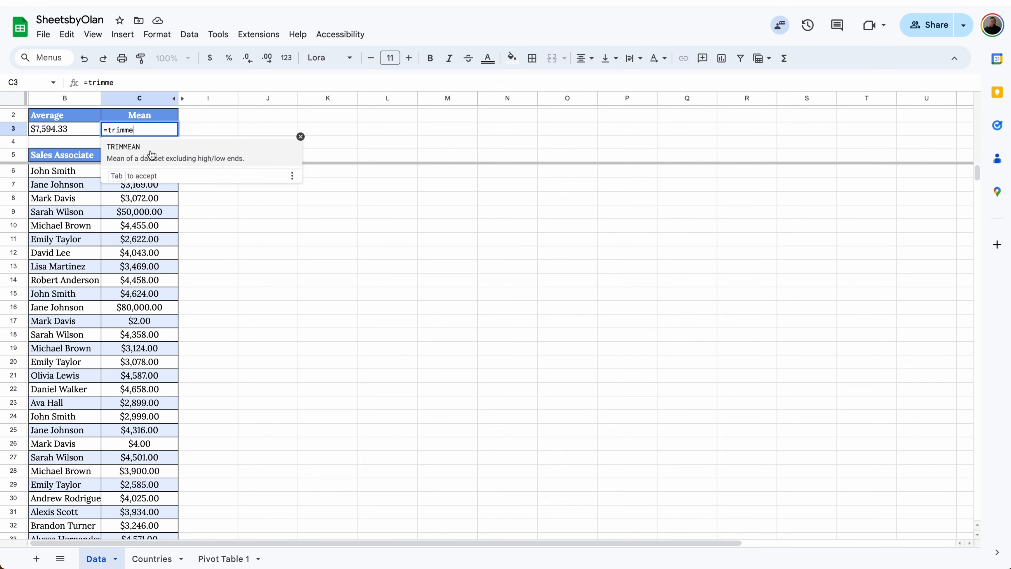
pyautogui.click(151, 154)
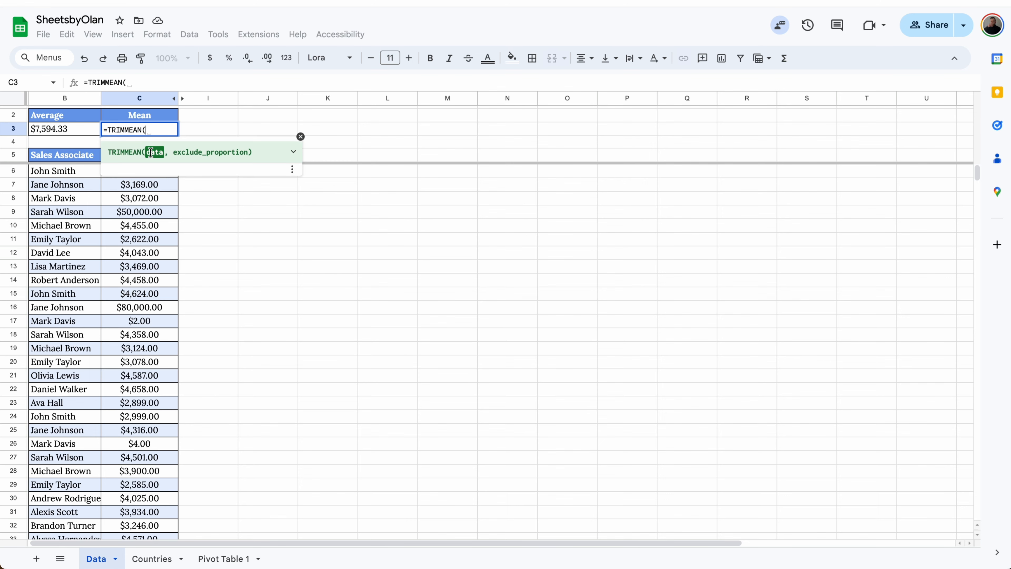
pyautogui.click(147, 171)
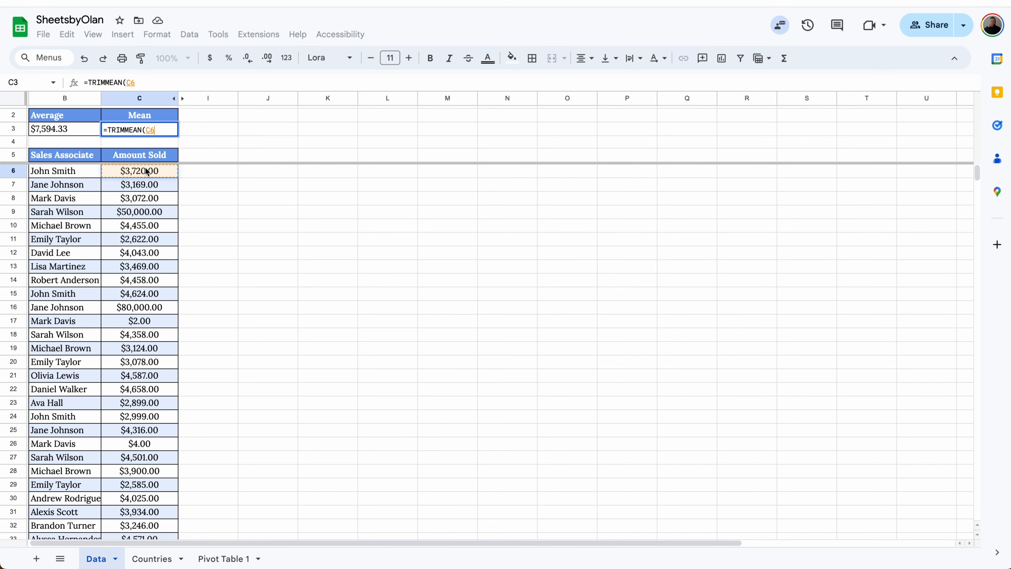
pyautogui.hotkey('ctrl', 'shift', 'Down')
pyautogui.write(',')
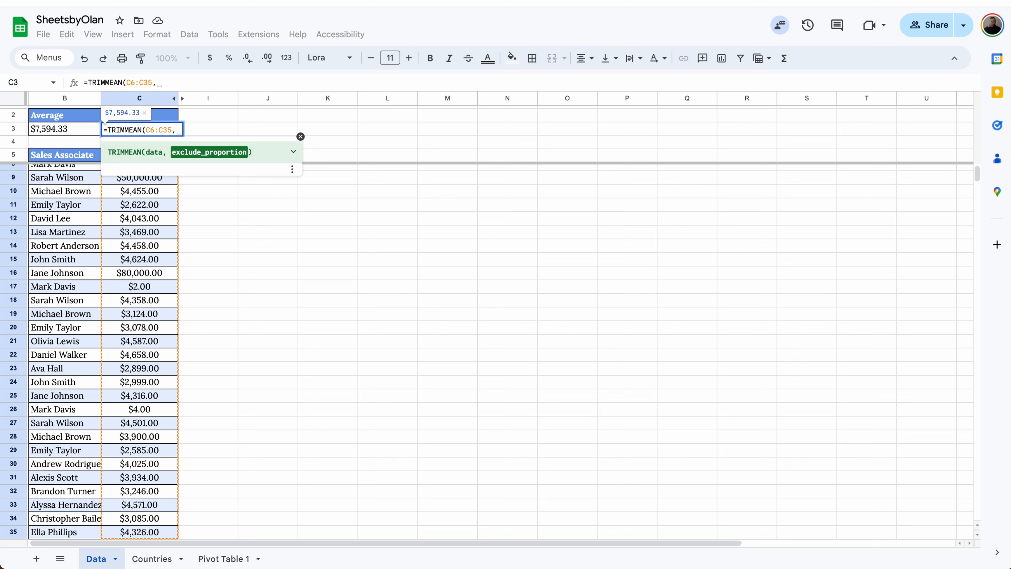
pyautogui.write('.2')
pyautogui.press('Return')
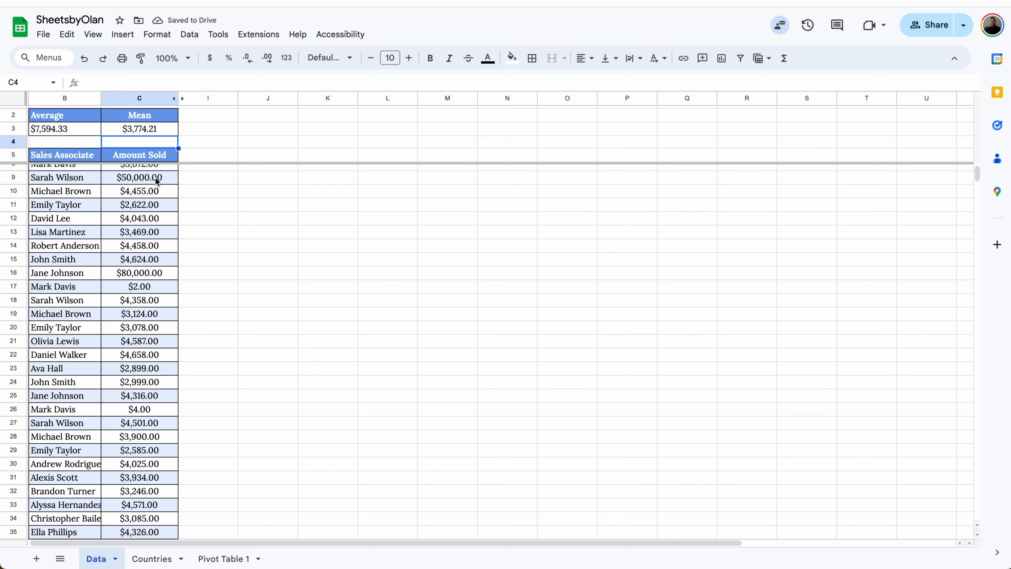
pyautogui.scroll(3, 157, 181)
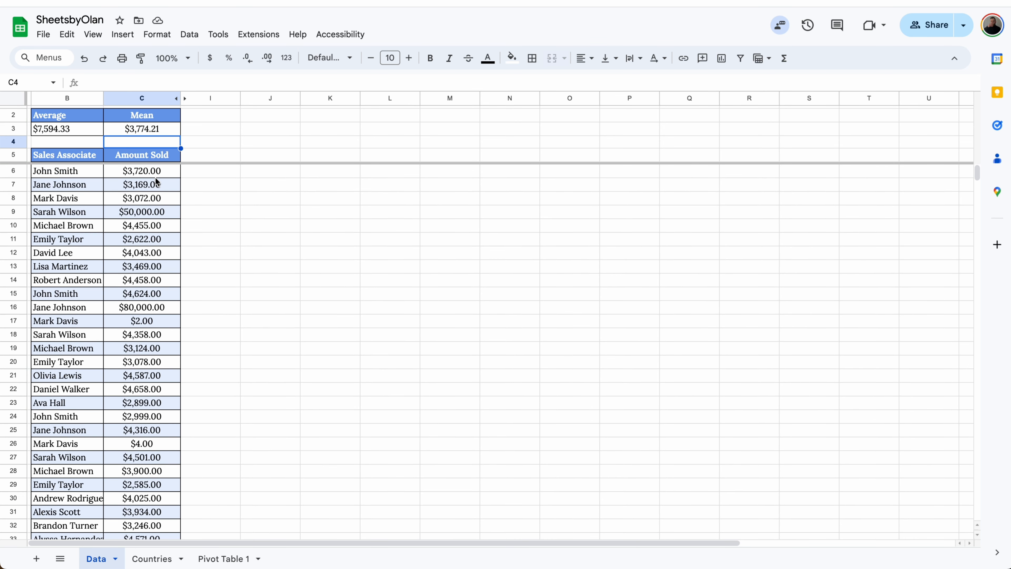
pyautogui.click(158, 129)
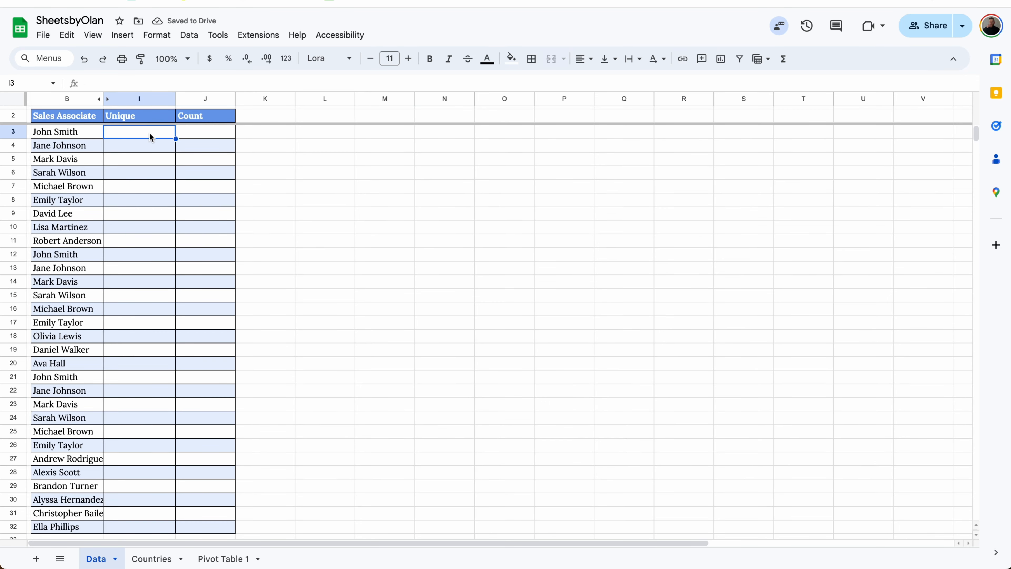
# List the distinct sales associates by entering =UNIQUE(B3:B32) in I3
pyautogui.write('=uniqu')
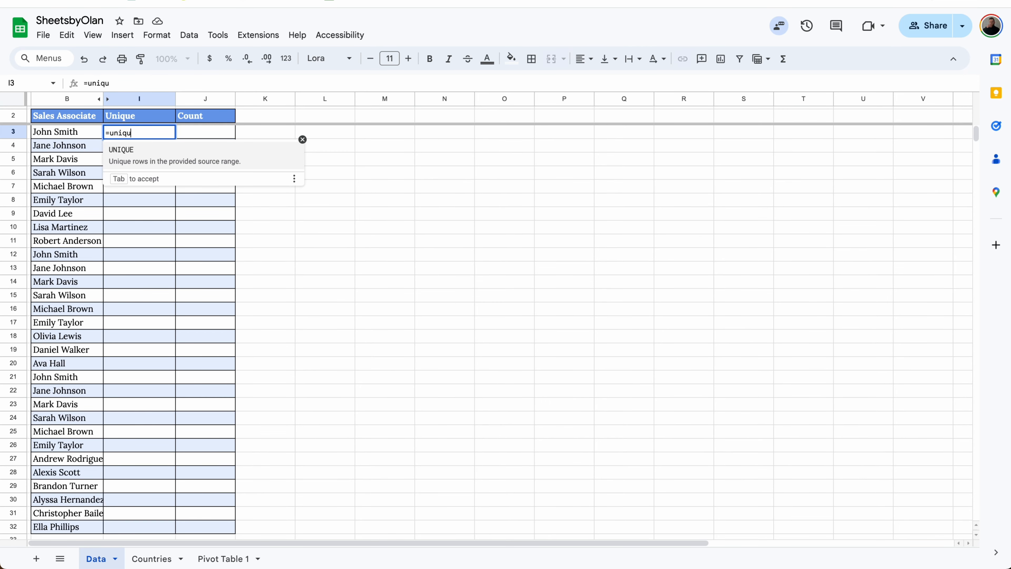
pyautogui.click(148, 149)
pyautogui.click(79, 136)
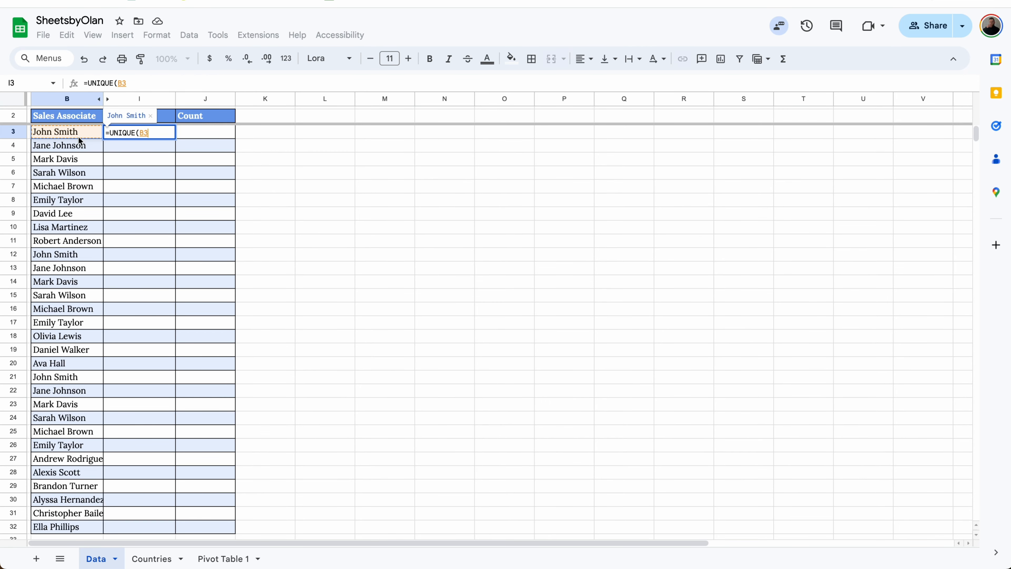
pyautogui.hotkey('ctrl', 'shift', 'Down')
pyautogui.press('Return')
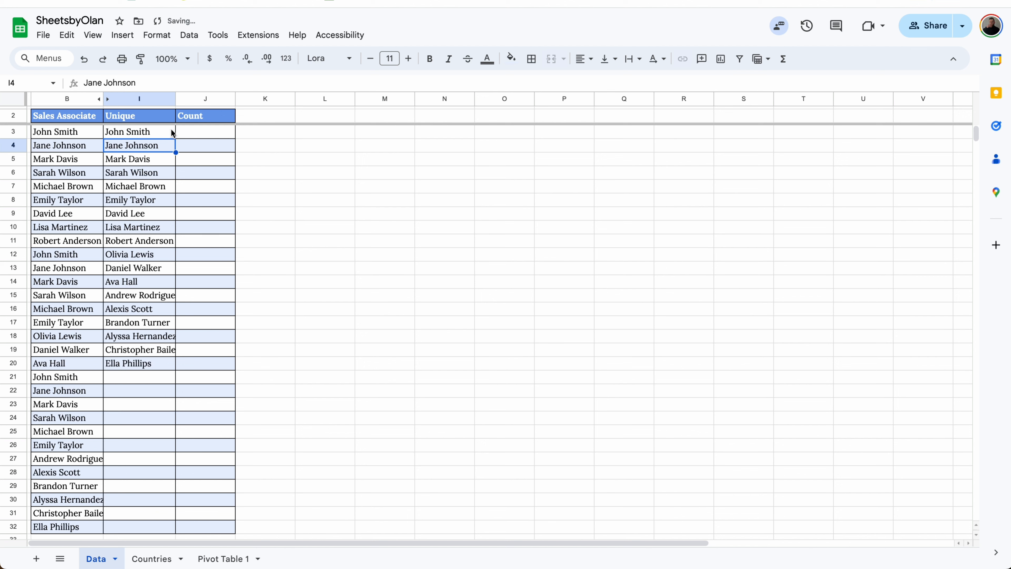
# Enter =COUNTIF($B$3:$B$32,I3) in J3 to count the first unique associate, with the list range locked as absolute
pyautogui.click(194, 129)
pyautogui.write('=coun')
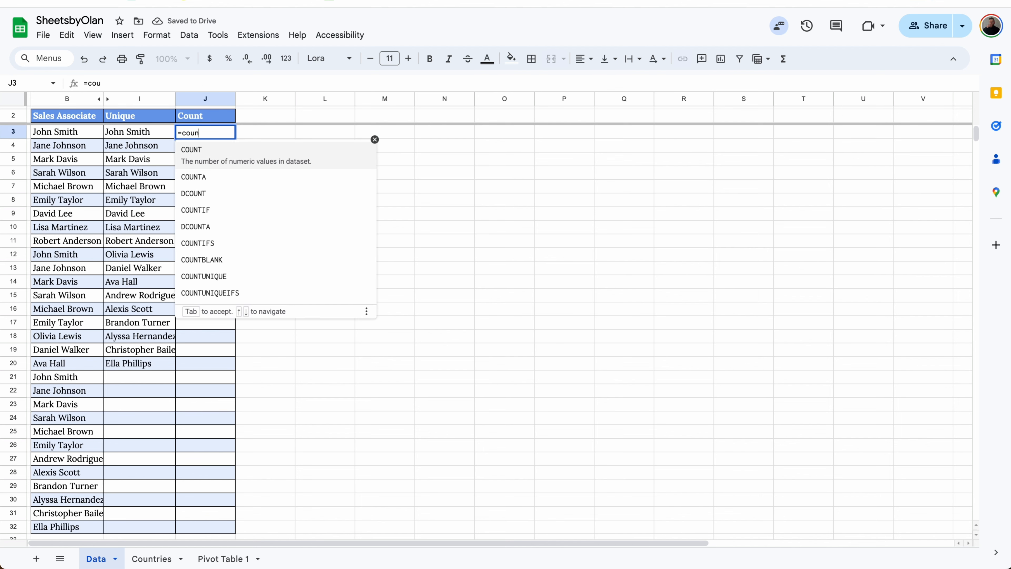
pyautogui.write('tif')
pyautogui.press('Tab')
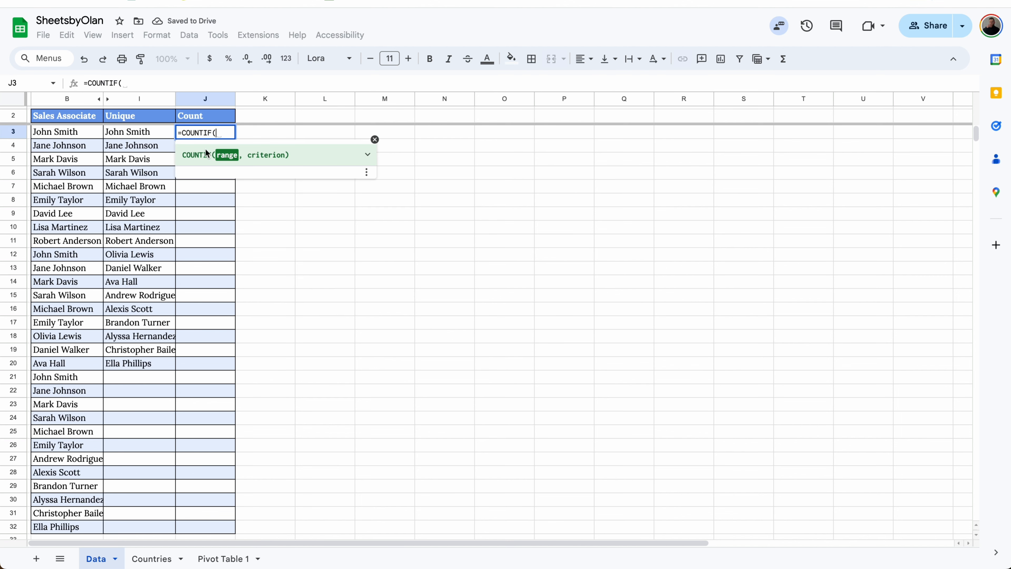
pyautogui.click(88, 132)
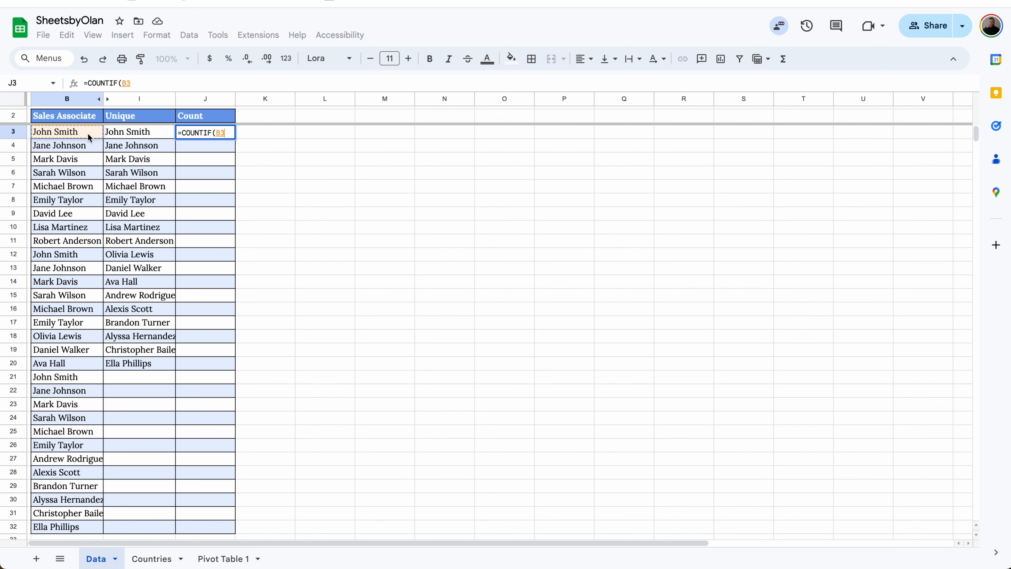
pyautogui.hotkey('ctrl', 'shift', 'Down')
pyautogui.write(',')
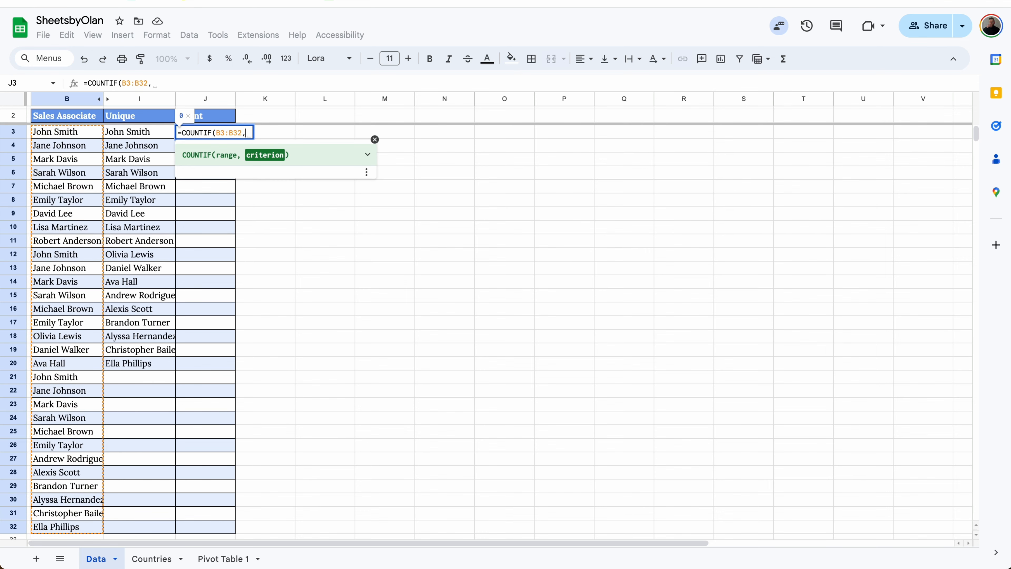
pyautogui.click(139, 133)
pyautogui.click(131, 82)
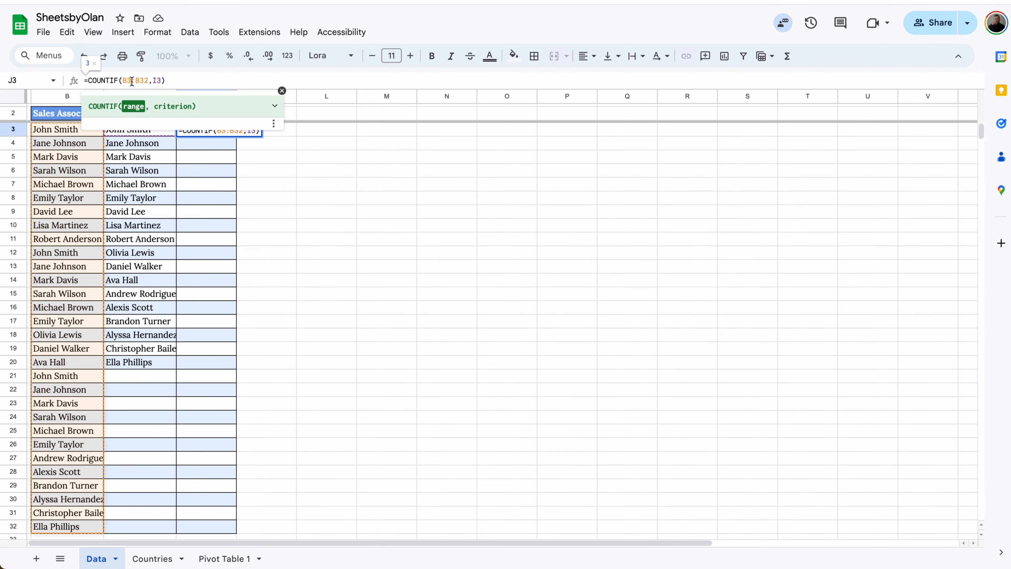
pyautogui.press('Return')
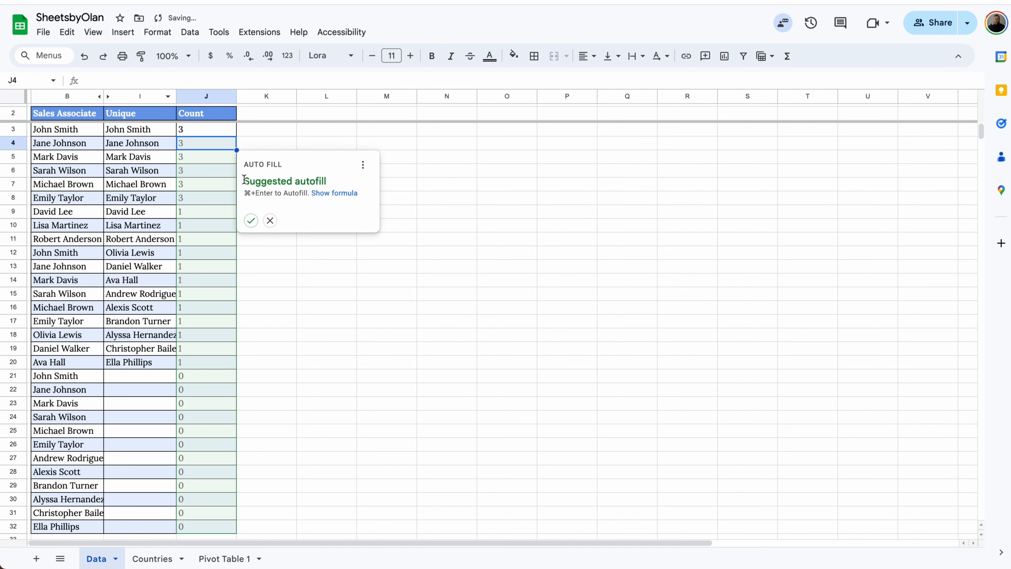
# Reject the suggested autofill and fill the J3 COUNTIF formula down the Count column
pyautogui.click(270, 220)
pyautogui.click(231, 135)
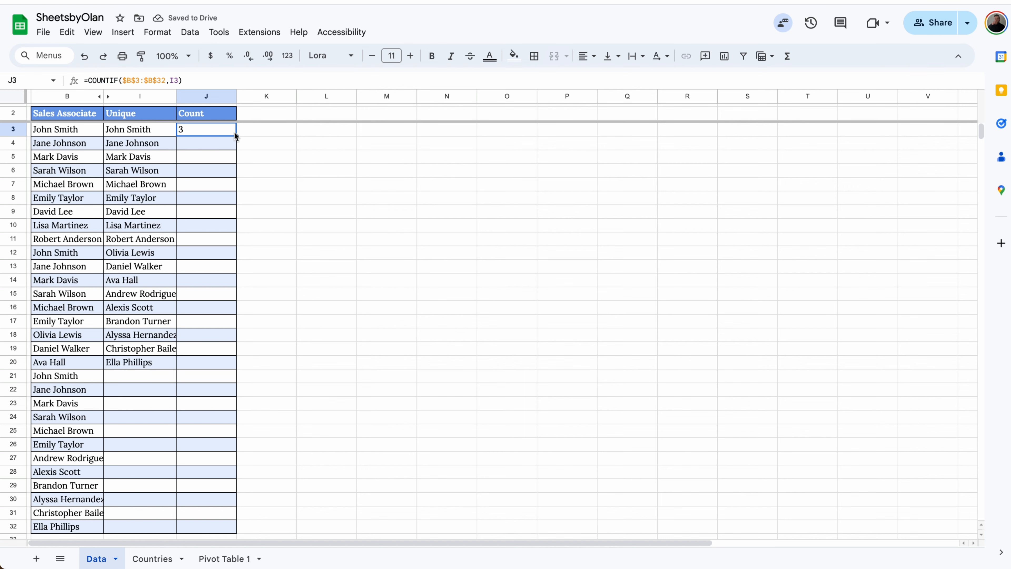
pyautogui.doubleClick(235, 135)
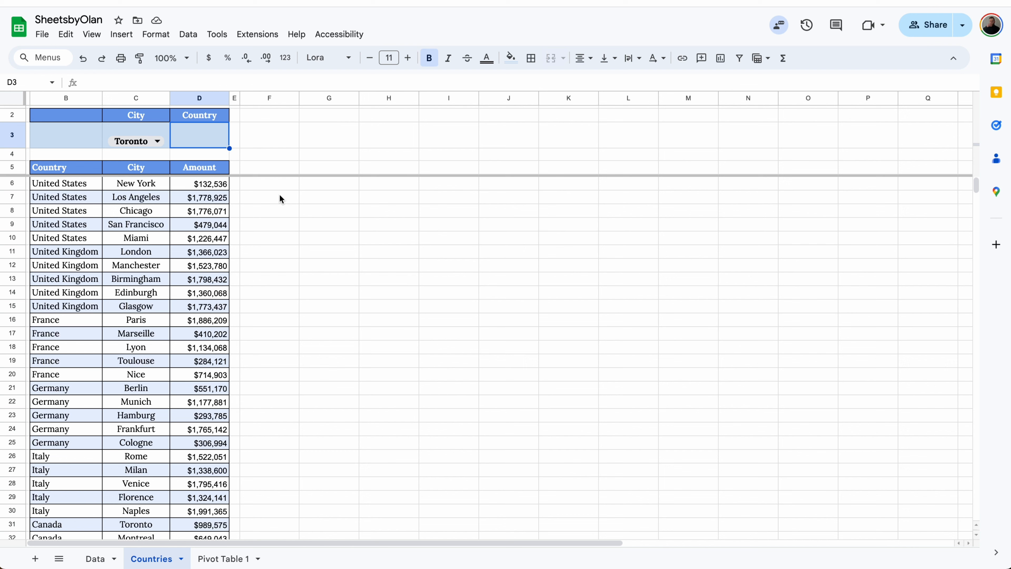
# On the Countries sheet, enter an XLOOKUP in D3 that finds the C3 city in the City column and returns its country
pyautogui.click(210, 138)
pyautogui.write('=xlook')
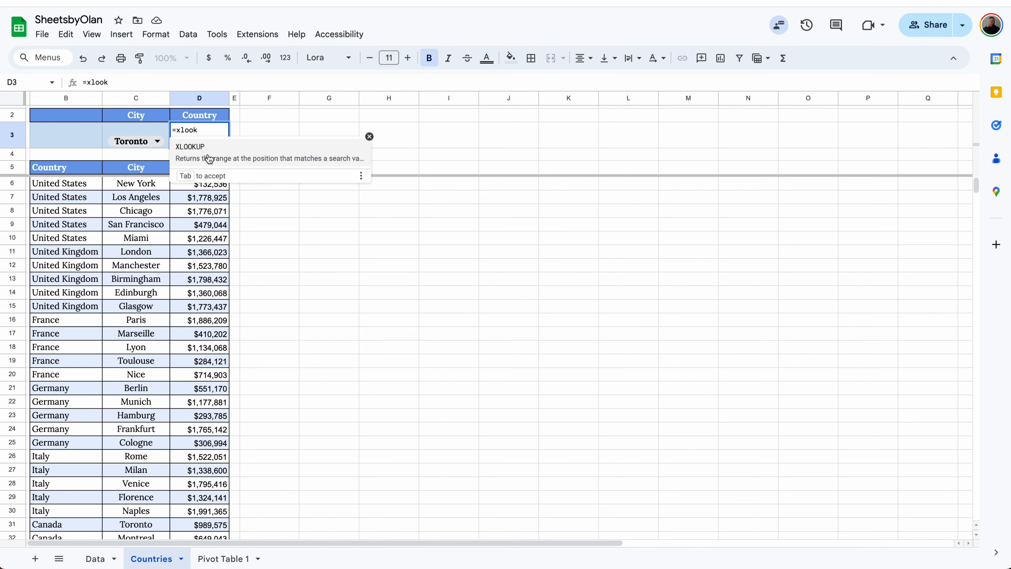
pyautogui.click(208, 157)
pyautogui.click(163, 136)
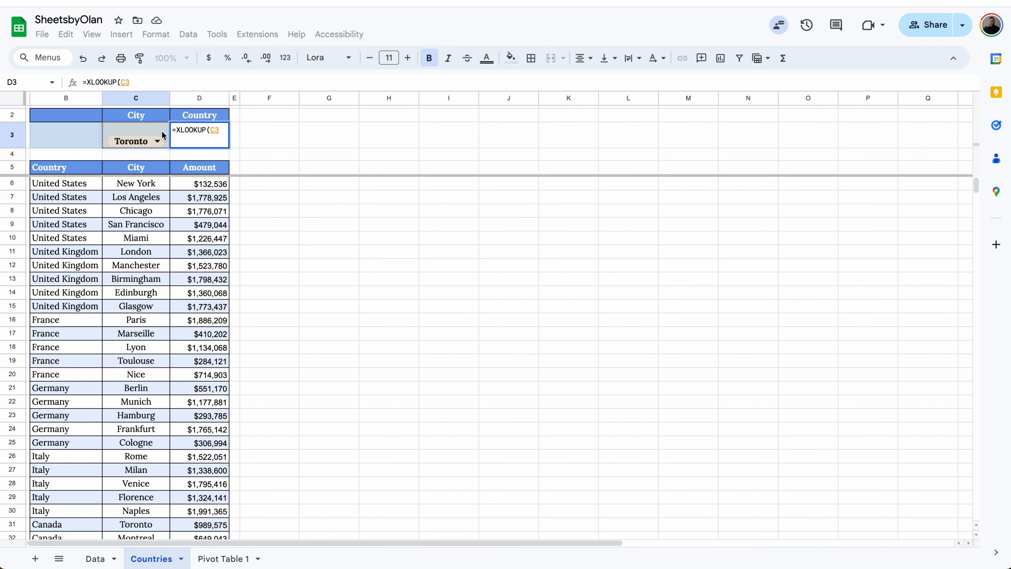
pyautogui.write(',')
pyautogui.moveTo(140, 184); pyautogui.dragTo(68, 194)
pyautogui.write(',')
pyautogui.press('Return')
pyautogui.click(199, 138)
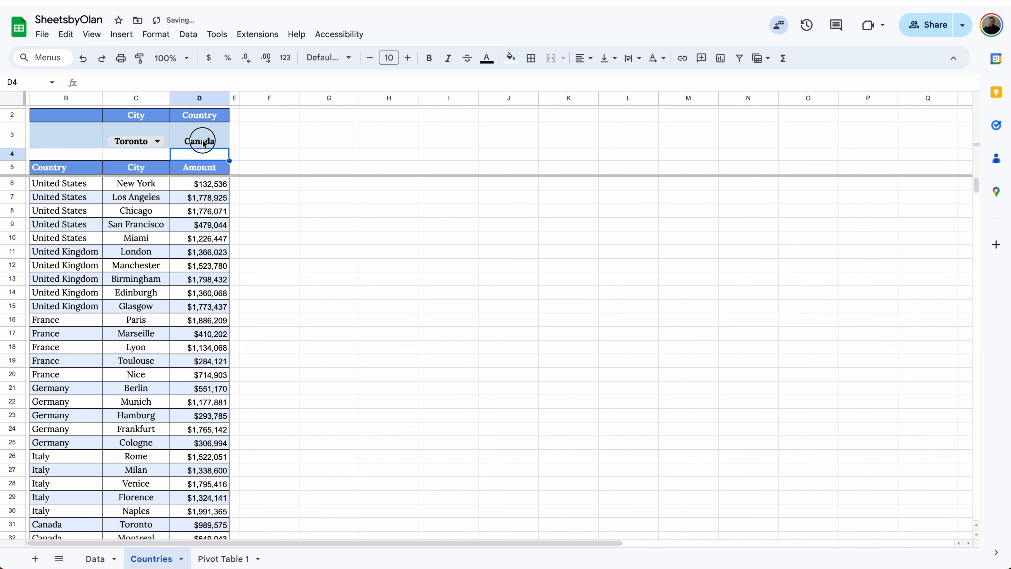
# Test the lookup by changing the city in C3 to Los Angeles, Manchester and a third city from the list
pyautogui.click(159, 142)
pyautogui.click(138, 178)
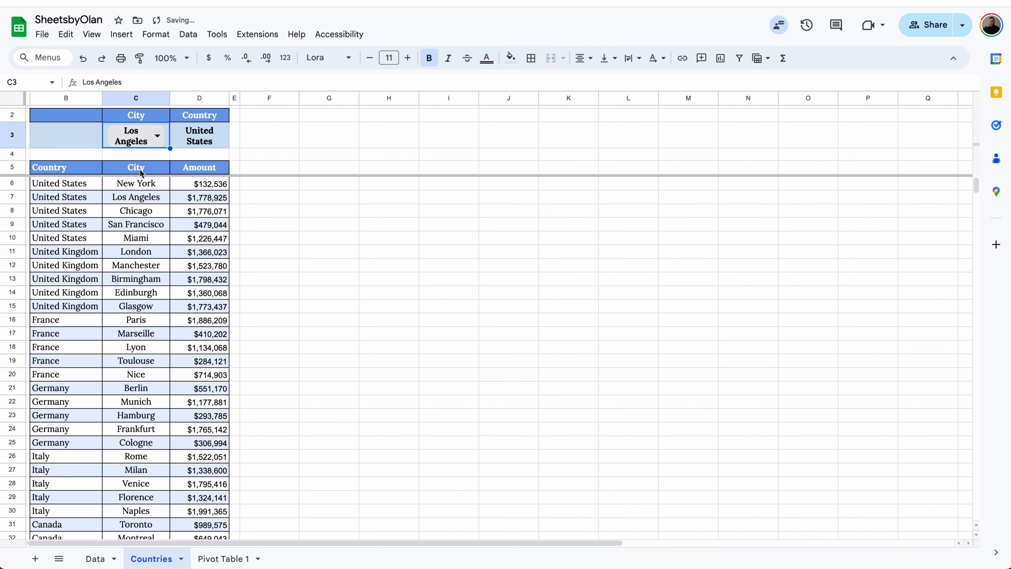
pyautogui.click(135, 137)
pyautogui.click(138, 250)
pyautogui.click(136, 139)
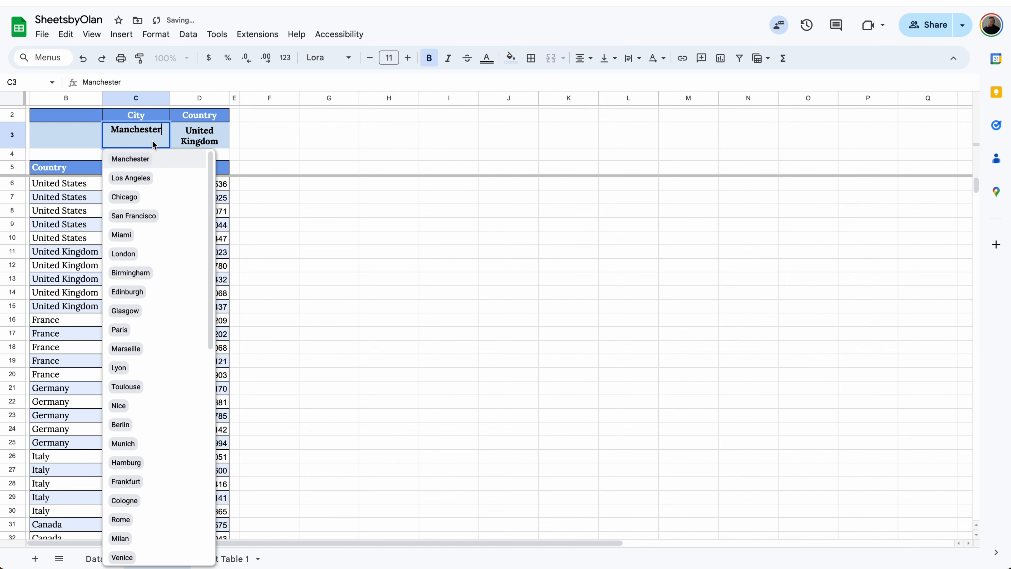
pyautogui.click(139, 414)
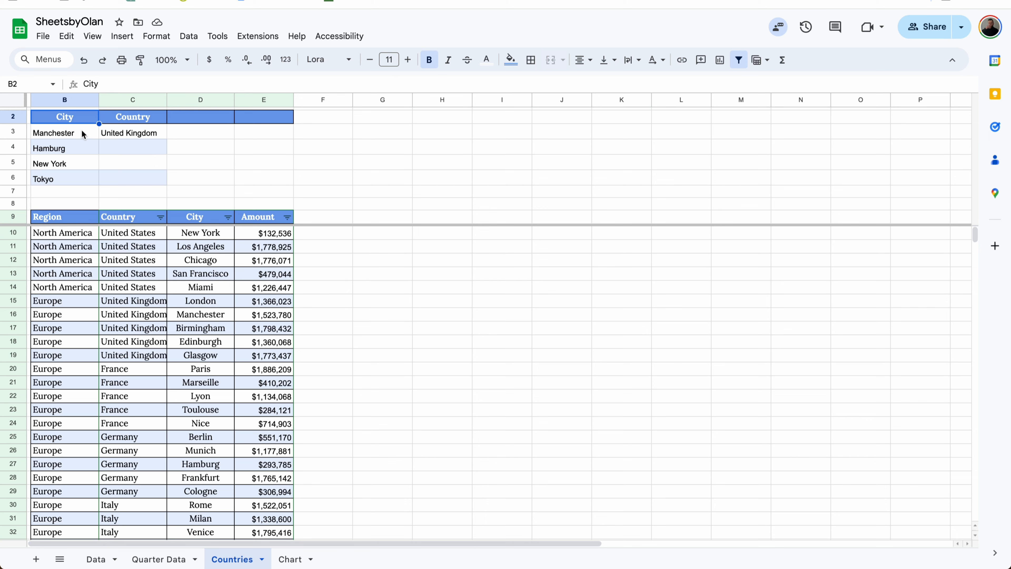
# Fill the XLOOKUP formula in C3 down through C6 in the Country column
pyautogui.click(137, 135)
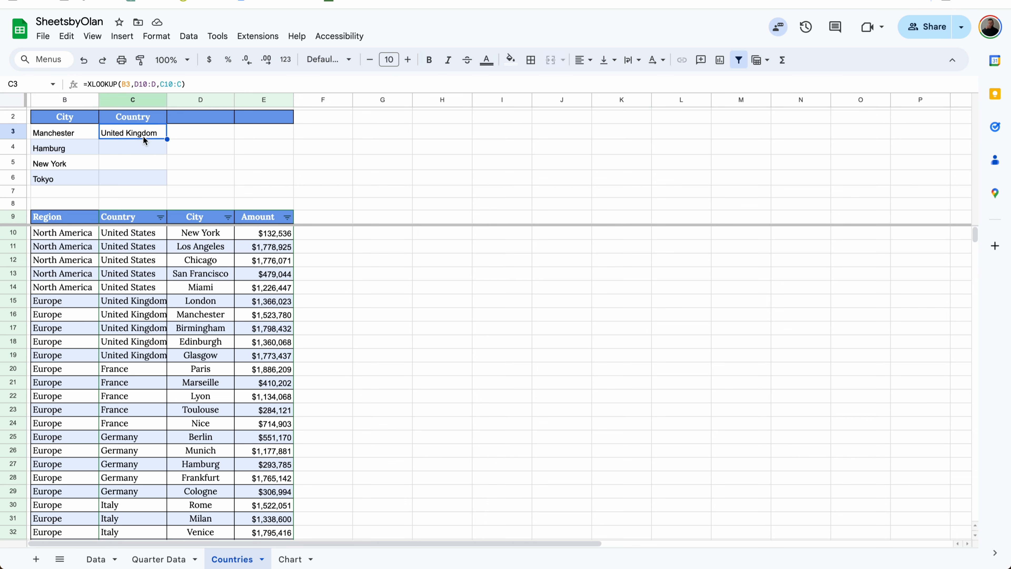
pyautogui.moveTo(167, 139); pyautogui.dragTo(155, 177)
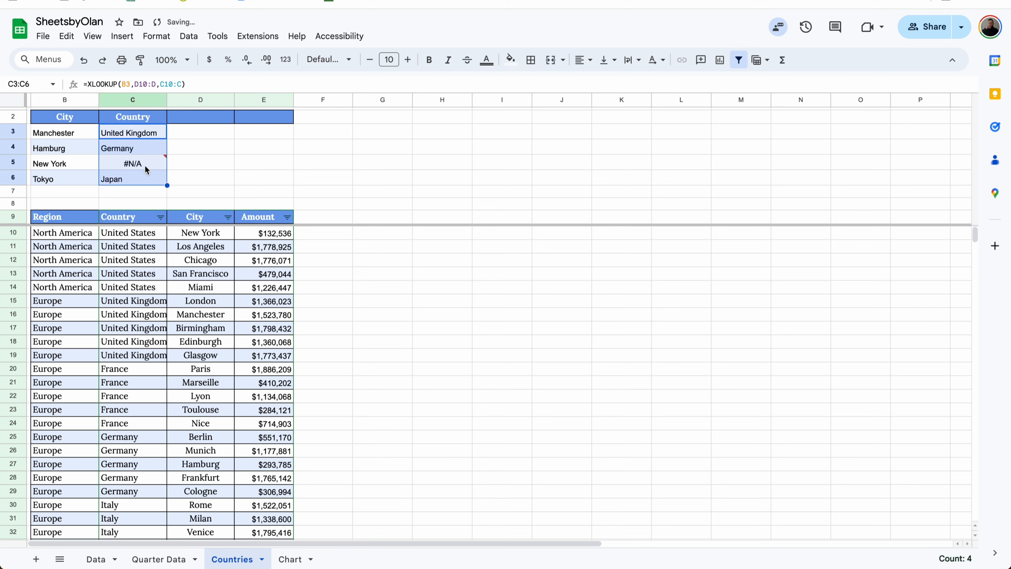
# Examine the error for New York in C5 and compare the ranges in the C4 and C5 formulas with the source data
pyautogui.click(192, 235)
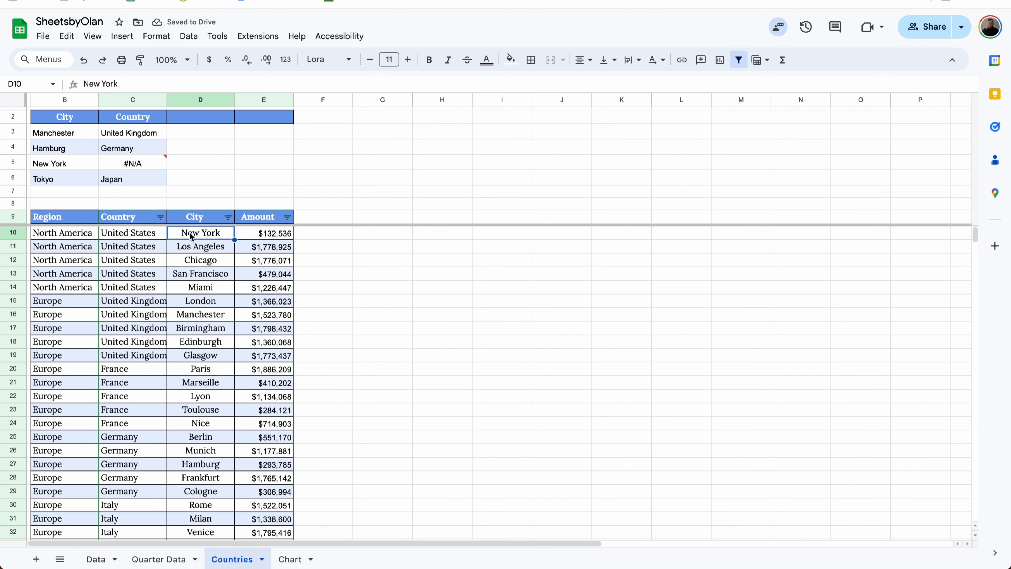
pyautogui.moveTo(138, 170)
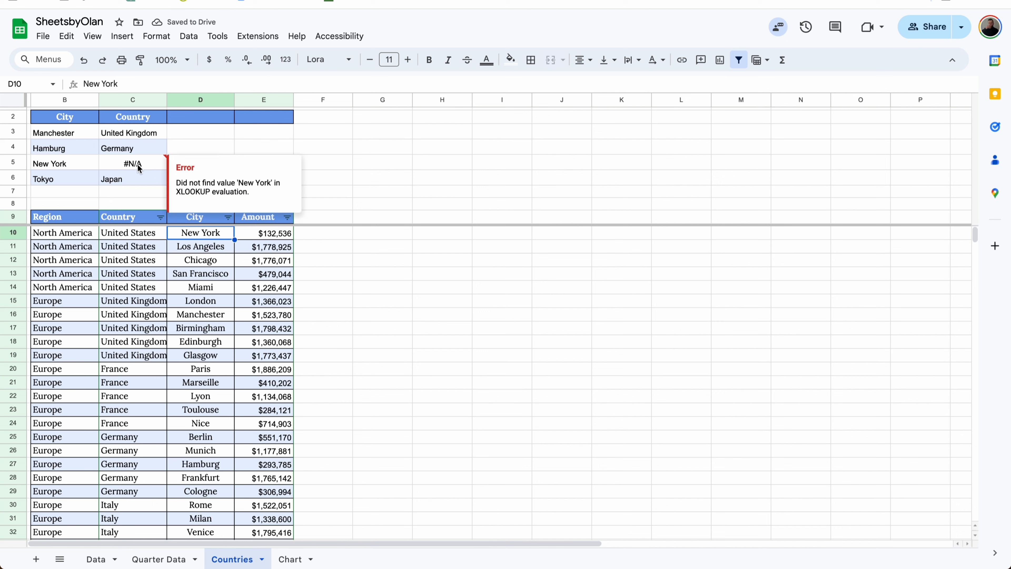
pyautogui.click(139, 141)
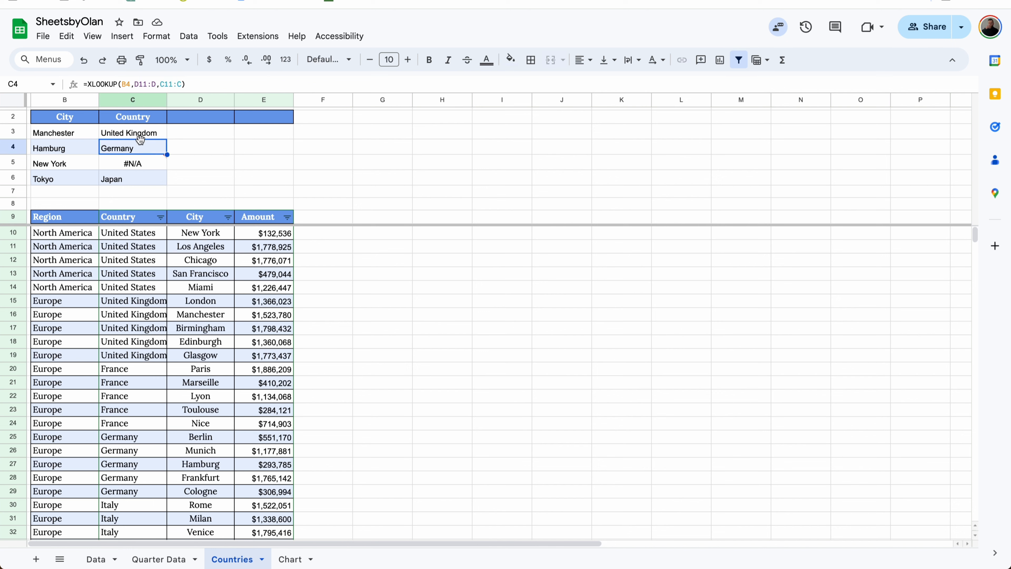
pyautogui.click(137, 169)
pyautogui.click(149, 164)
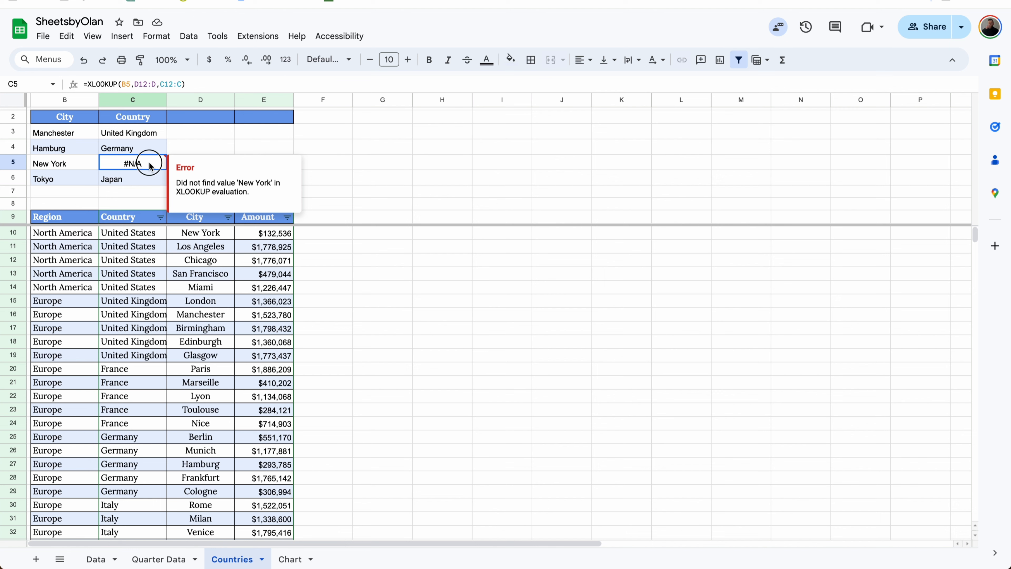
pyautogui.doubleClick(149, 164)
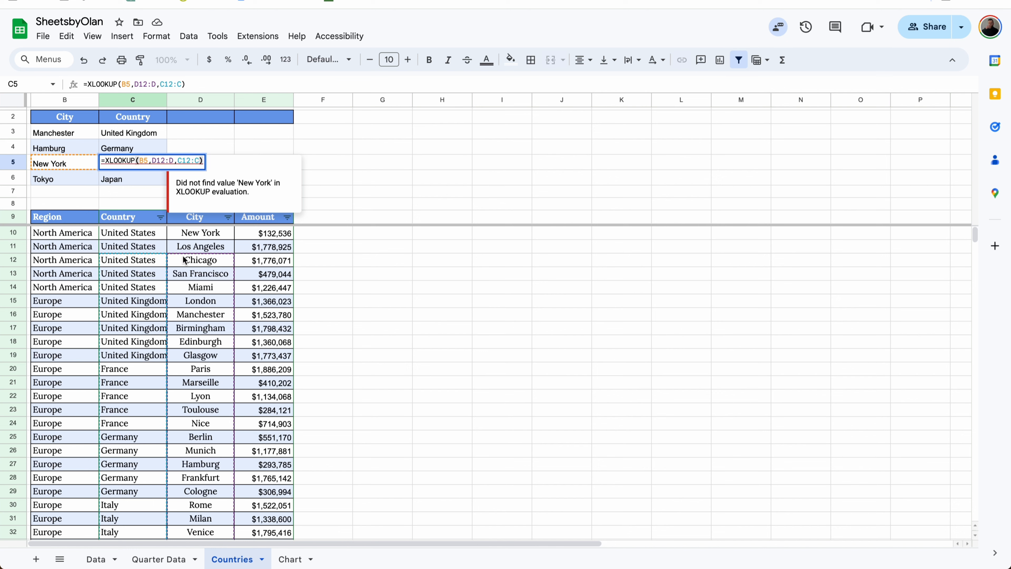
# Lock both ranges in the C3 XLOOKUP formula as $D$10:$D and $C$10:$C
pyautogui.click(149, 134)
pyautogui.click(145, 81)
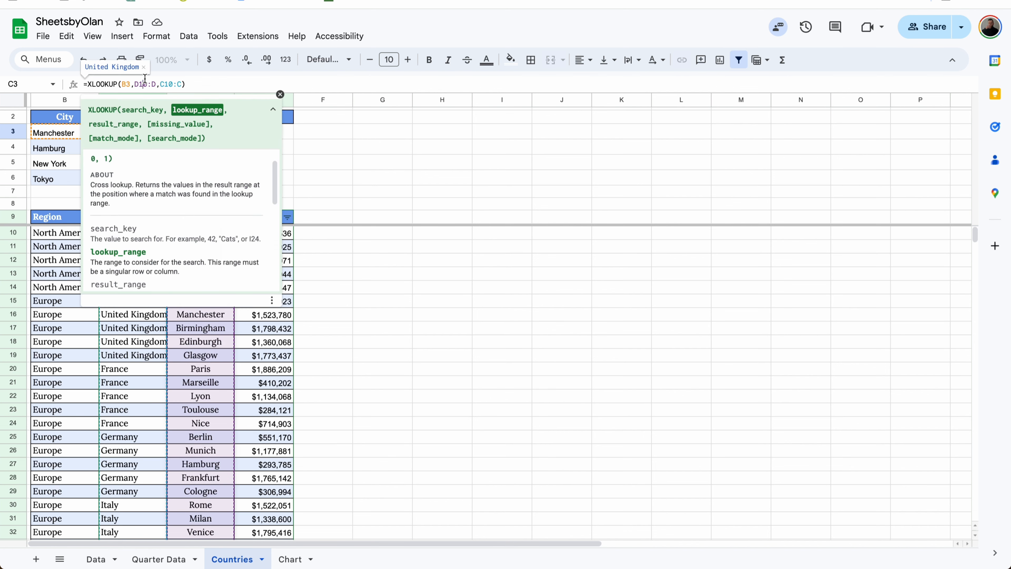
pyautogui.press('F4')
pyautogui.click(172, 85)
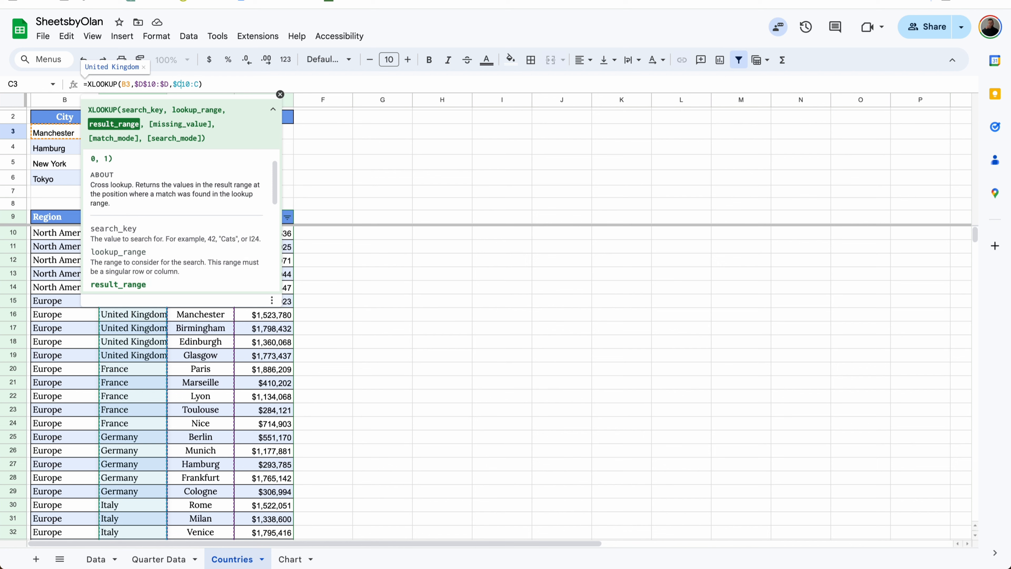
pyautogui.write('$')
pyautogui.press('Return')
# Fill the locked XLOOKUP formula from C3 down through C6 and check the references in C4 and C5
pyautogui.click(155, 135)
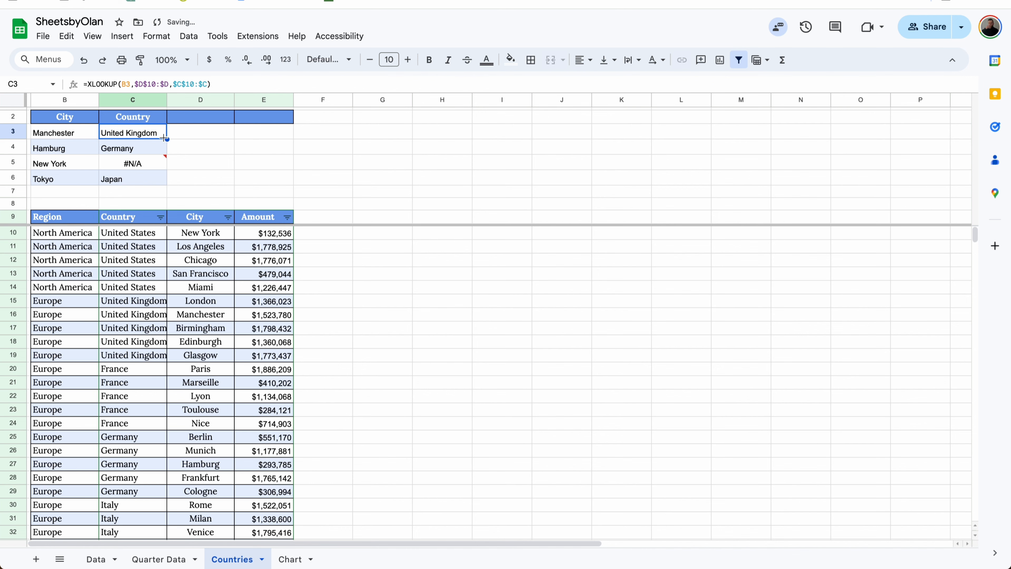
pyautogui.moveTo(164, 138); pyautogui.dragTo(154, 176)
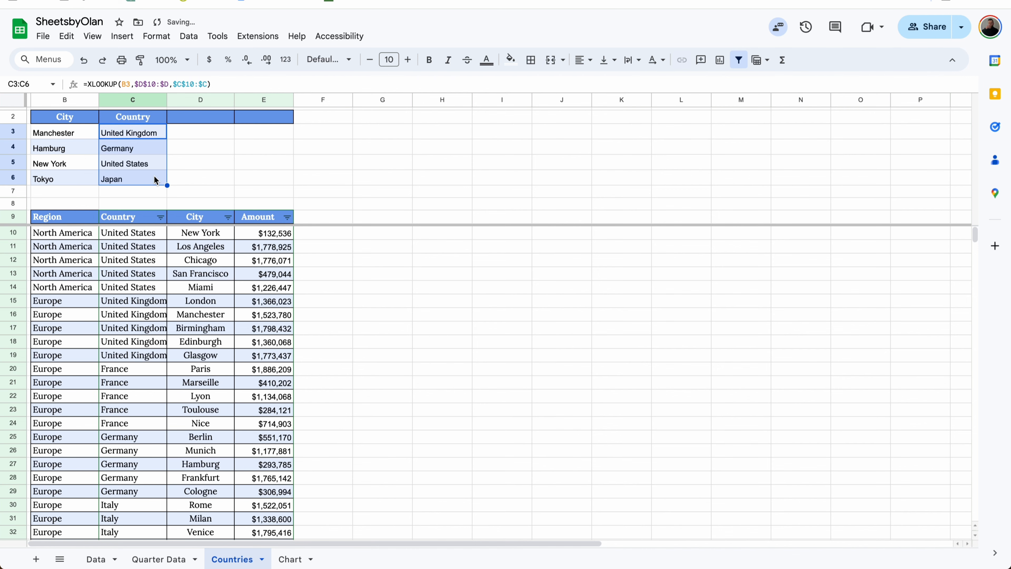
pyautogui.click(147, 162)
pyautogui.click(148, 152)
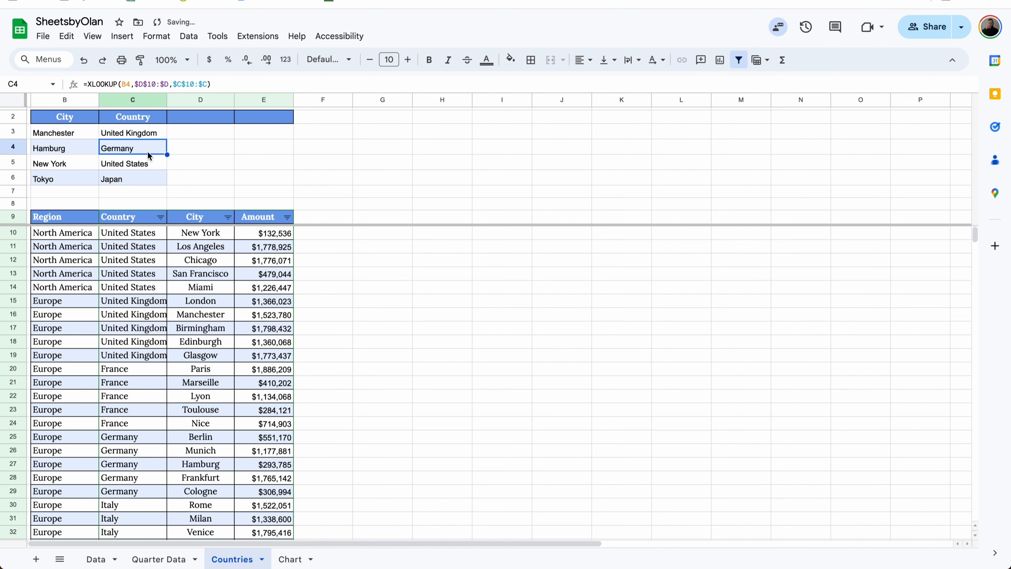
pyautogui.click(144, 163)
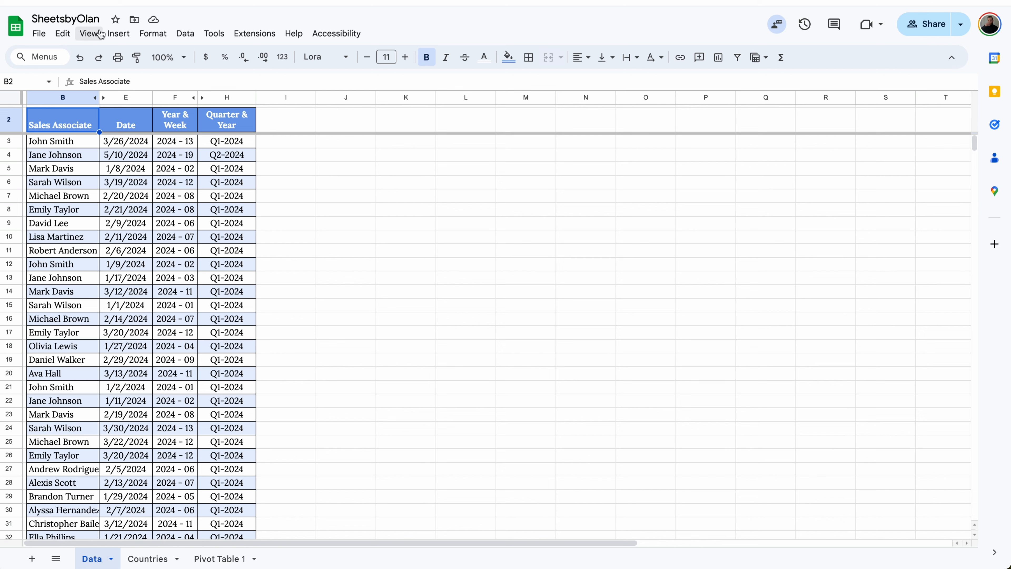
# Display the formulas instead of their results on the Data sheet
pyautogui.click(101, 34)
pyautogui.moveTo(111, 54)
pyautogui.click(323, 96)
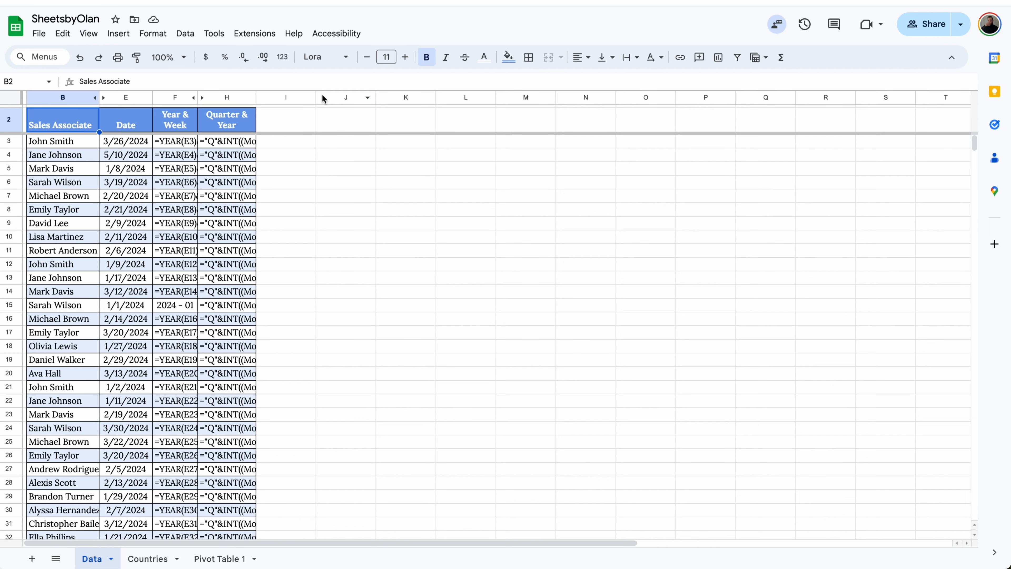
# Open the edit history of F15 in the Year & Week column and page through its earlier edits back to the latest
pyautogui.click(192, 309)
pyautogui.rightClick(192, 309)
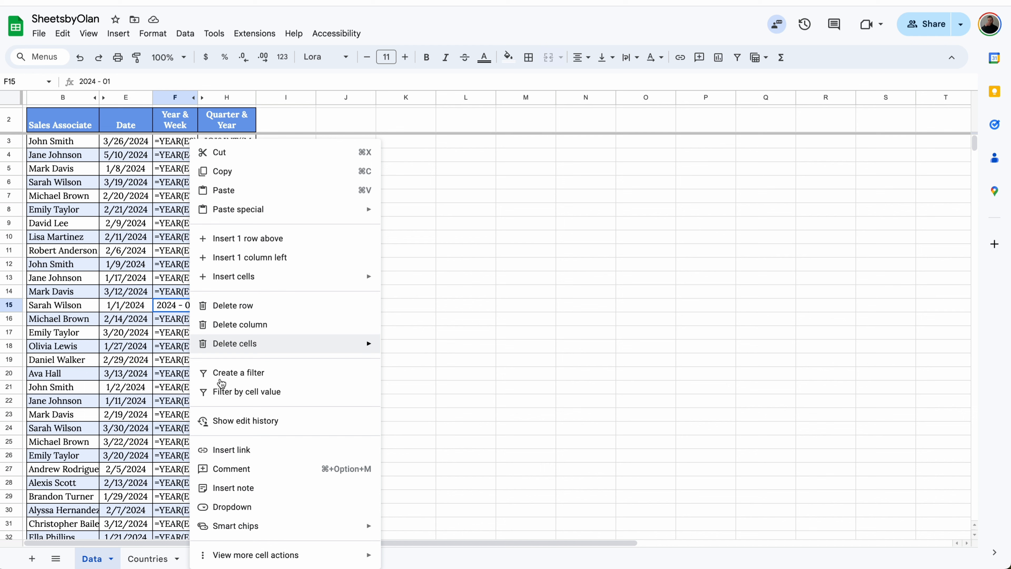
pyautogui.click(240, 421)
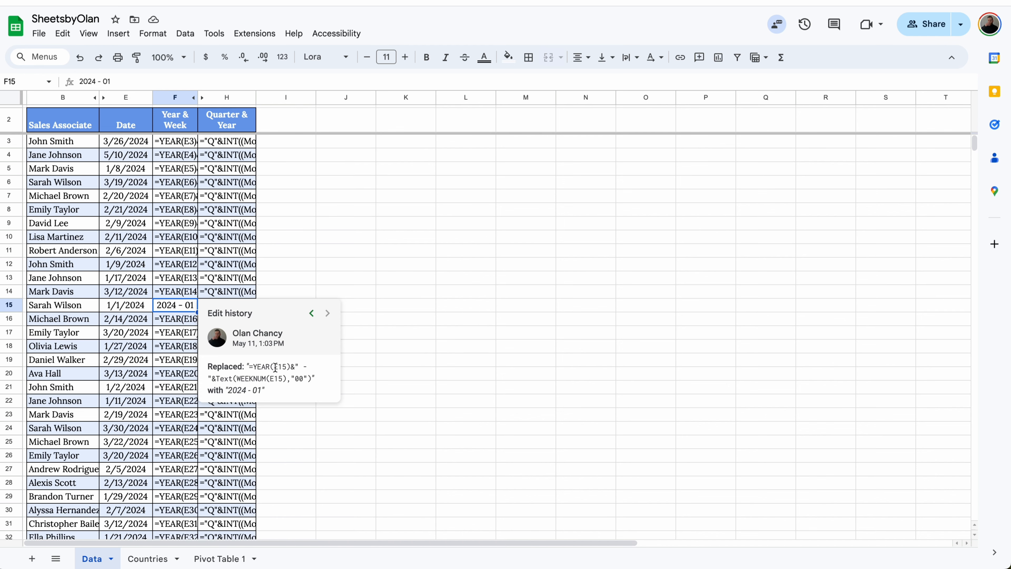
pyautogui.click(312, 315)
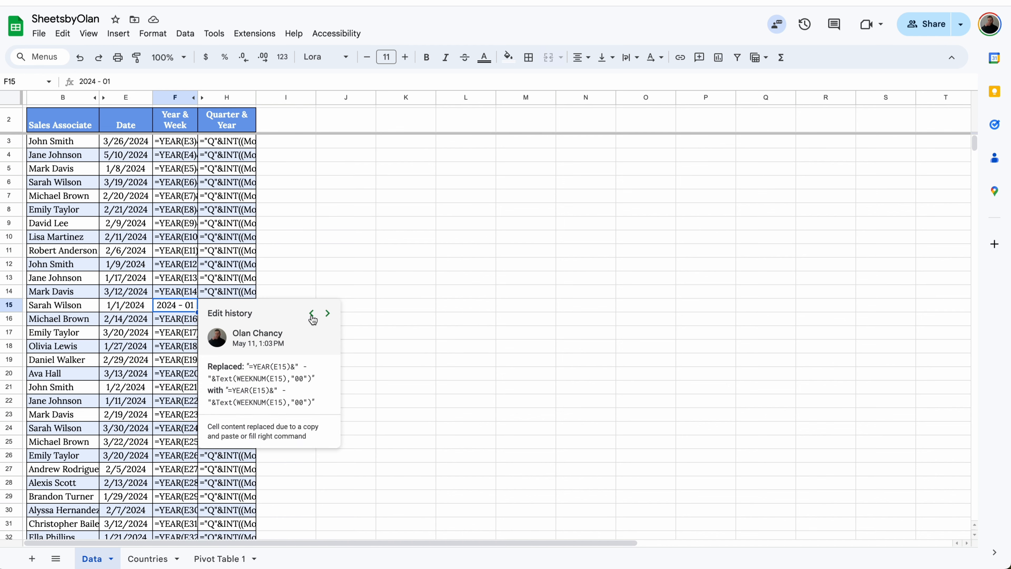
pyautogui.click(312, 315)
pyautogui.click(312, 316)
pyautogui.click(312, 317)
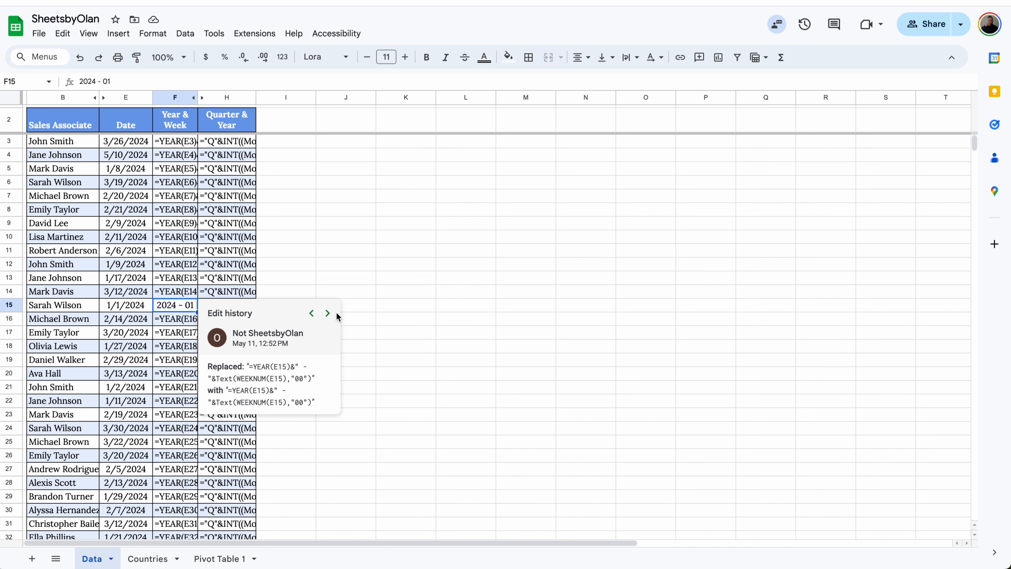
pyautogui.click(328, 315)
pyautogui.click(329, 316)
pyautogui.click(328, 316)
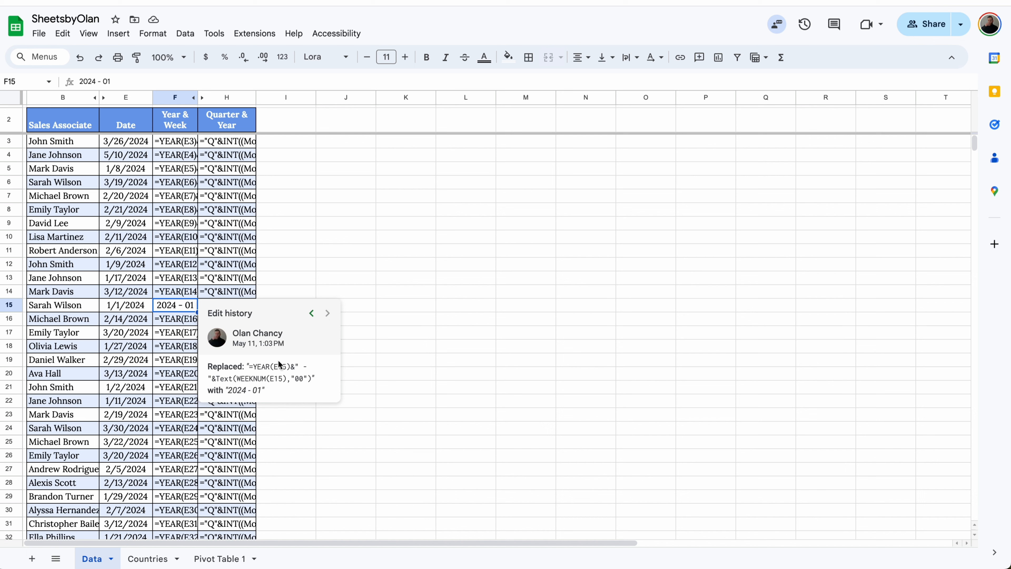
# Copy the replaced formula =YEAR(E15)&" - "&Text(WEEKNUM(E15),"00") from the edit history and paste it back into F15
pyautogui.moveTo(249, 364); pyautogui.dragTo(311, 378)
pyautogui.hotkey('ctrl', 'c')
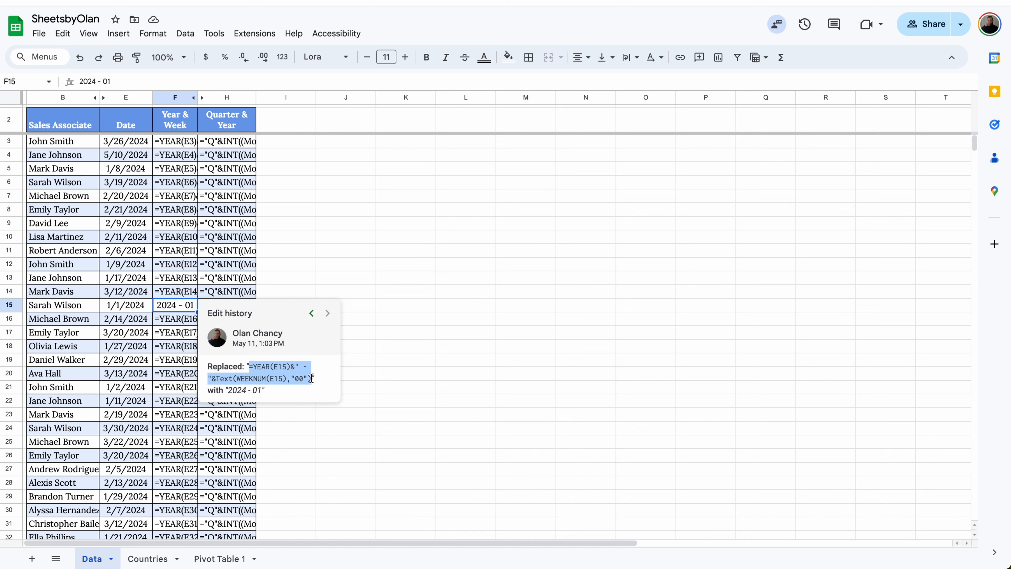
pyautogui.click(180, 304)
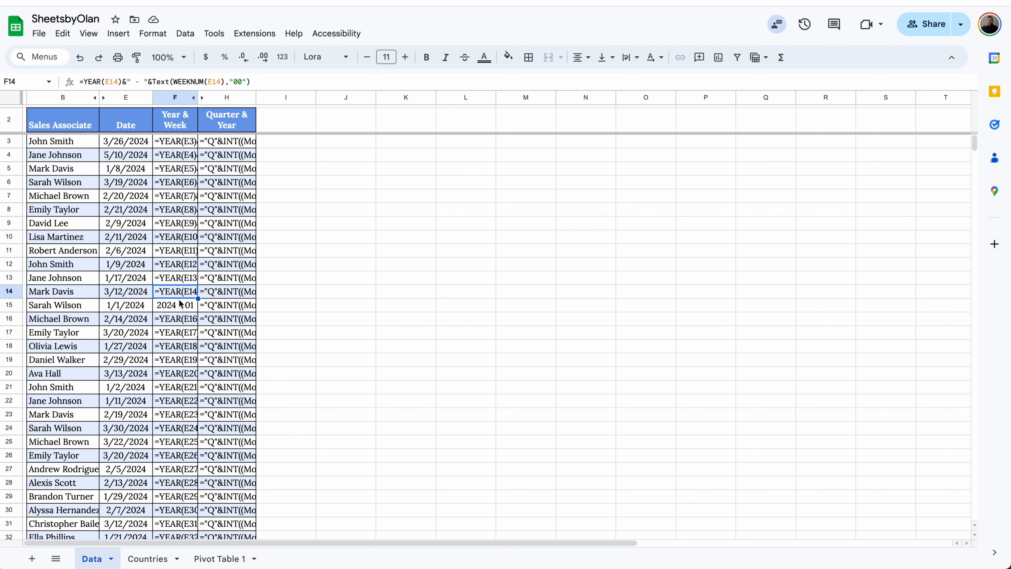
pyautogui.hotkey('ctrl', 'v')
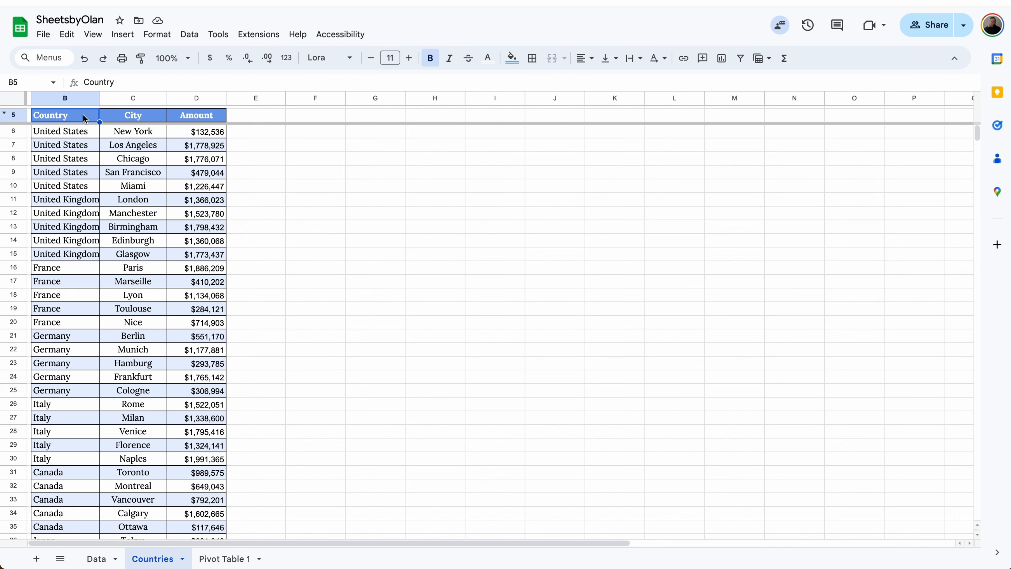
# Add a filter to the B5:D50 table on the Countries sheet and show only France in the Country column
pyautogui.hotkey('ctrl', 'a')
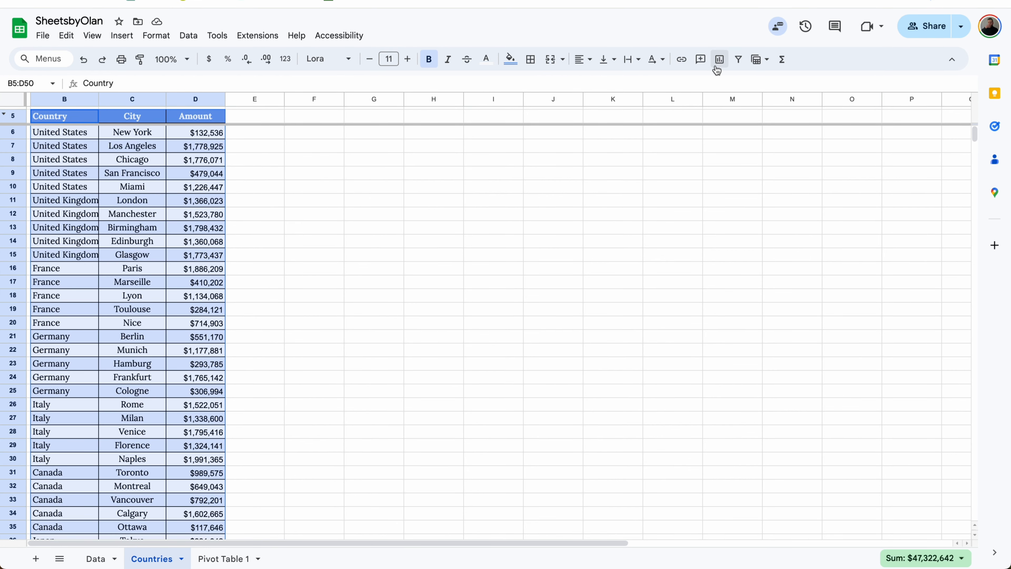
pyautogui.click(738, 59)
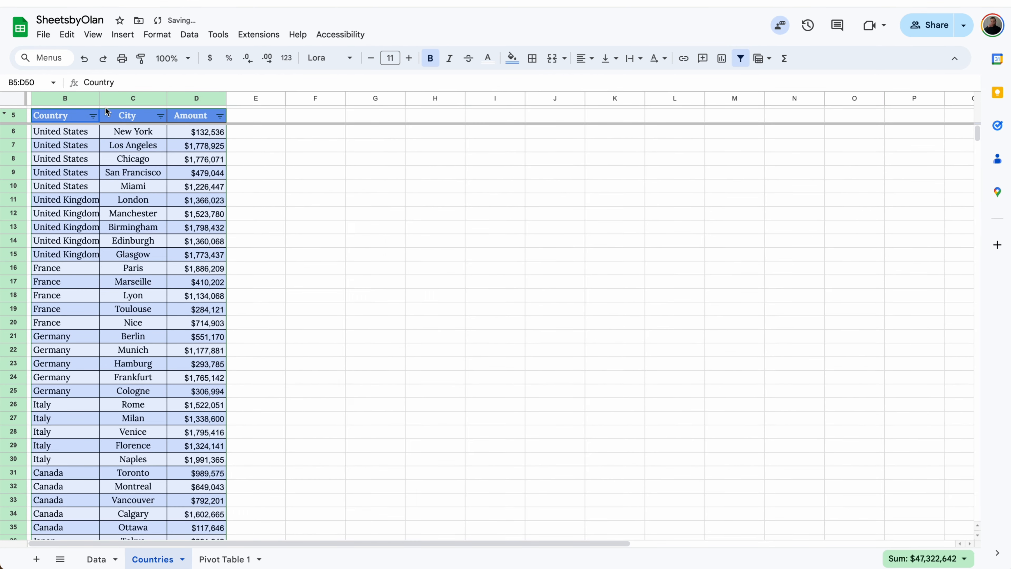
pyautogui.click(92, 116)
pyautogui.click(143, 262)
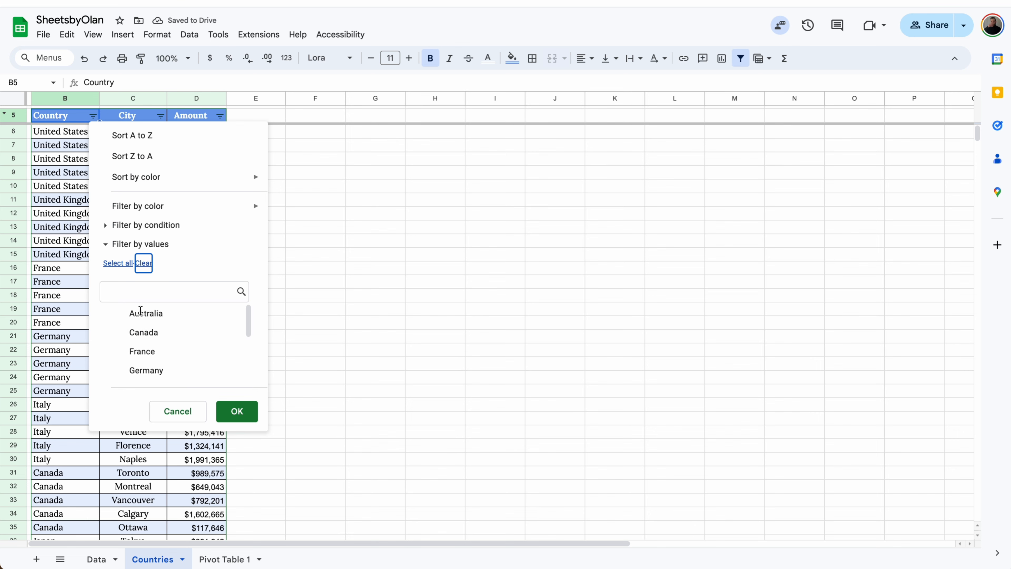
pyautogui.click(142, 351)
pyautogui.click(237, 411)
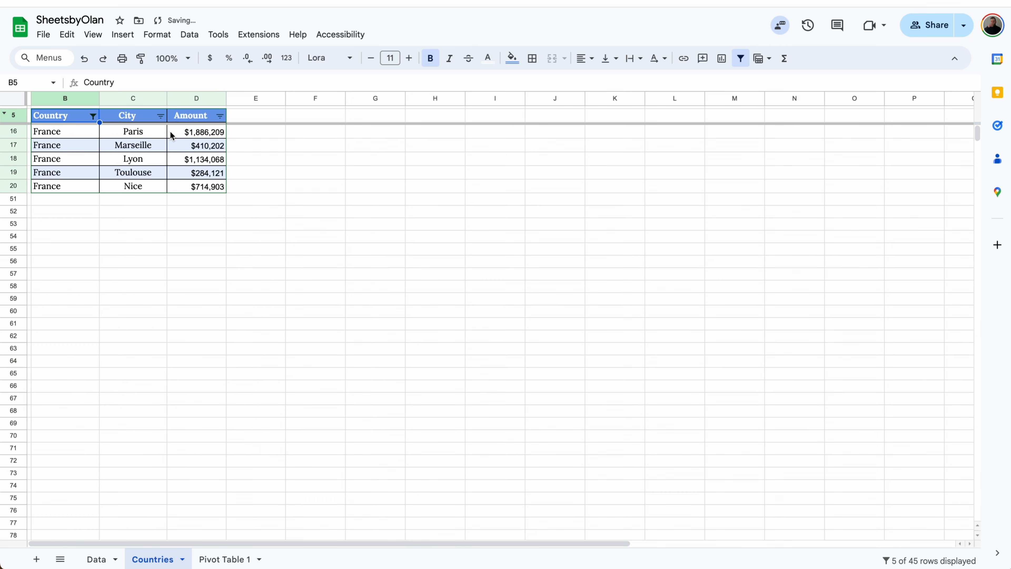
# Filter the City column to show only Marseille
pyautogui.click(160, 115)
pyautogui.click(211, 263)
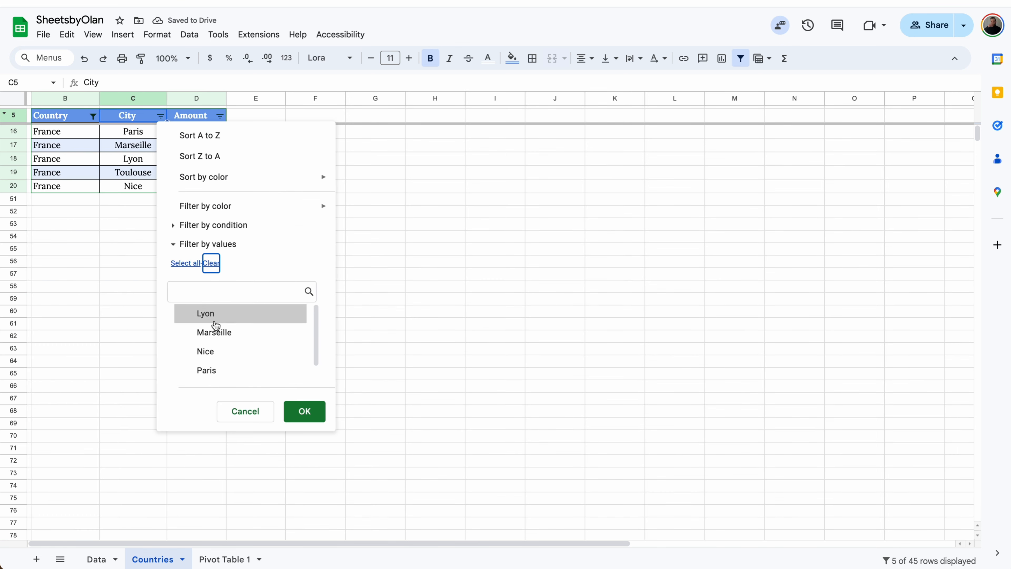
pyautogui.click(214, 333)
pyautogui.click(303, 411)
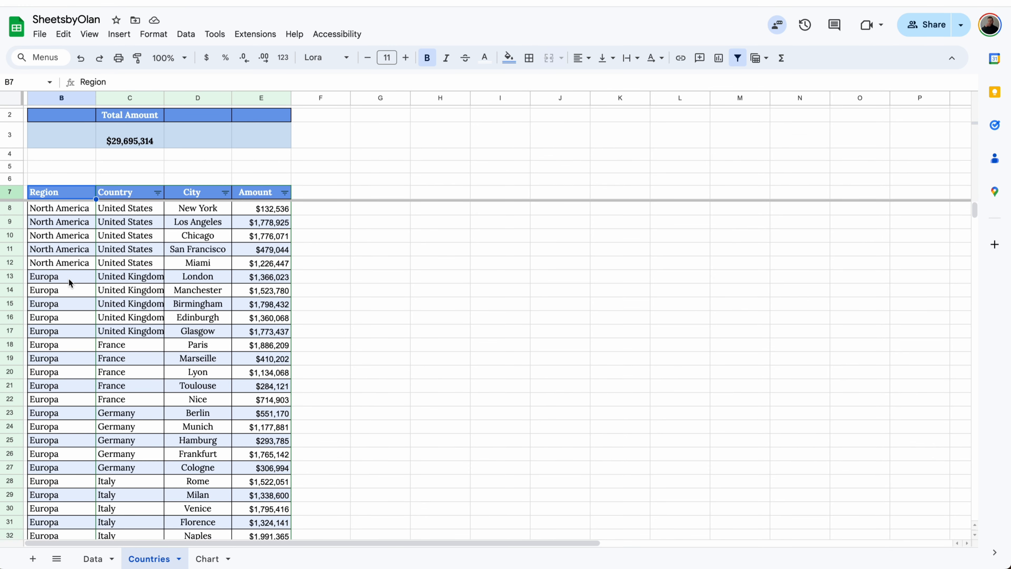
# Replace all occurrences of Europa with Europe in columns B:E of the Countries sheet, including within formulas, and check the SUMIF formula in C3
pyautogui.click(69, 278)
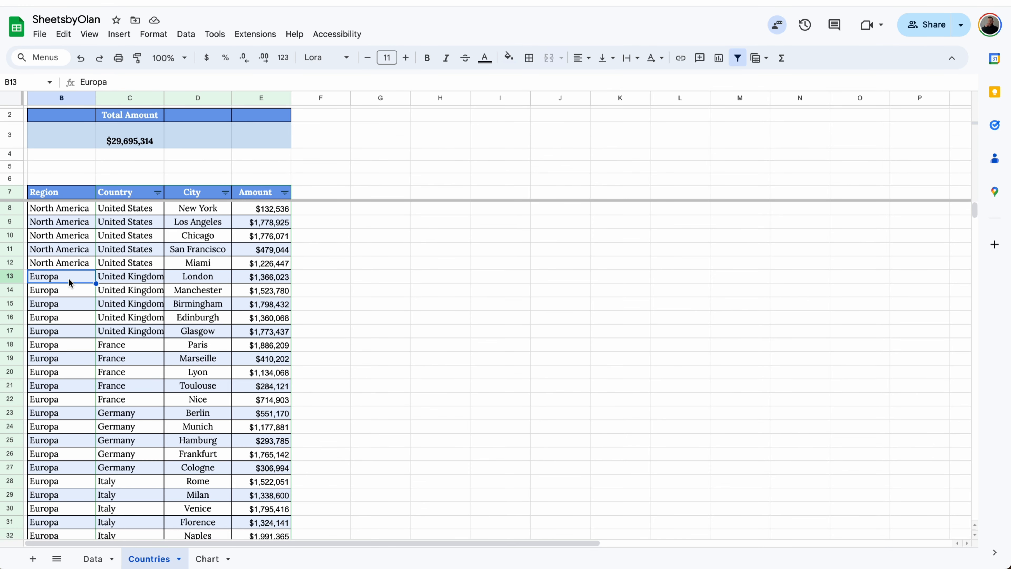
pyautogui.click(131, 143)
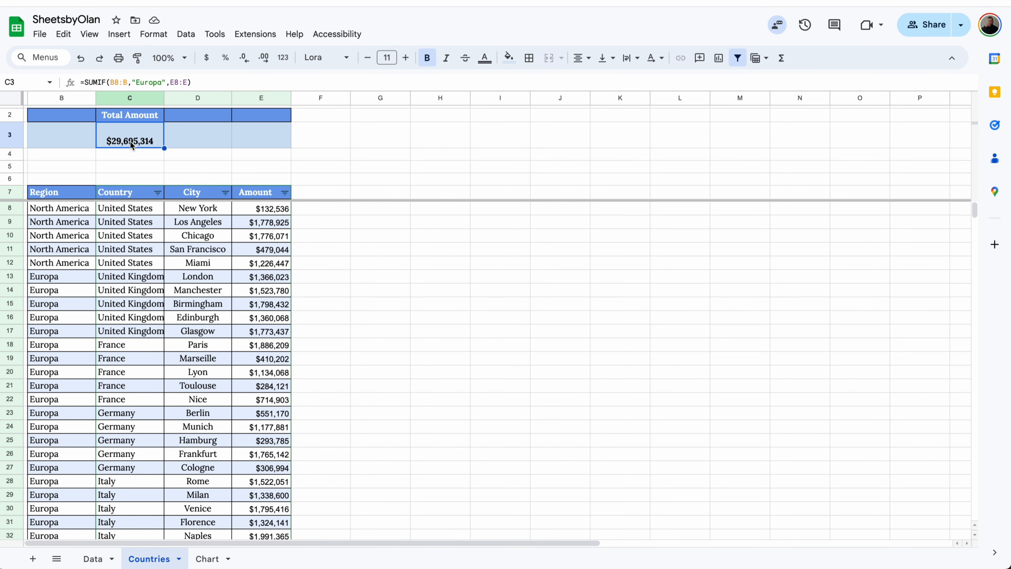
pyautogui.moveTo(75, 98); pyautogui.dragTo(260, 97)
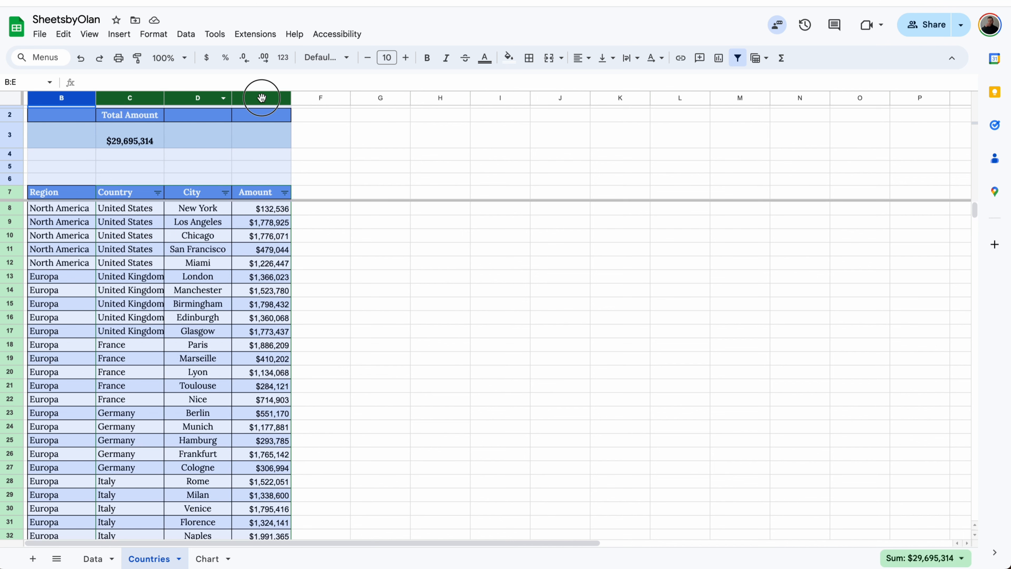
pyautogui.click(64, 35)
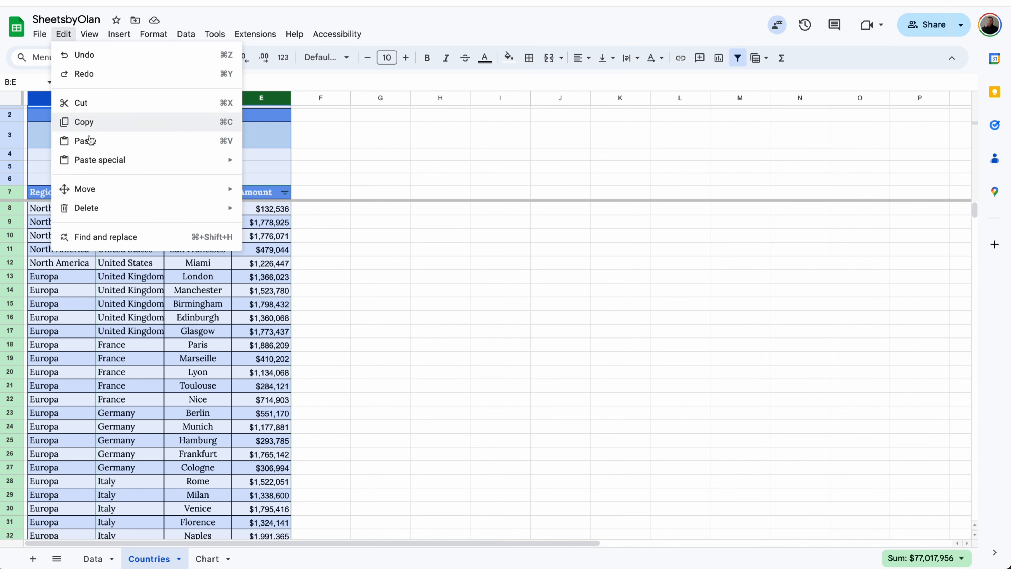
pyautogui.click(111, 237)
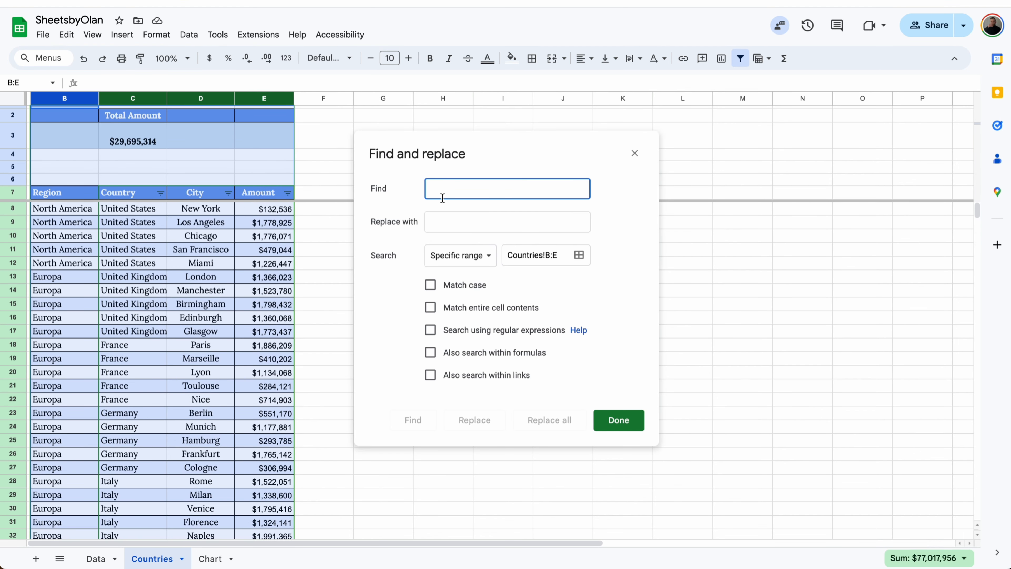
pyautogui.write('Europa')
pyautogui.press('Tab')
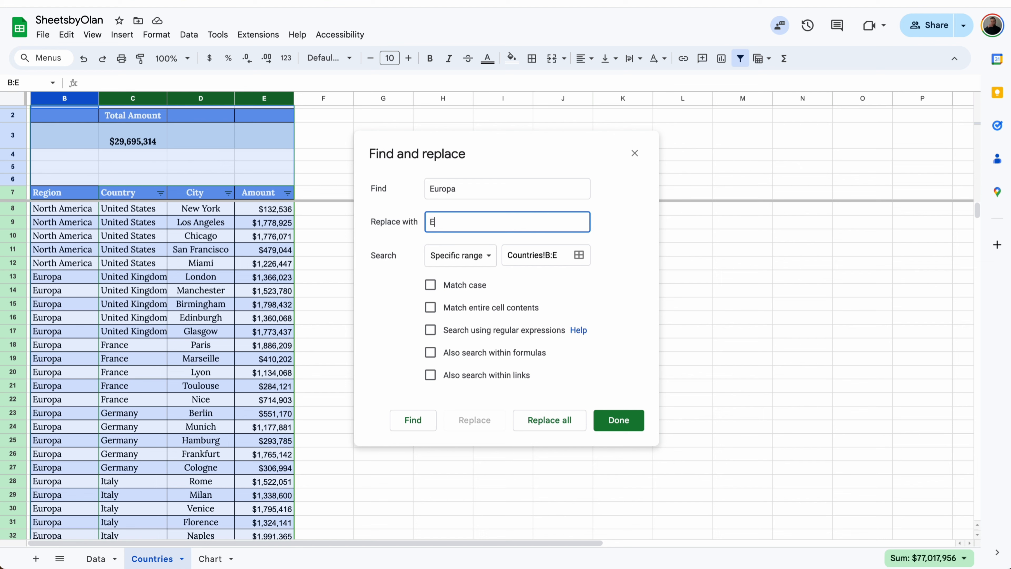
pyautogui.click(495, 356)
pyautogui.click(547, 422)
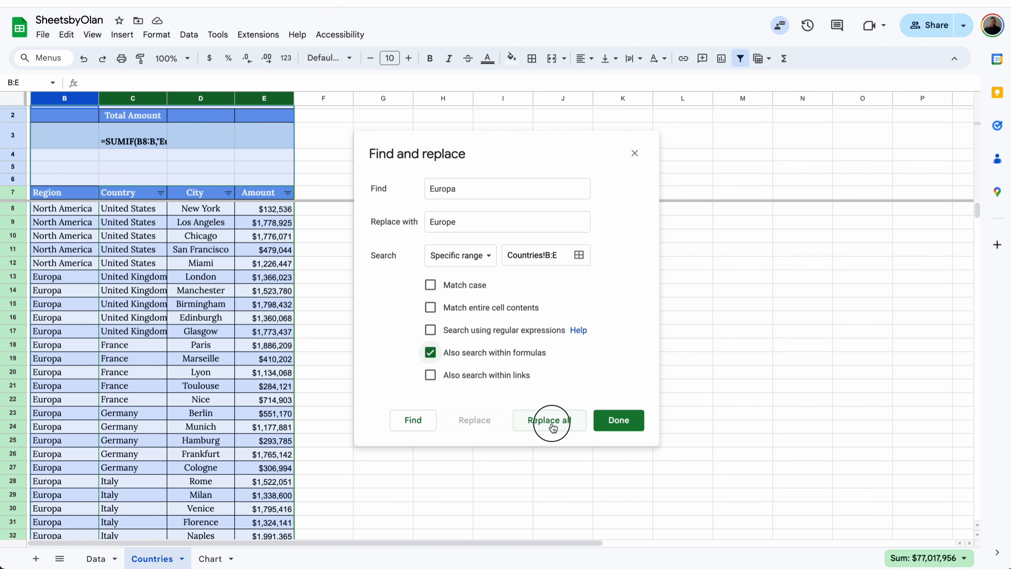
pyautogui.click(617, 428)
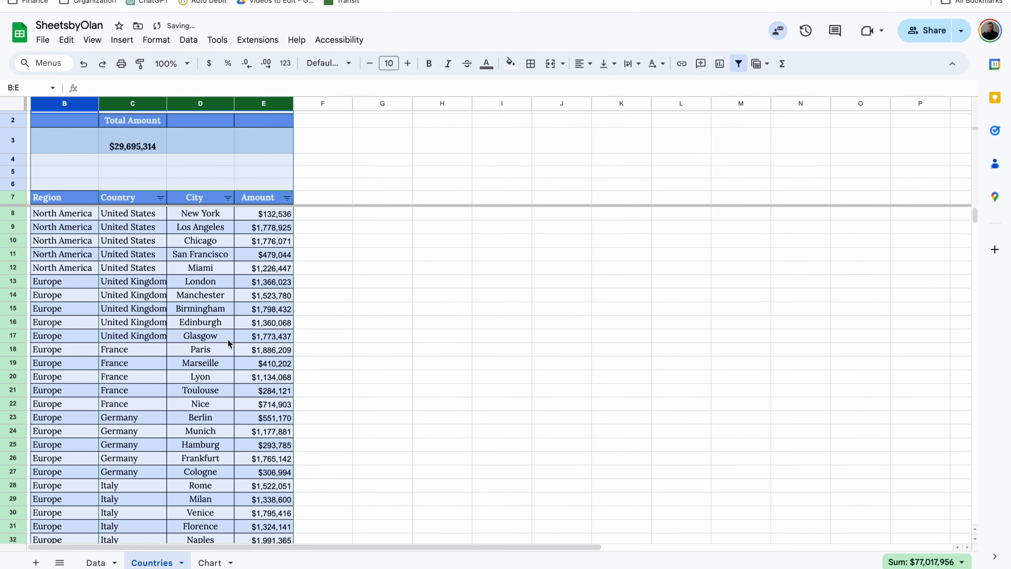
pyautogui.click(149, 151)
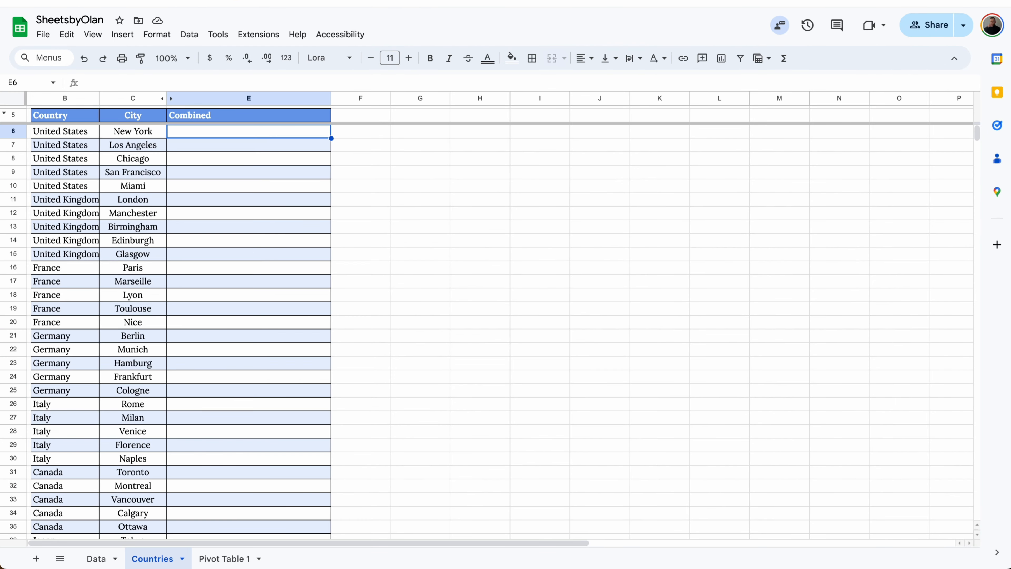
# Enter =JOIN(" - ",C6,B6) in E6 of the Countries sheet to combine the city and country
pyautogui.write('=')
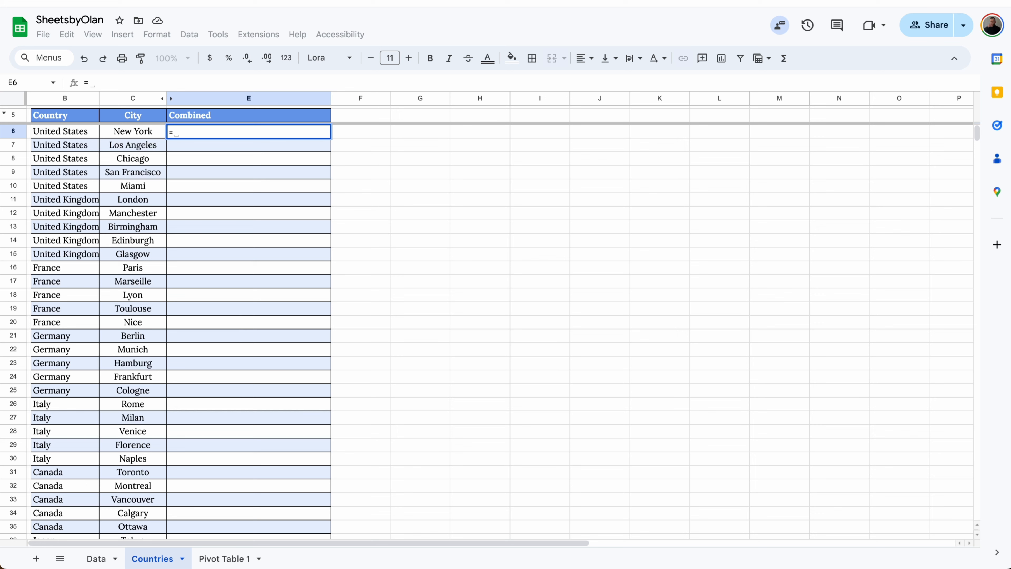
pyautogui.write('Joi')
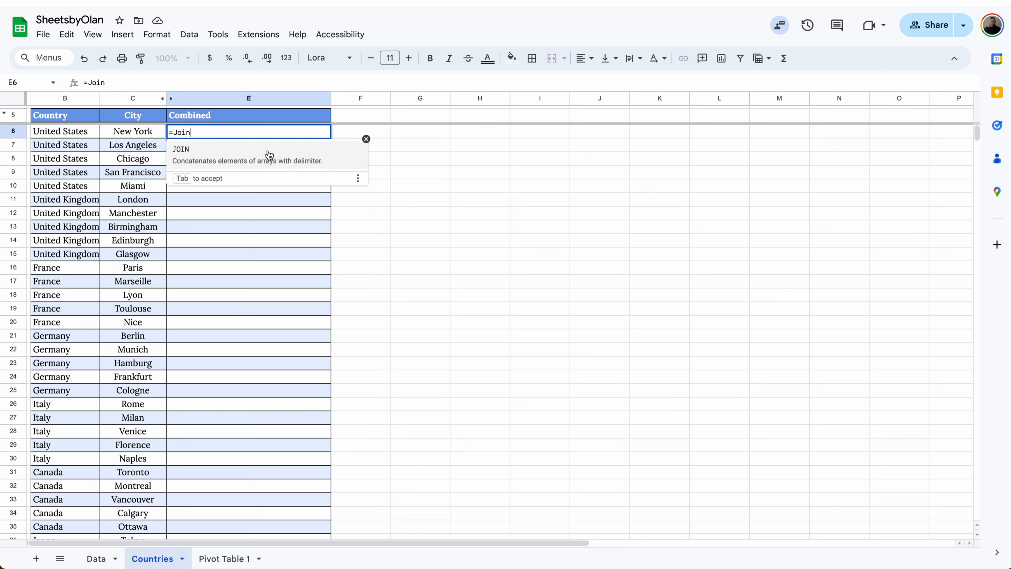
pyautogui.write('n')
pyautogui.press('Tab')
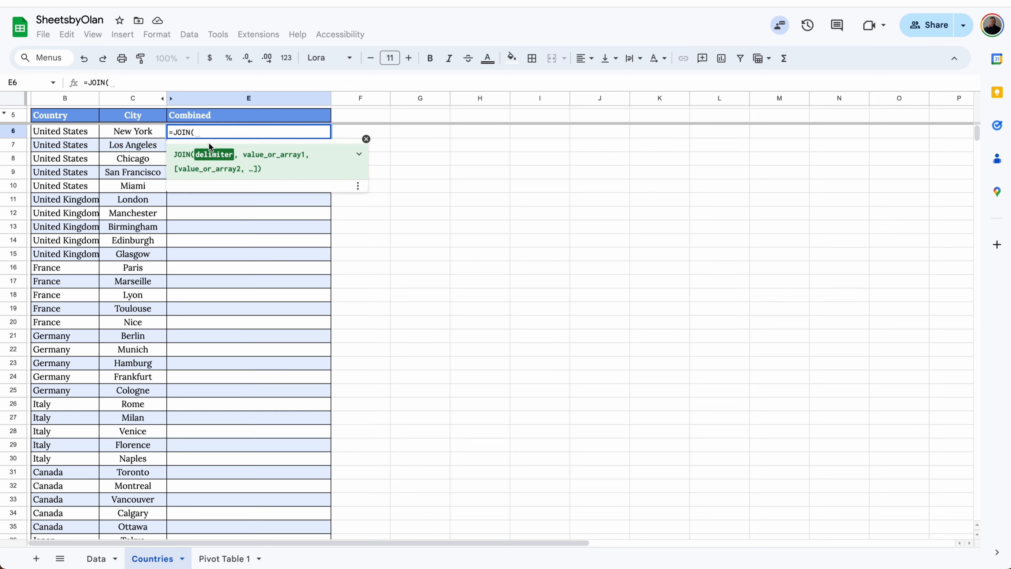
pyautogui.write('"')
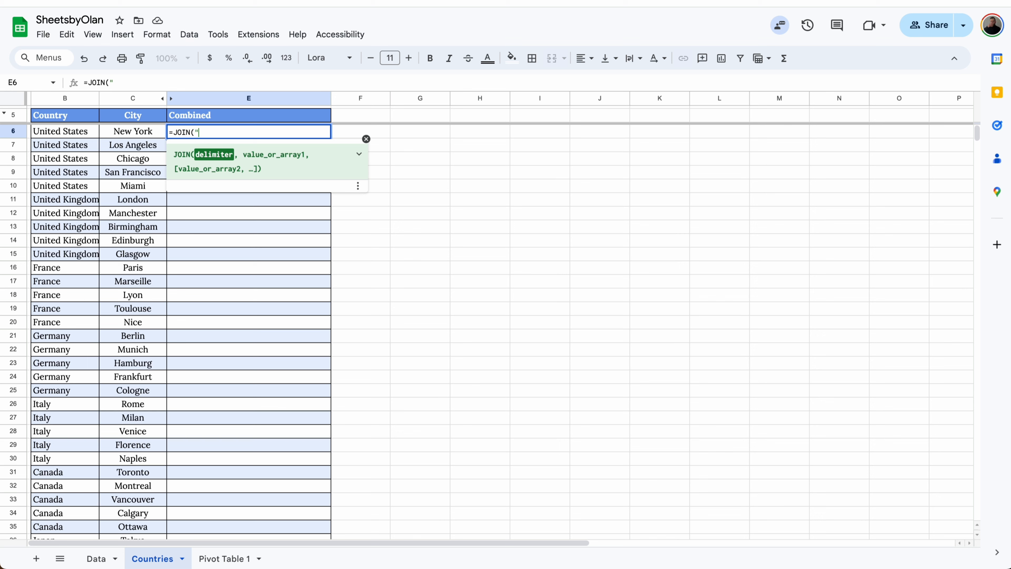
pyautogui.write(' - ",')
pyautogui.click(133, 131)
pyautogui.write(',')
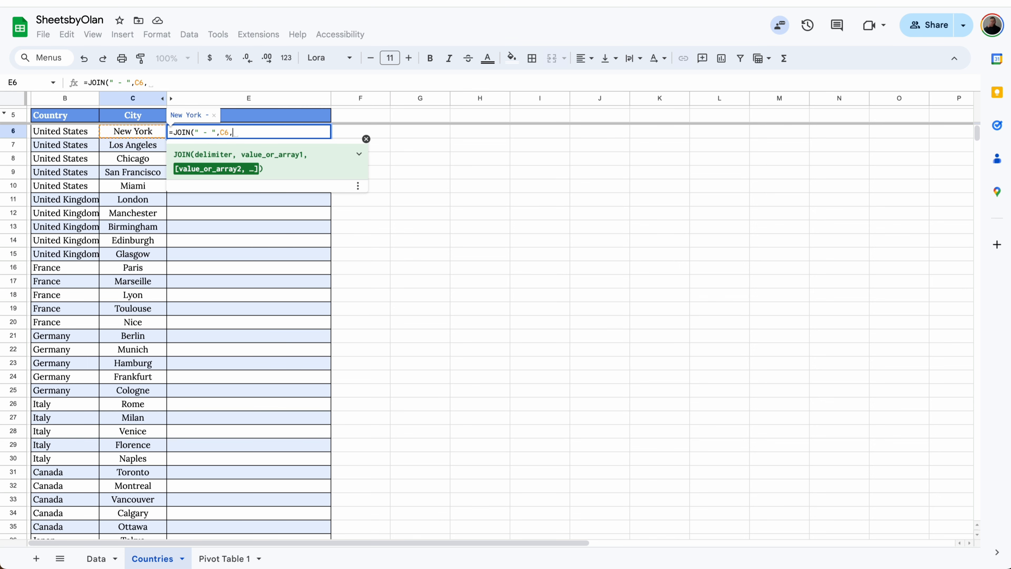
pyautogui.click(71, 134)
pyautogui.press('Return')
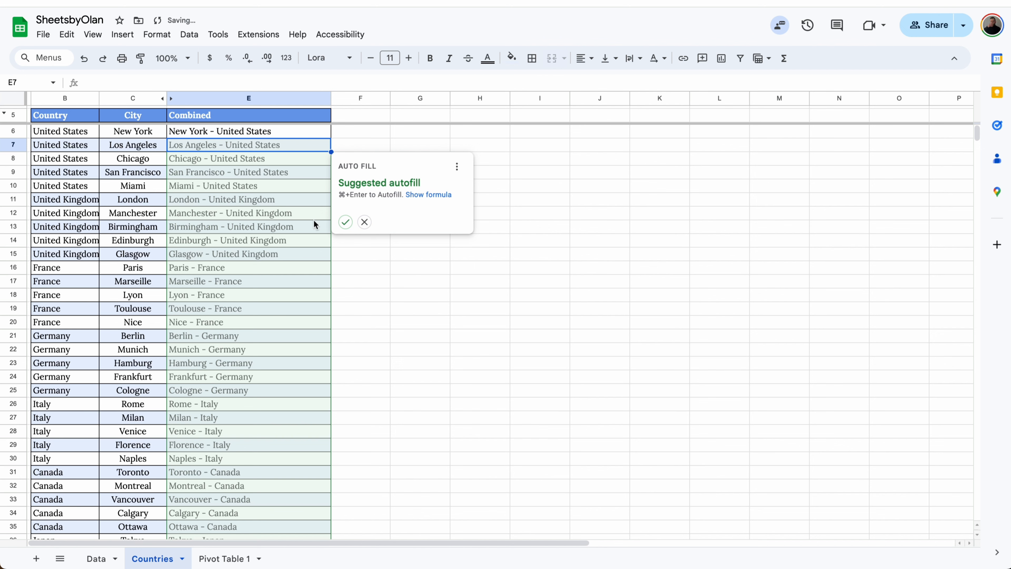
# Fill the Combined column with the suggested JOIN autofill, and undo that fill
pyautogui.click(345, 222)
pyautogui.hotkey('ctrl', 'z')
pyautogui.hotkey('ctrl', 'z')
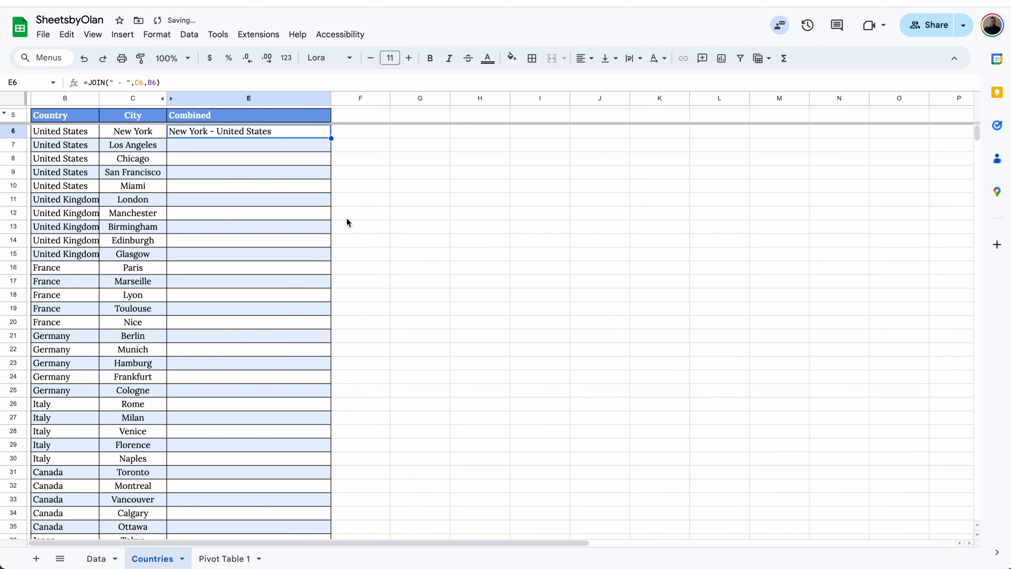
# Enter =C6&" - "&B6 in E6 and accept the suggested autofill for the rest of the Combined column
pyautogui.write('=')
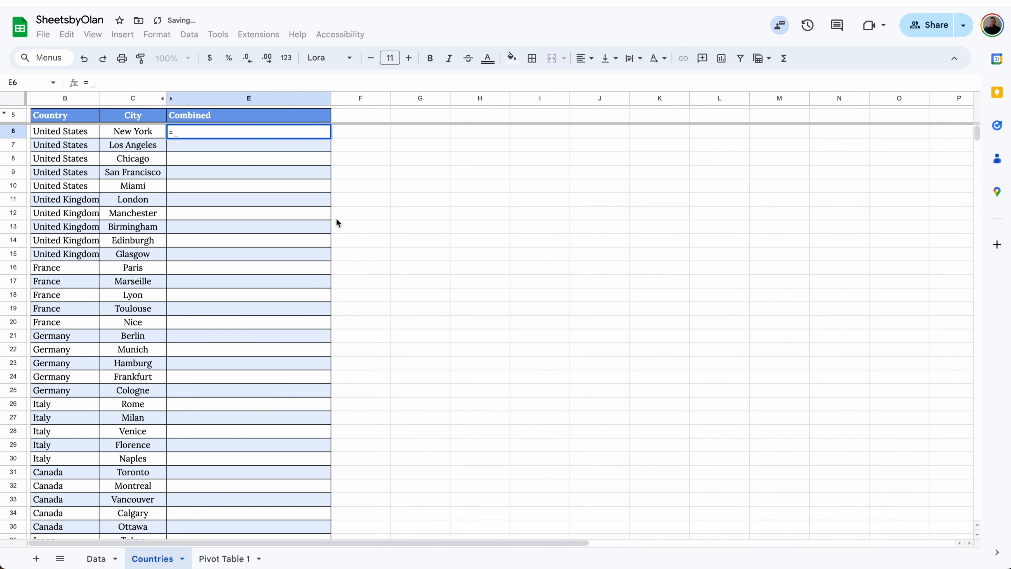
pyautogui.click(139, 132)
pyautogui.write('&')
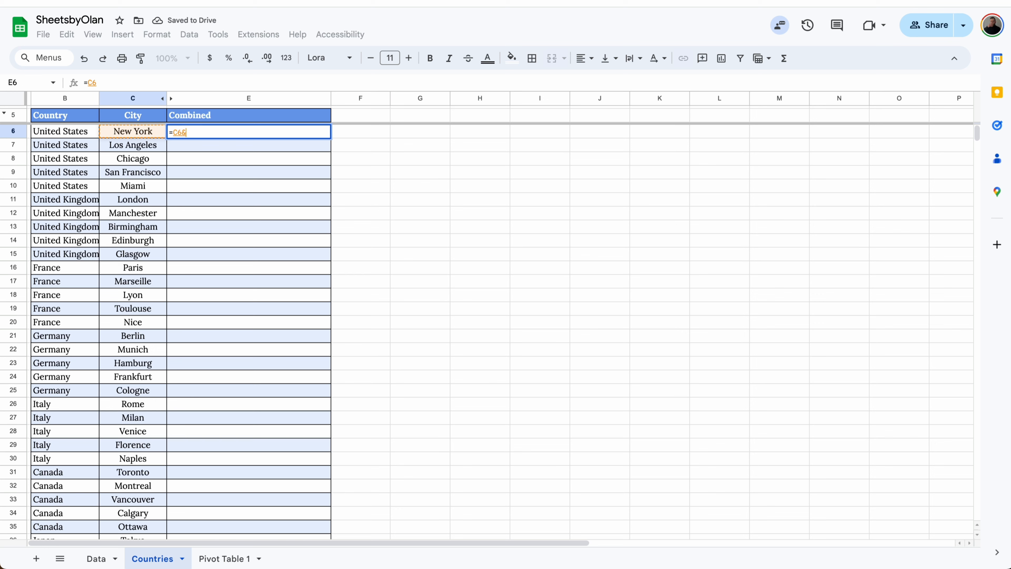
pyautogui.write('" ')
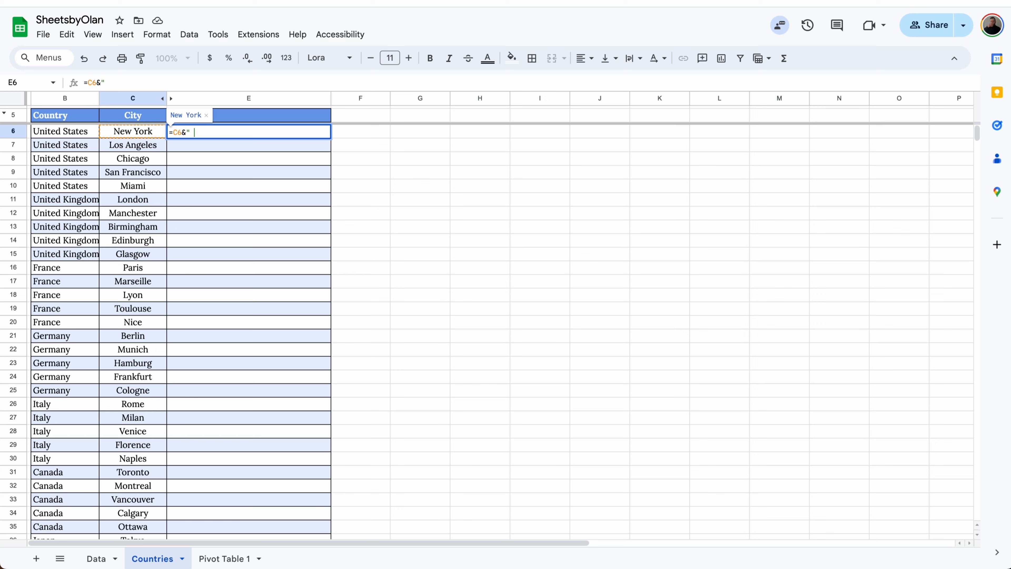
pyautogui.write('- "&')
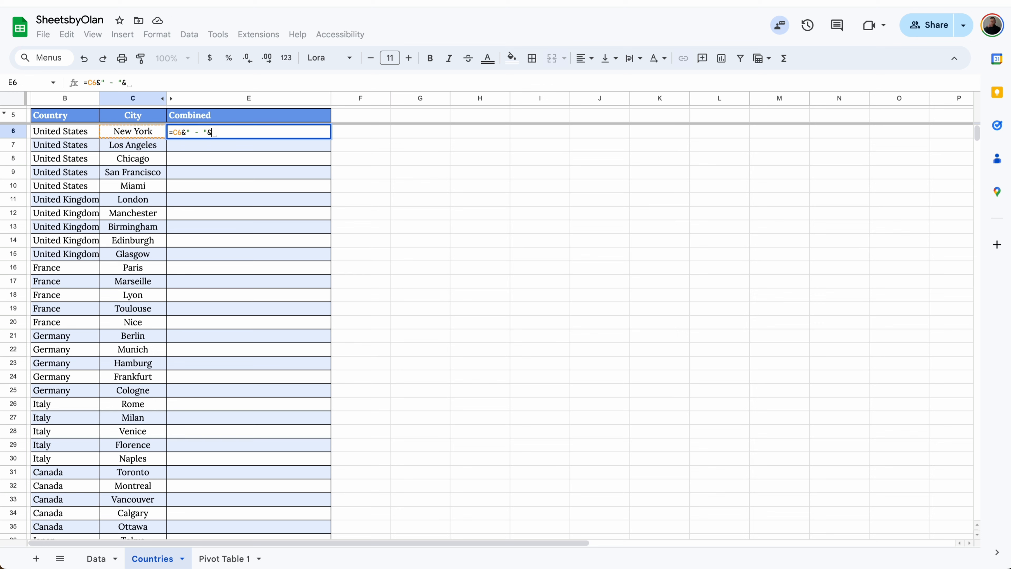
pyautogui.click(82, 134)
pyautogui.press('Return')
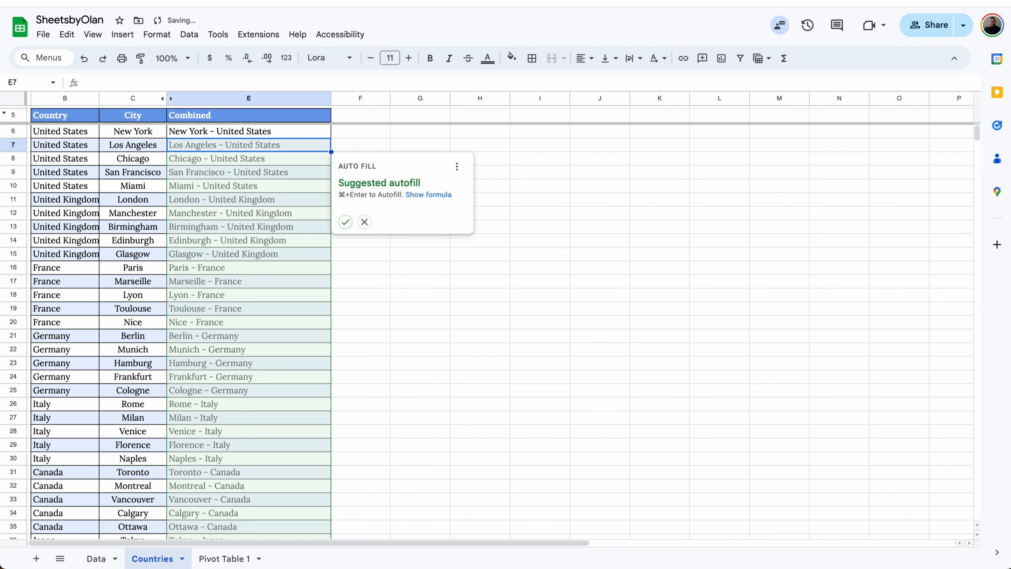
pyautogui.click(345, 222)
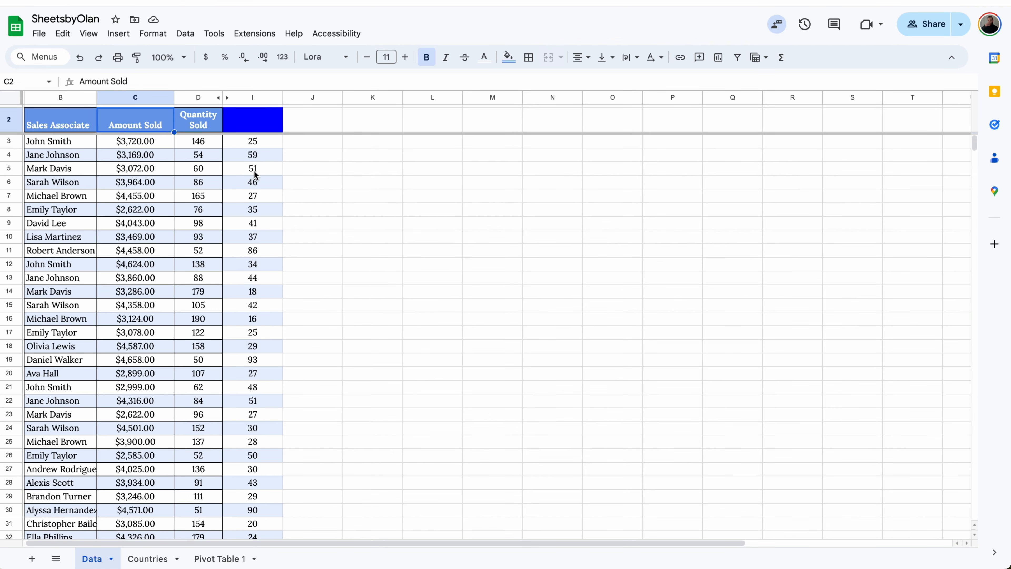
# Copy the formatting of column C to column I on the Data sheet and enter the header Amount in I2
pyautogui.click(161, 97)
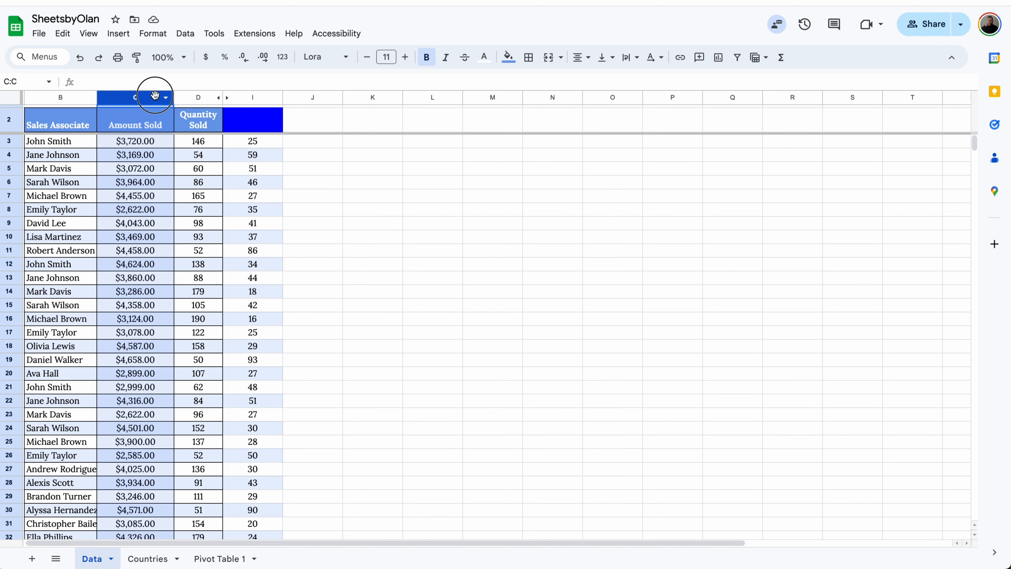
pyautogui.click(137, 57)
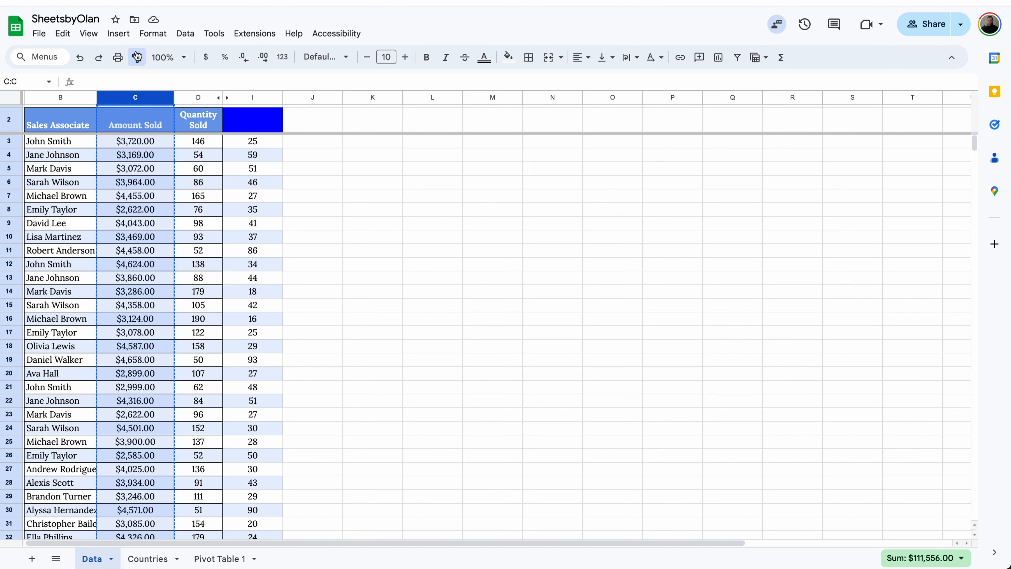
pyautogui.click(255, 99)
pyautogui.click(258, 120)
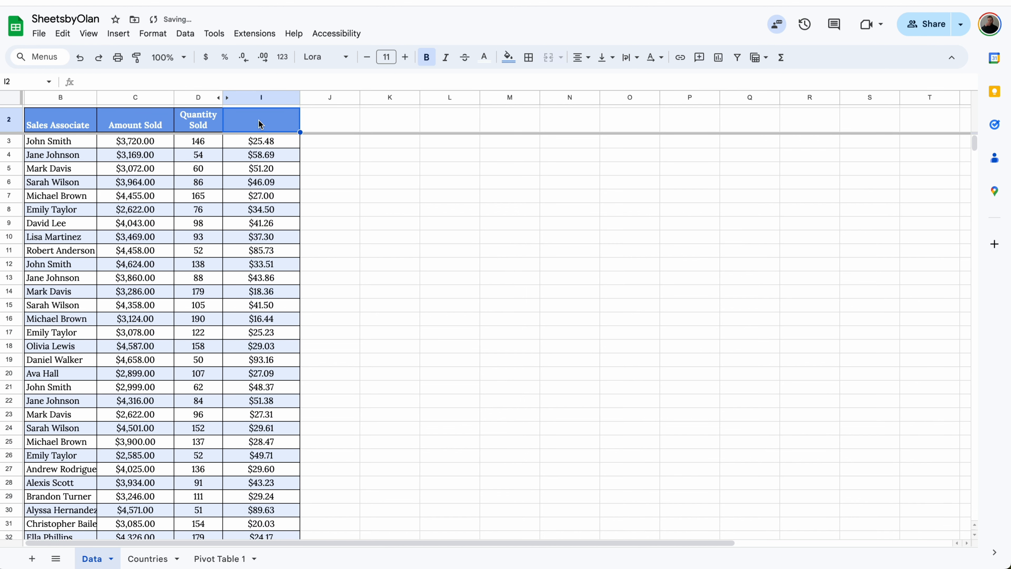
pyautogui.write('Amount')
pyautogui.press('Return')
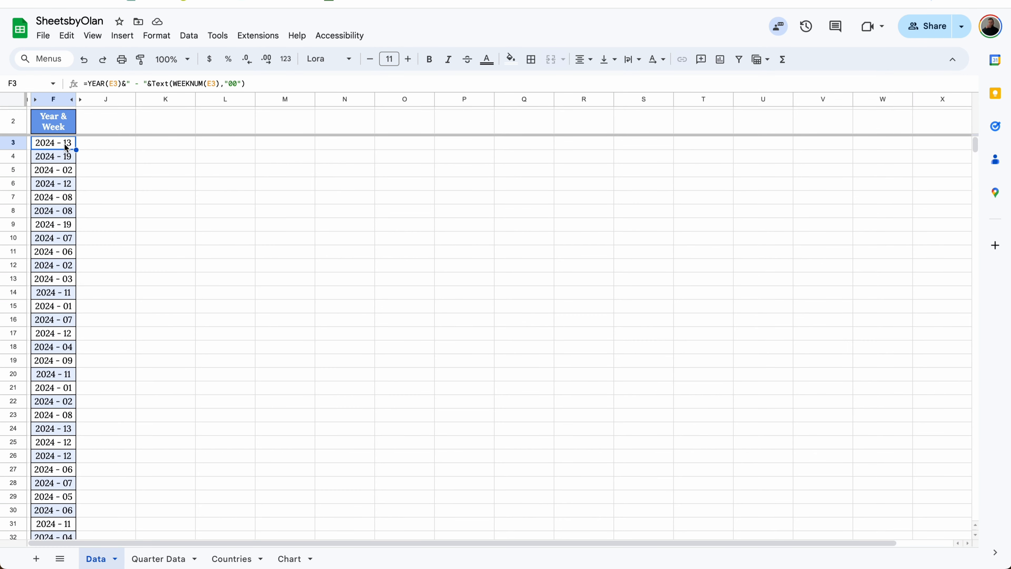
# Inspect the Year & Week formulas in column F and replace F2:F32 with values only
pyautogui.press('Down')
pyautogui.press('Down')
pyautogui.press('Down')
pyautogui.press('Down')
pyautogui.press('Down')
pyautogui.press('Down')
pyautogui.press('Down')
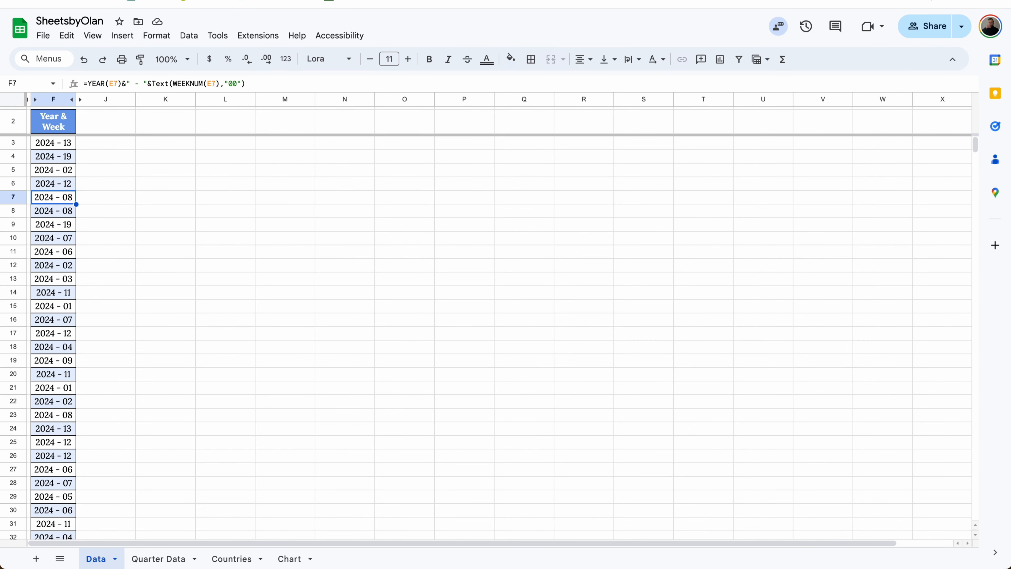
pyautogui.press('Up')
pyautogui.press('Up')
pyautogui.click(58, 116)
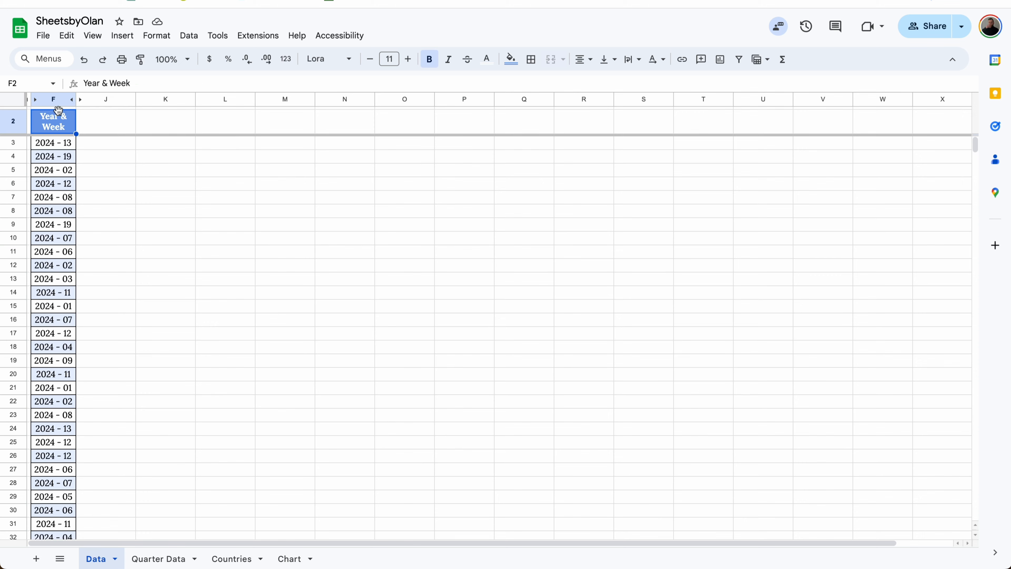
pyautogui.hotkey('ctrl', 'shift', 'Down')
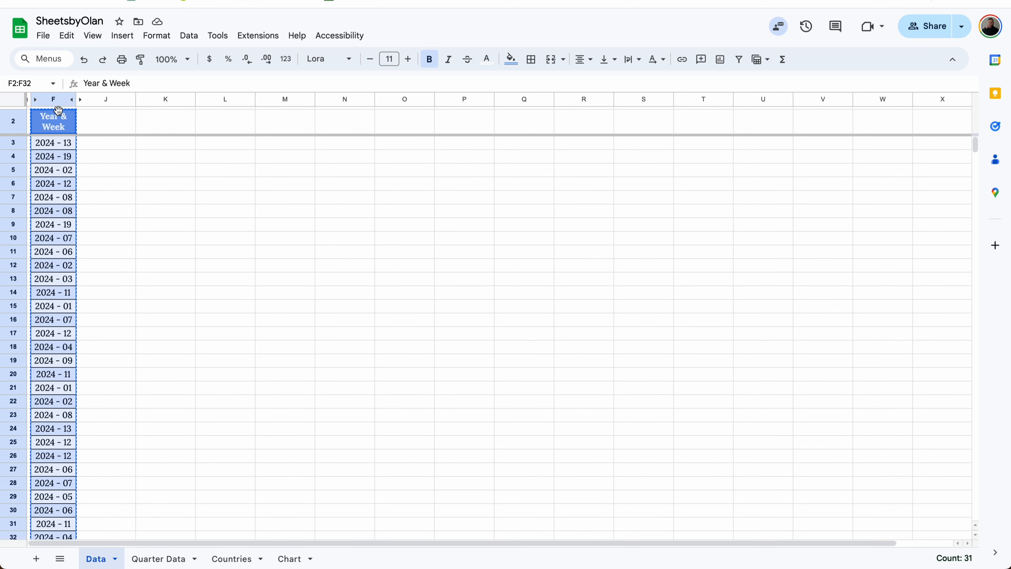
pyautogui.rightClick(58, 120)
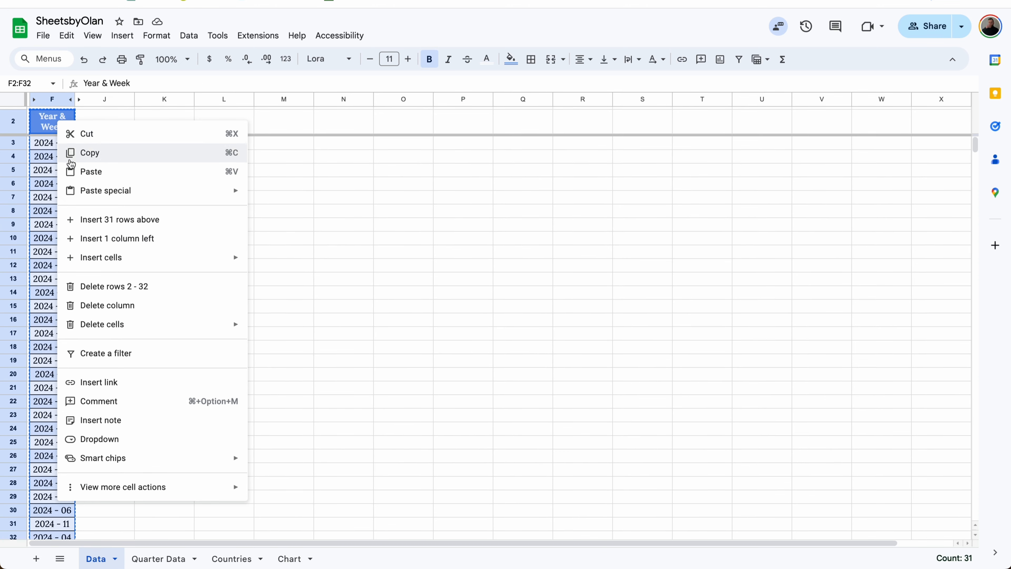
pyautogui.moveTo(106, 191)
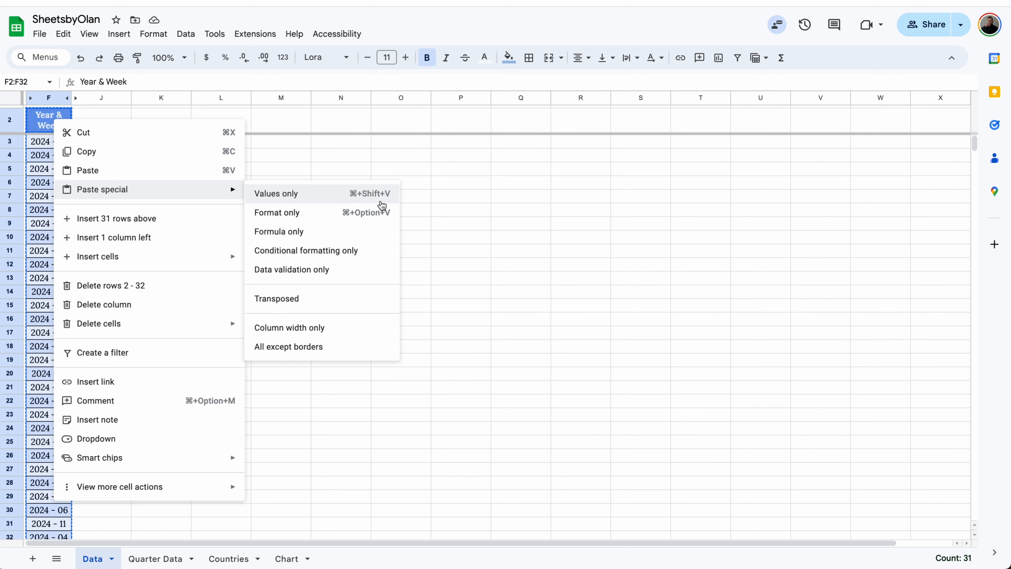
pyautogui.click(277, 194)
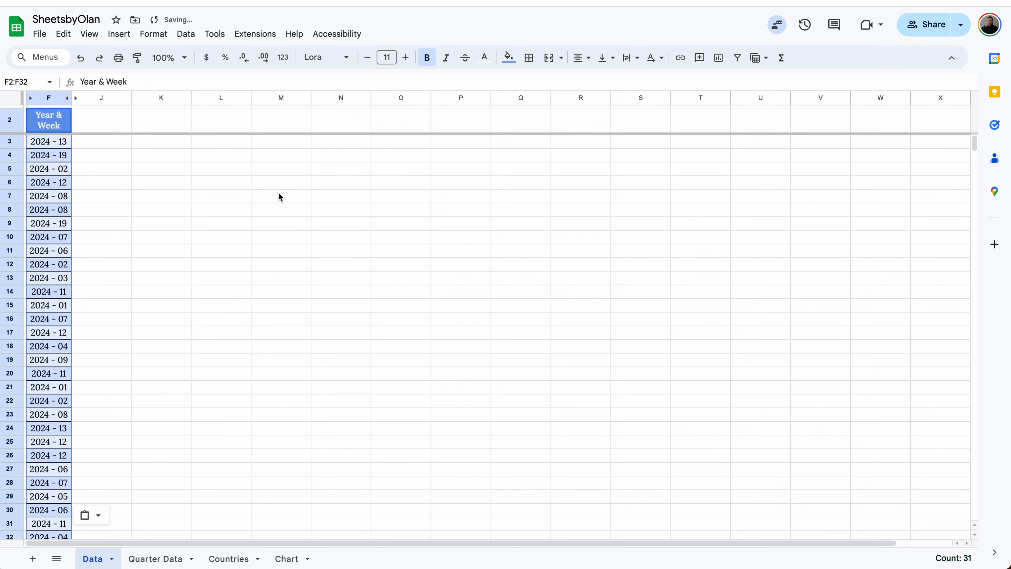
# Check several Year & Week cells in column F for plain values instead of formulas
pyautogui.click(63, 170)
pyautogui.press('Down')
pyautogui.press('Down')
pyautogui.press('Down')
pyautogui.press('Down')
pyautogui.press('Down')
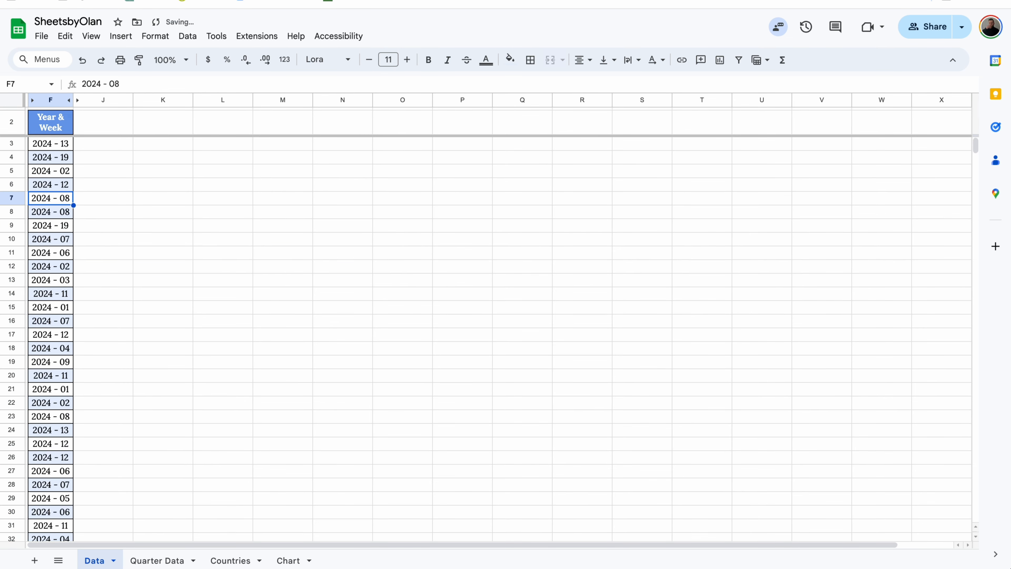
pyautogui.press('Down')
pyautogui.press('Down')
pyautogui.press('Down')
pyautogui.press('Down')
pyautogui.press('Down')
pyautogui.press('Down')
pyautogui.press('Down')
pyautogui.press('Down')
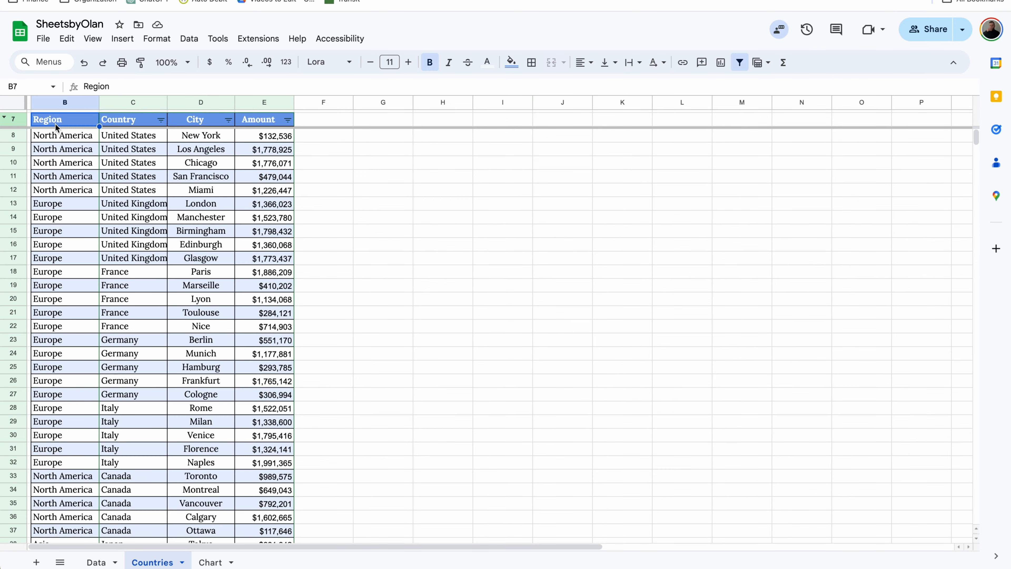
# On the Chart sheet, add a slicer for the Region column and place it above the Total Sold Q1 pie chart
pyautogui.click(208, 563)
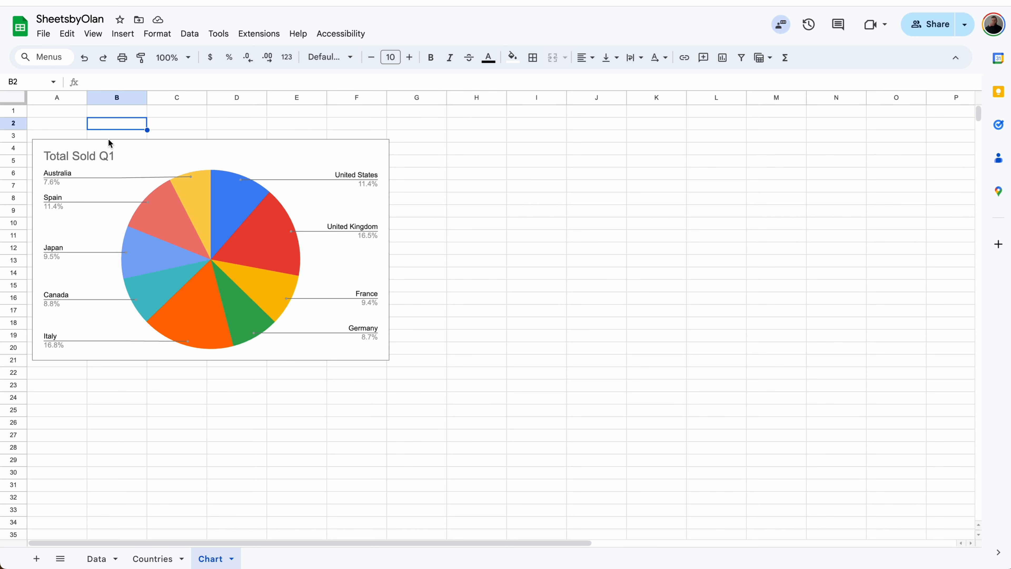
pyautogui.click(111, 156)
pyautogui.click(179, 40)
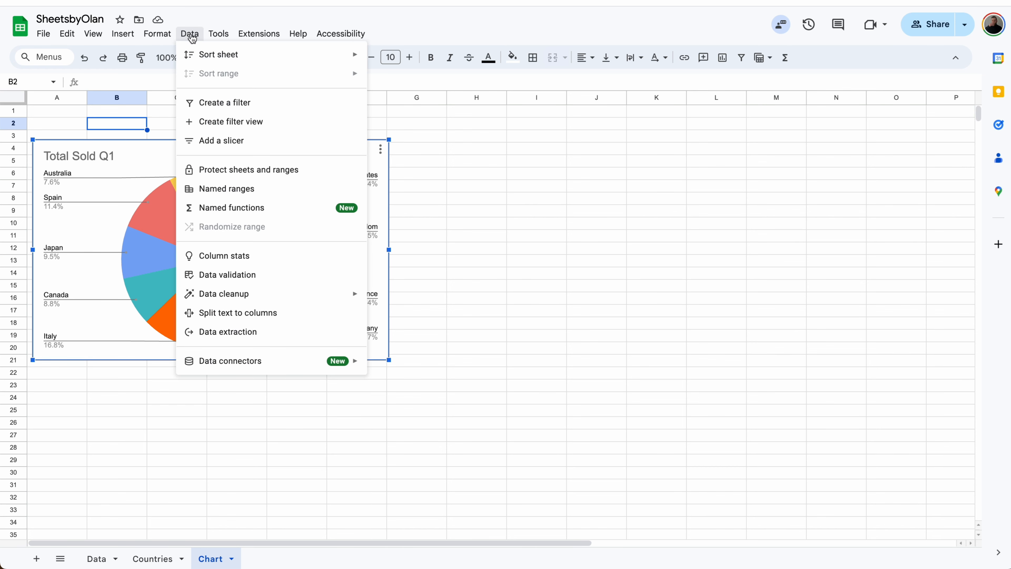
pyautogui.click(205, 141)
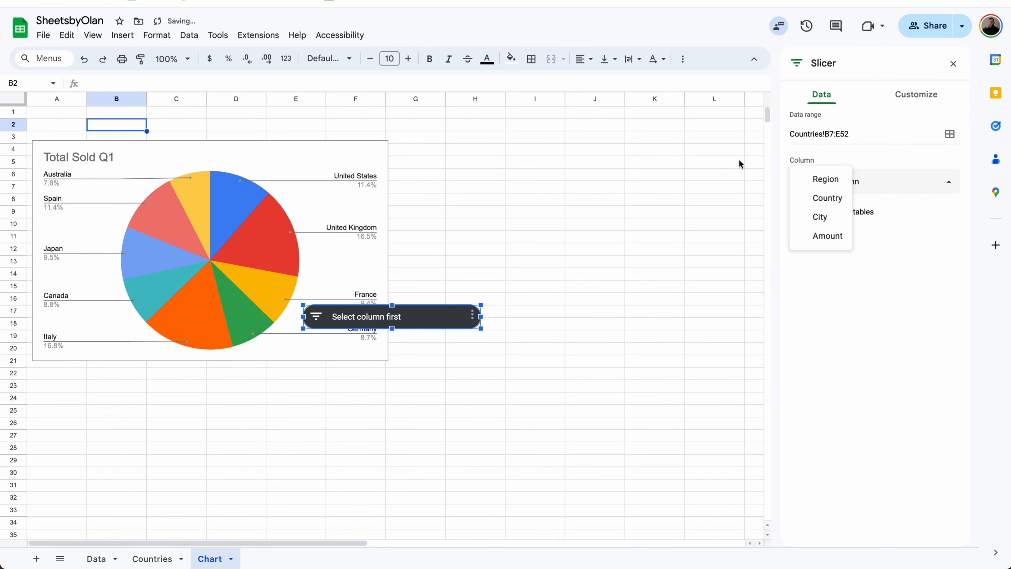
pyautogui.click(820, 179)
pyautogui.click(386, 322)
pyautogui.moveTo(386, 322); pyautogui.dragTo(144, 122)
# Filter the Region slicer to show only North America in the pie chart
pyautogui.click(203, 120)
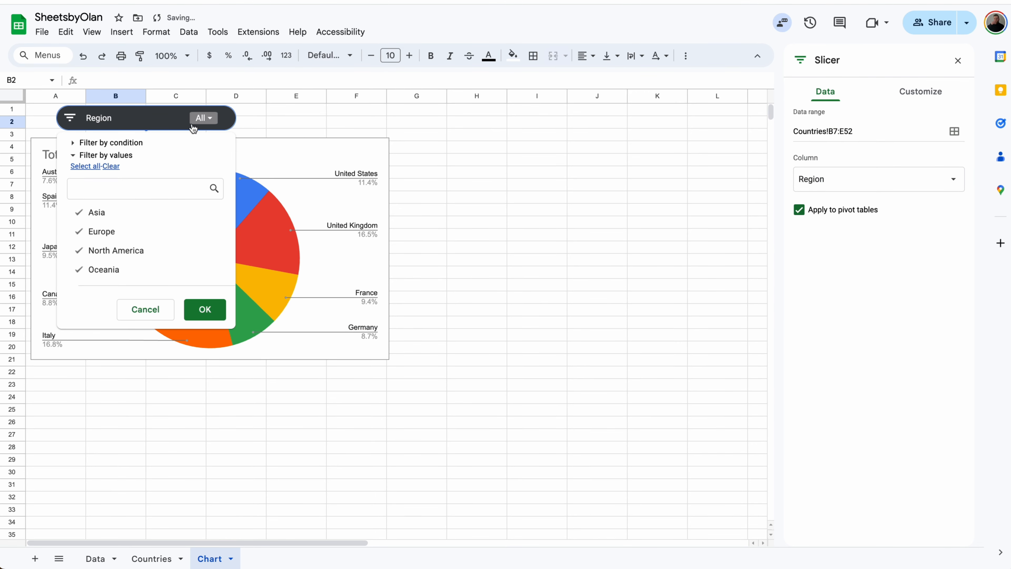
pyautogui.click(111, 166)
pyautogui.click(122, 250)
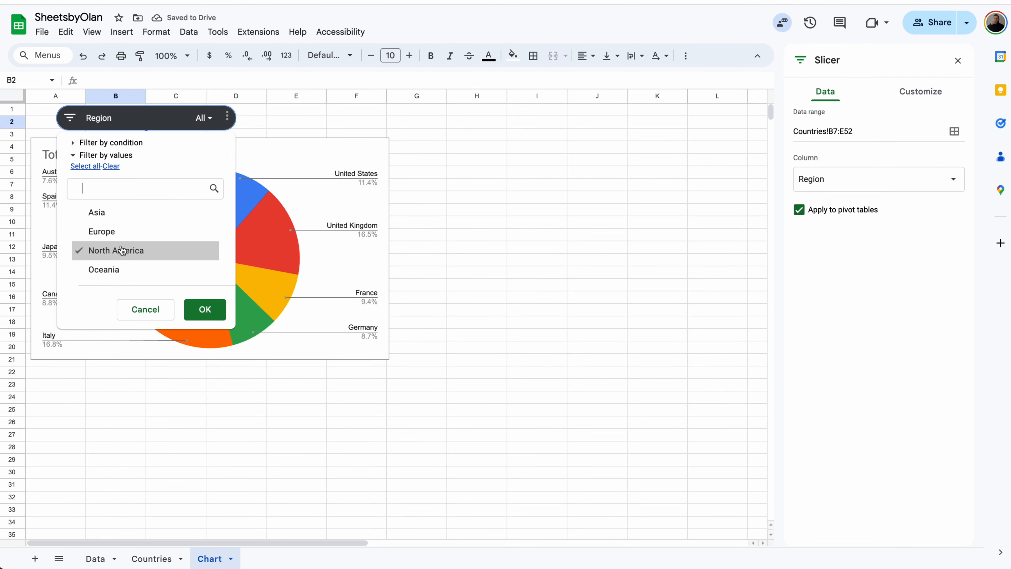
pyautogui.click(204, 309)
# Switch the Region slicer to show only Europe in the Total Sold Q1 chart
pyautogui.click(198, 119)
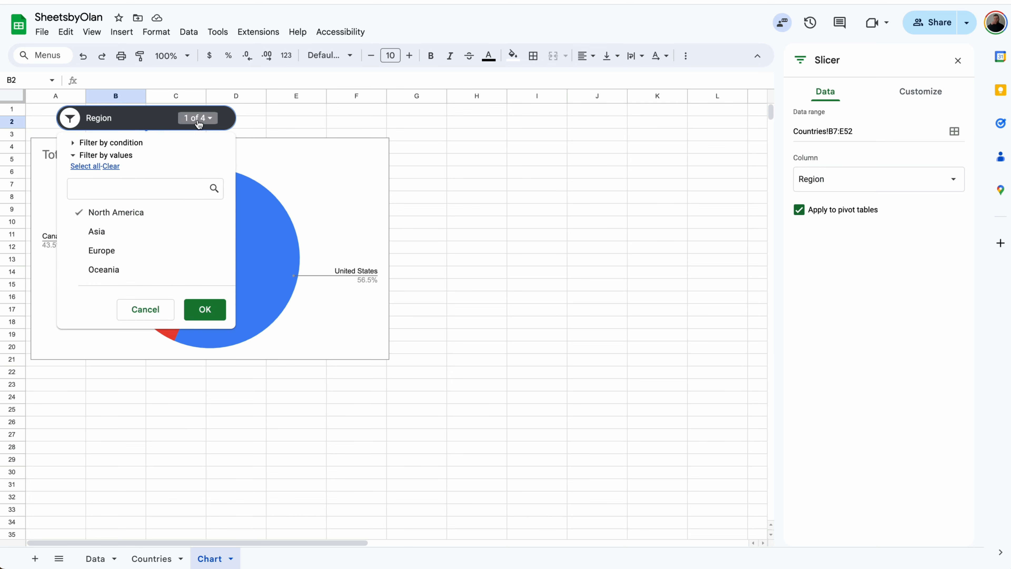
pyautogui.click(135, 211)
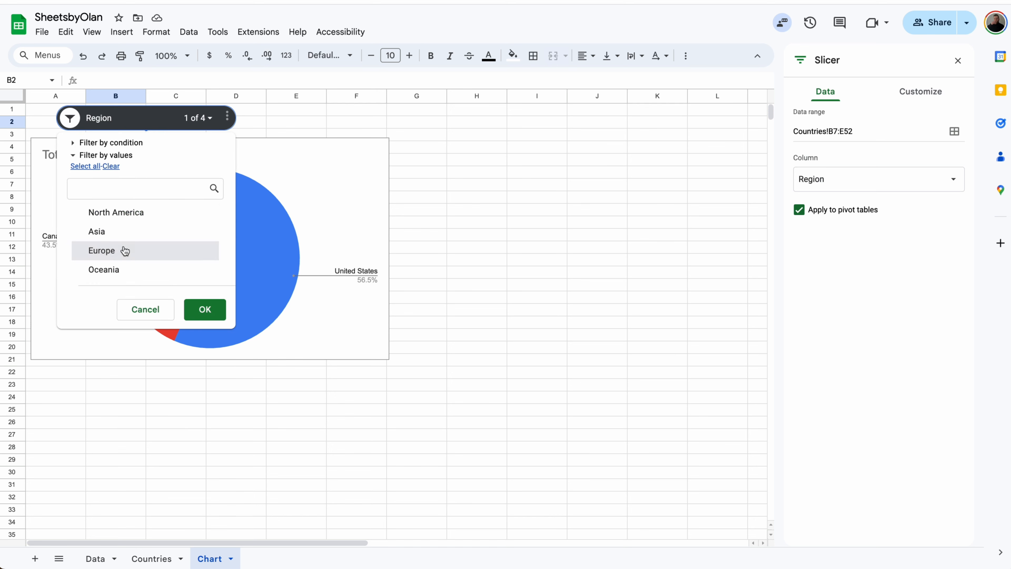
pyautogui.click(126, 250)
pyautogui.click(203, 309)
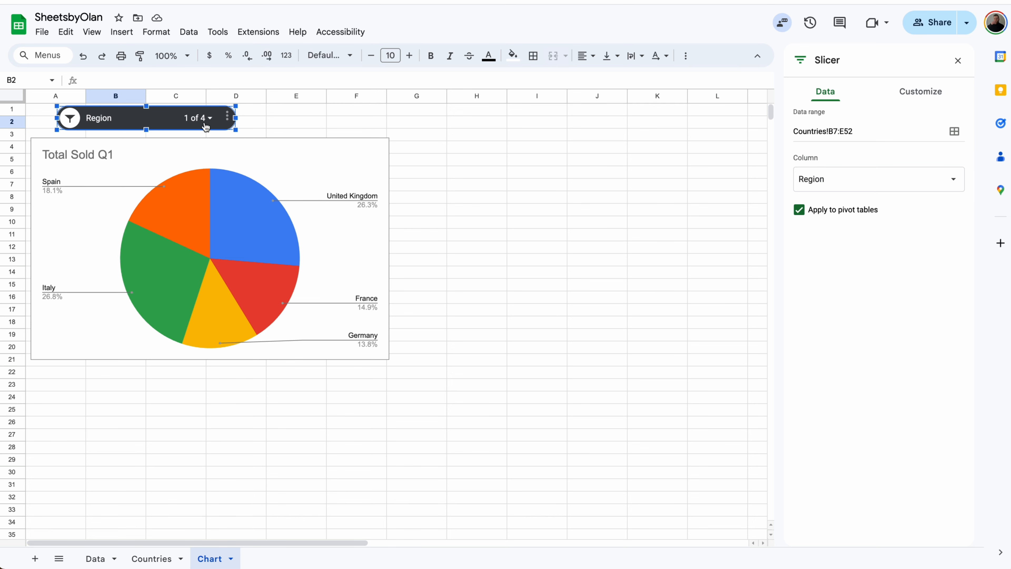
pyautogui.click(198, 118)
pyautogui.click(127, 250)
pyautogui.click(201, 314)
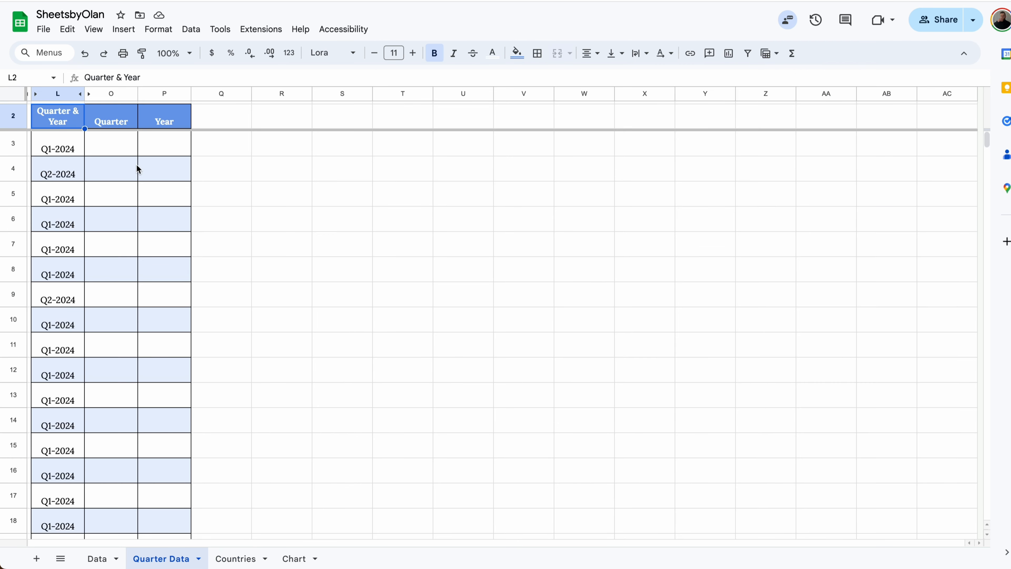
# In O3, split the Quarter & Year value into quarter and year with =SPLIT(L3,"-"), and fill the formula down the Quarter column
pyautogui.click(113, 146)
pyautogui.write('=spli')
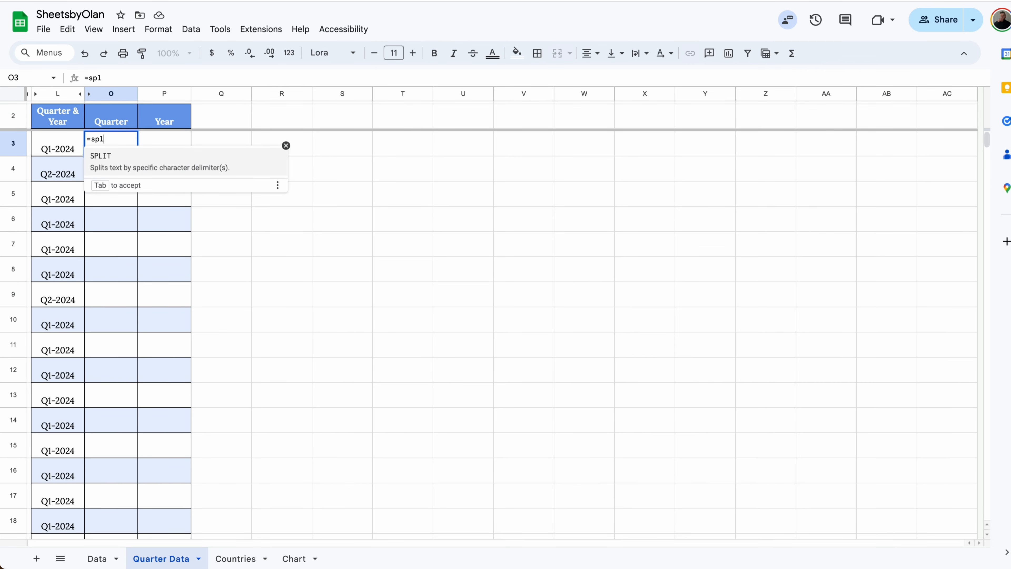
pyautogui.click(97, 157)
pyautogui.click(66, 149)
pyautogui.write(',"-"')
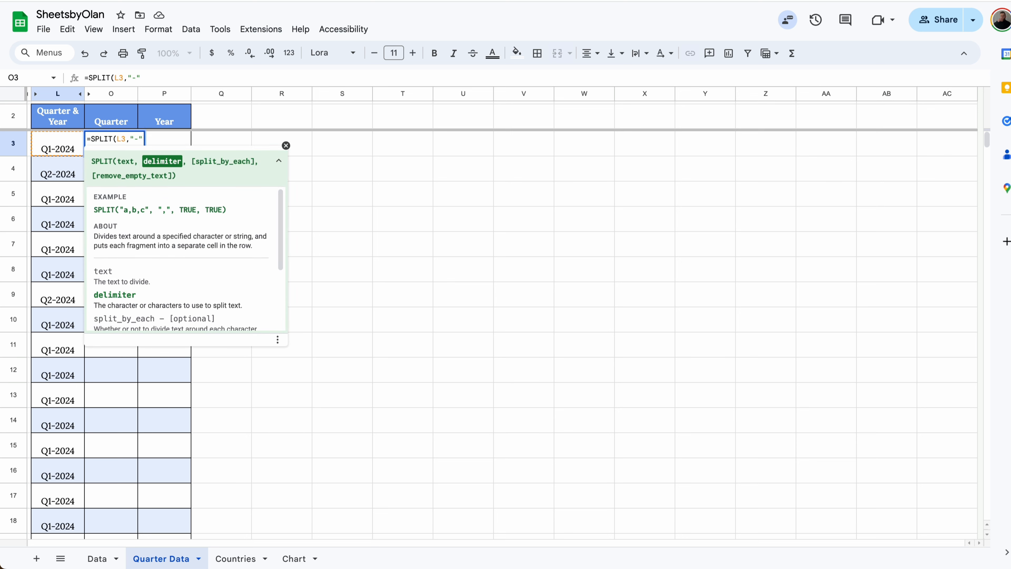
pyautogui.write(')')
pyautogui.press('Return')
pyautogui.click(130, 151)
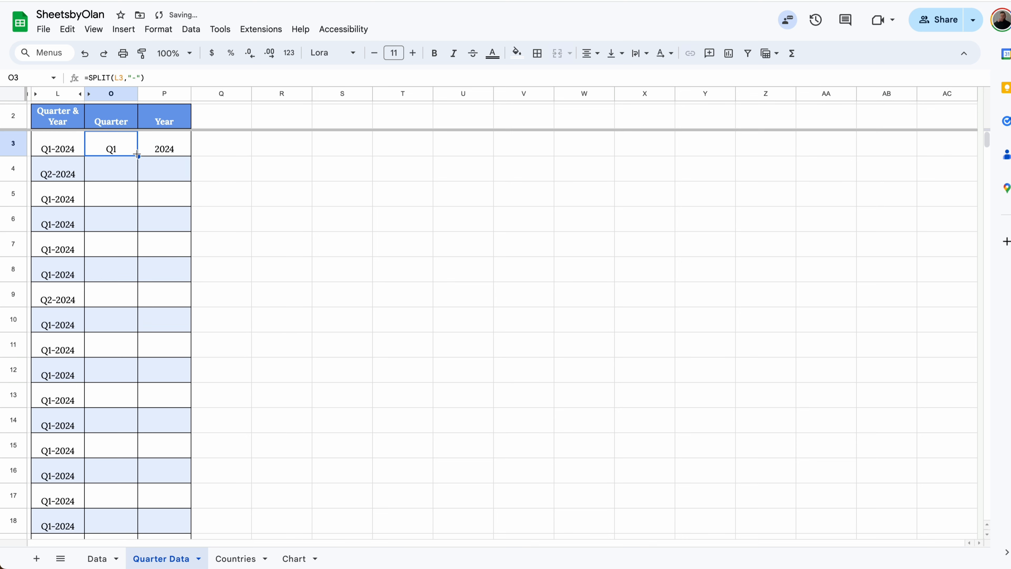
pyautogui.doubleClick(137, 155)
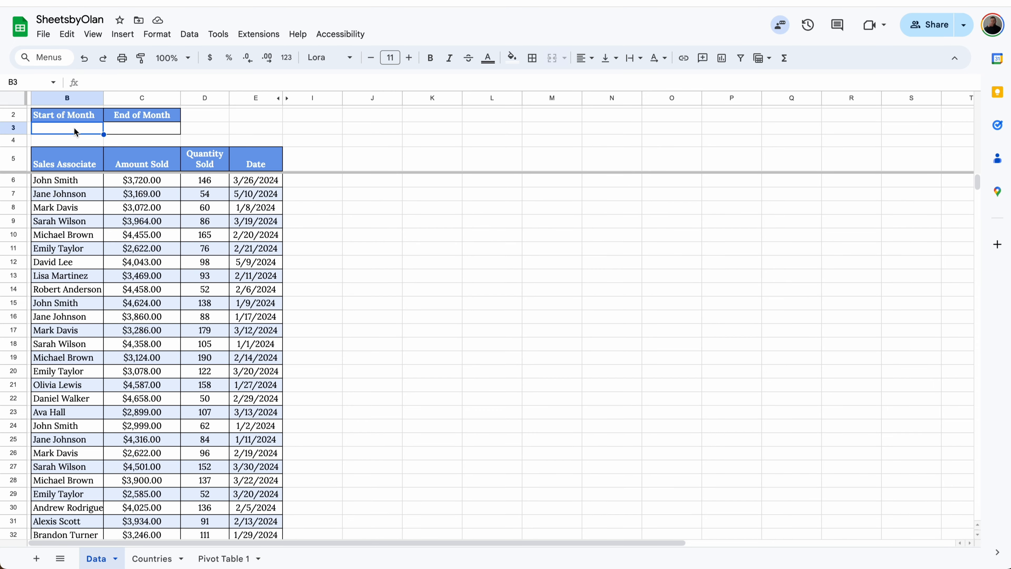
# On the Data sheet, calculate the Start of Month date in B3 with =EOMONTH(TODAY(),-1)+1
pyautogui.write('=E')
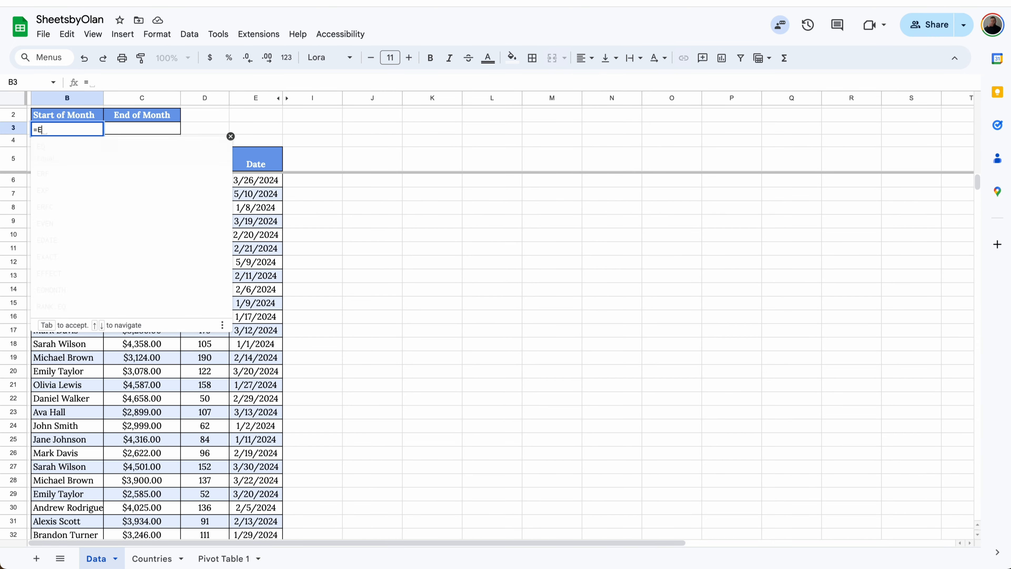
pyautogui.write('OM')
pyautogui.click(74, 148)
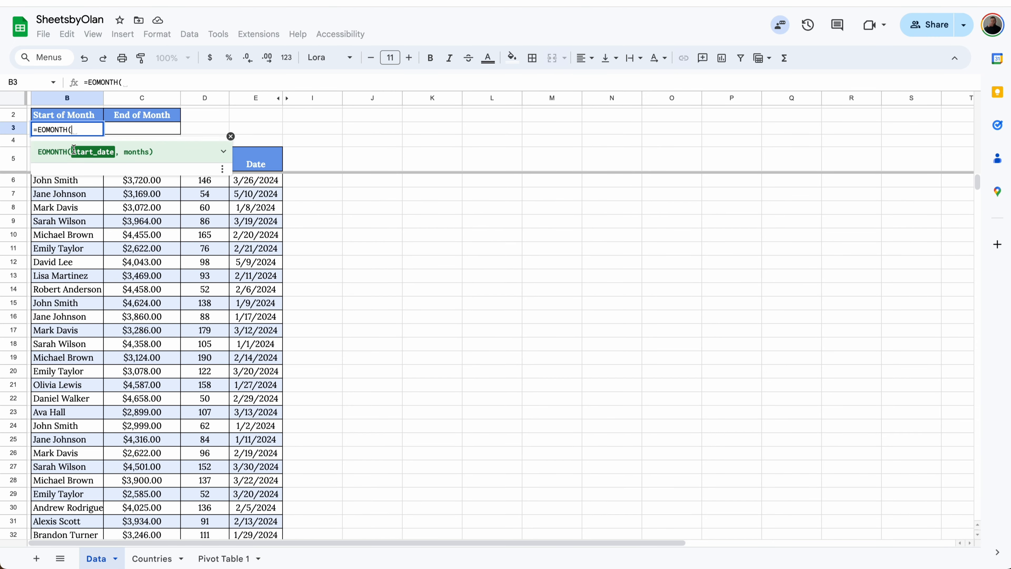
pyautogui.write('TODAY(')
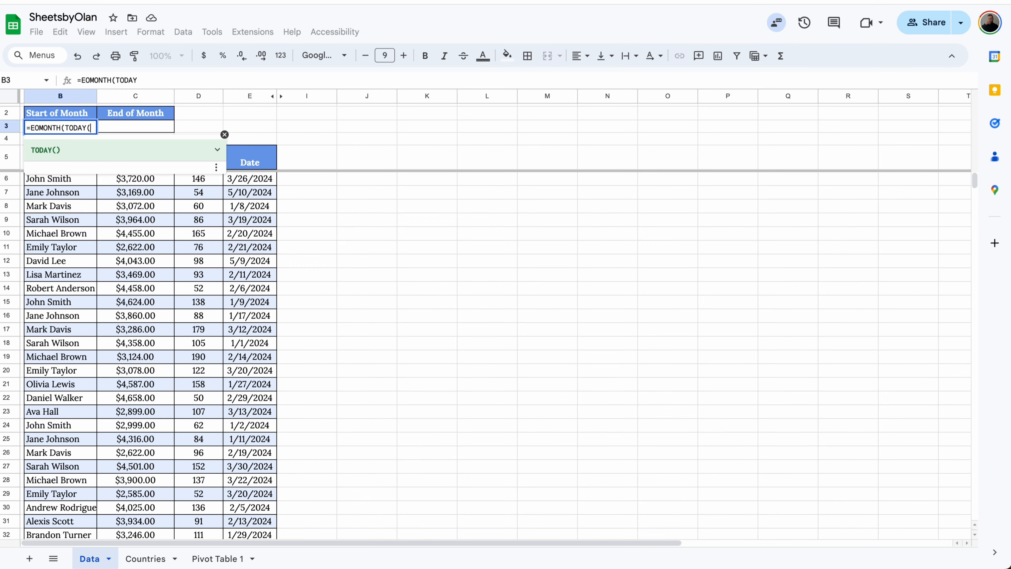
pyautogui.write('),-1')
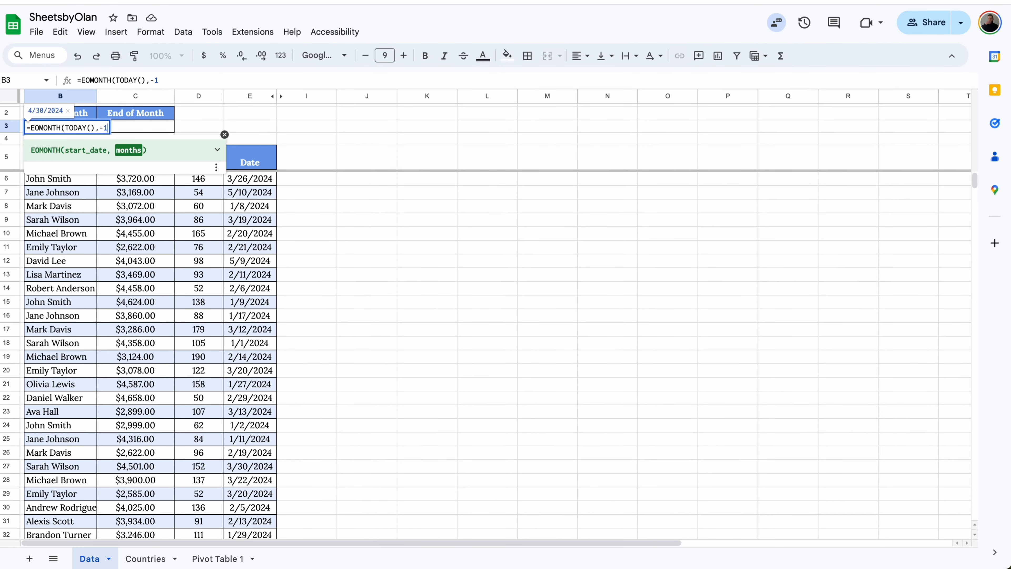
pyautogui.write(')+1')
pyautogui.press('Return')
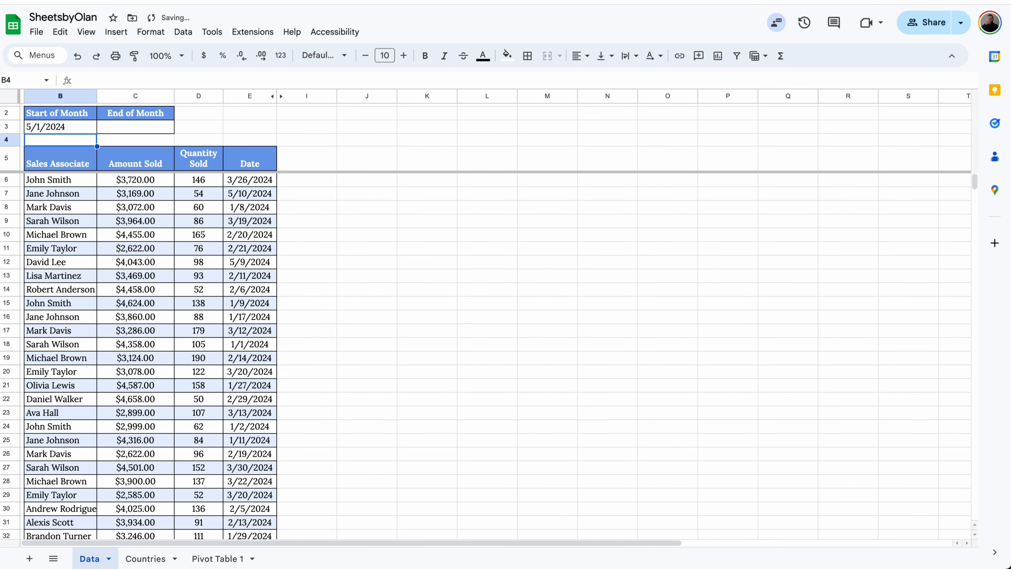
# Calculate the End of Month date in C3 with =EOMONTH(TODAY(),0)
pyautogui.click(141, 131)
pyautogui.write('=EOM')
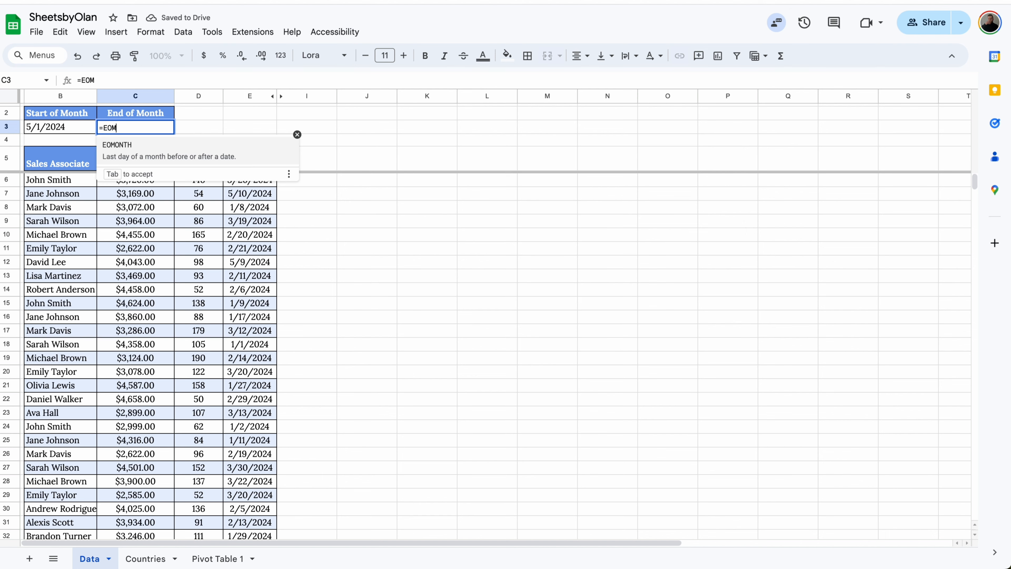
pyautogui.click(148, 155)
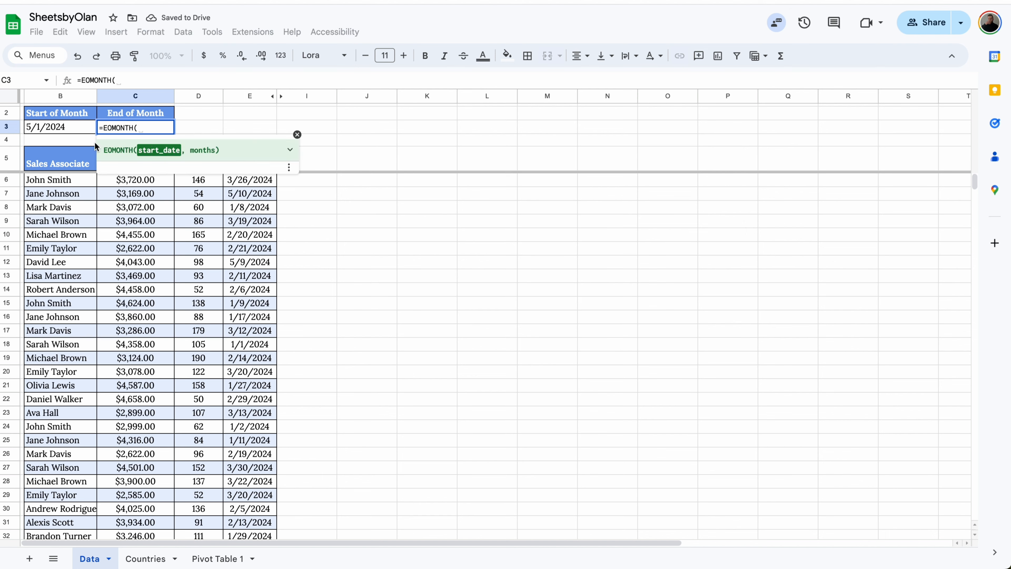
pyautogui.write('TODAY()')
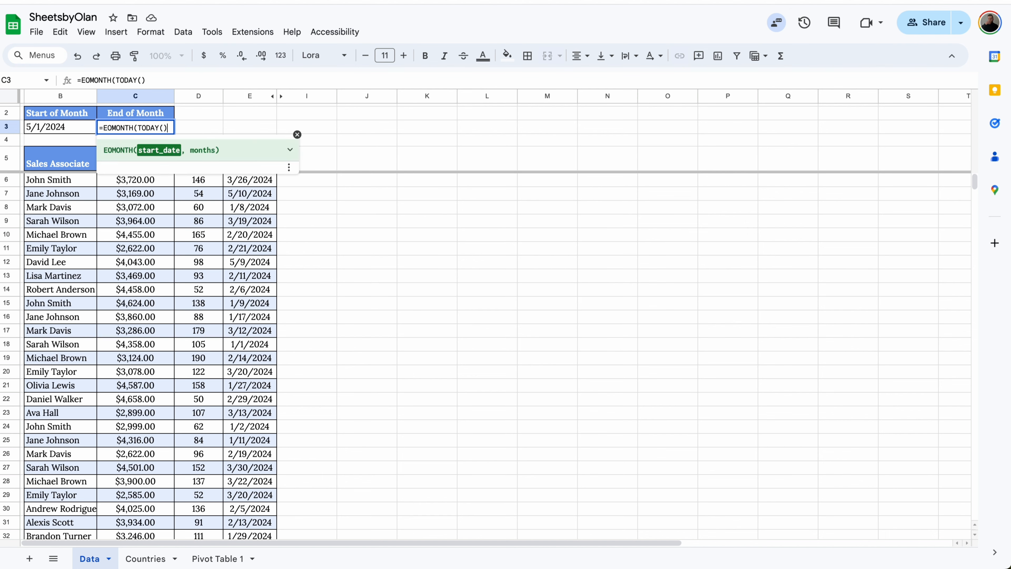
pyautogui.write(',0)')
pyautogui.press('Return')
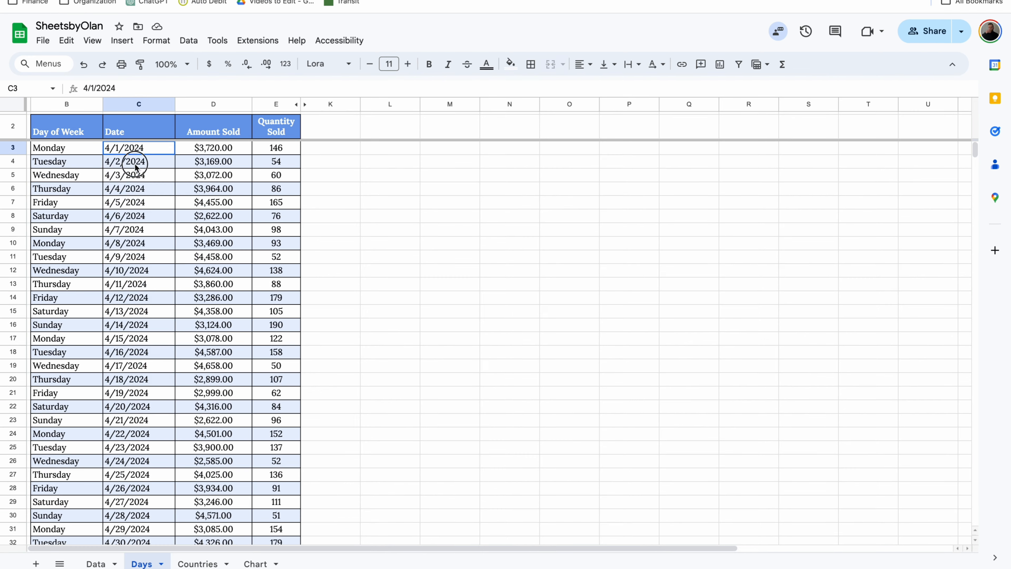
# On the Days sheet, start a conditional format rule for the dates in C3:C39 using a custom formula condition
pyautogui.moveTo(135, 159); pyautogui.dragTo(127, 484)
pyautogui.click(156, 40)
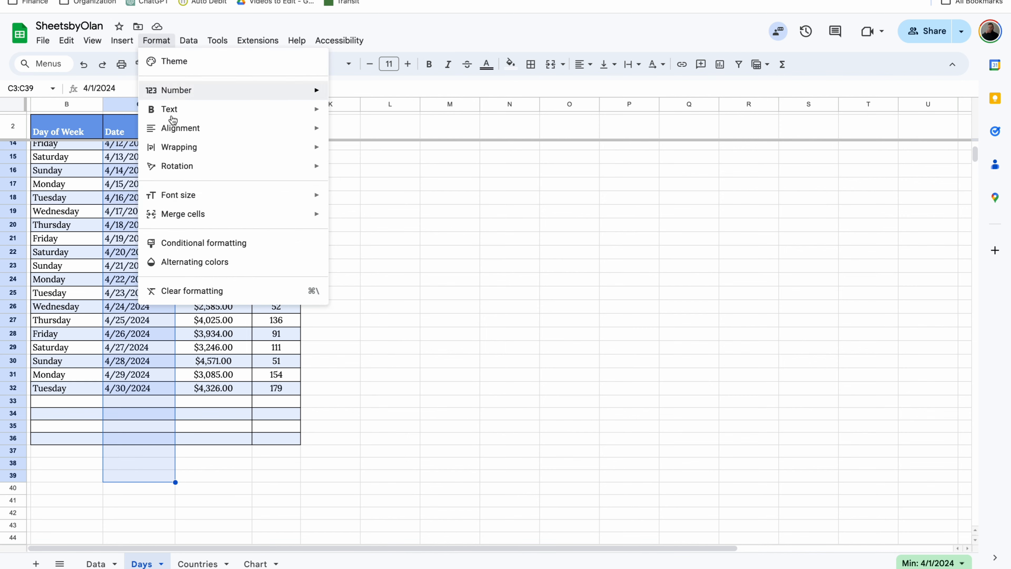
pyautogui.click(199, 244)
pyautogui.click(851, 231)
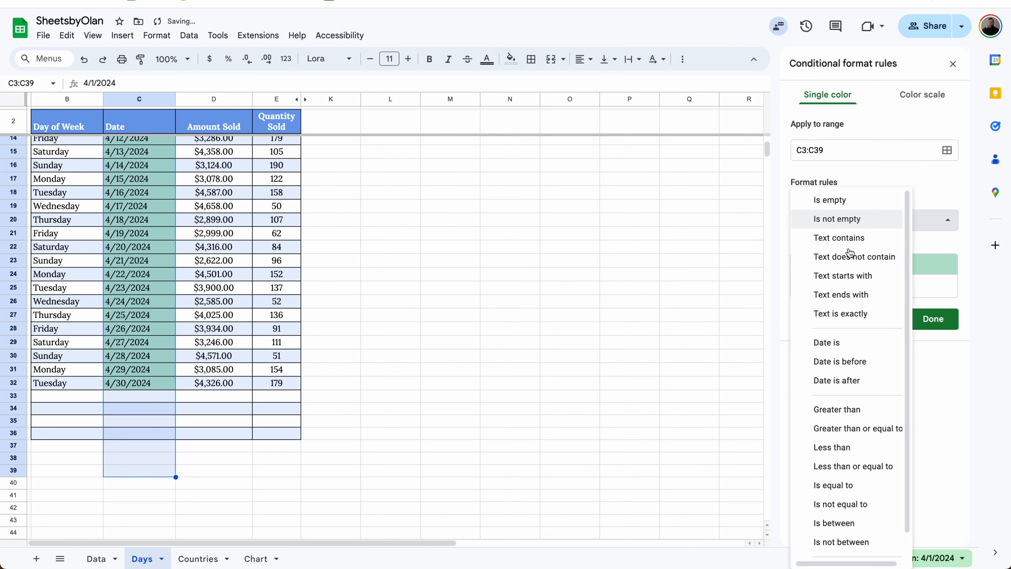
pyautogui.scroll(-1, 838, 357)
pyautogui.click(849, 547)
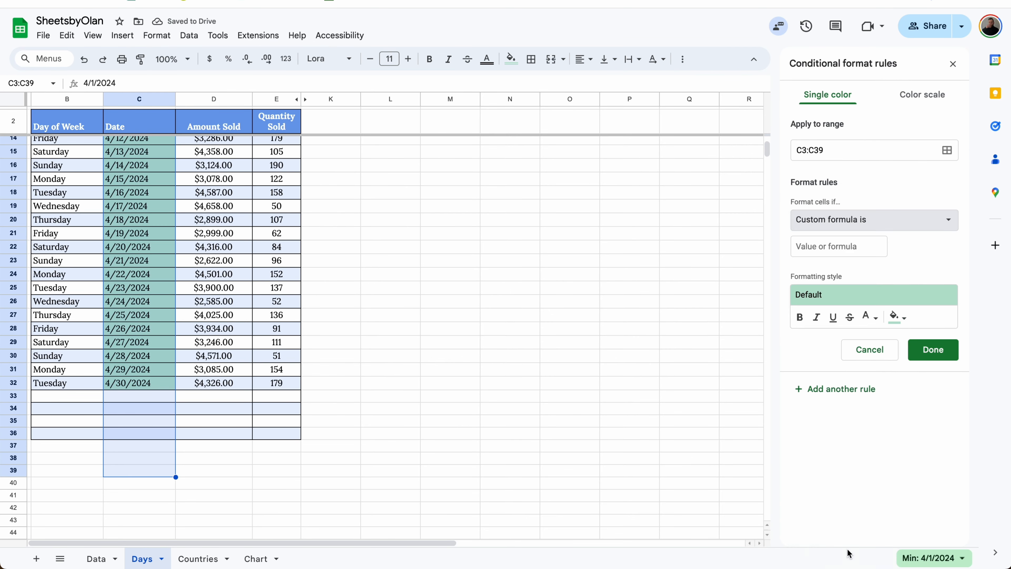
# Define the rule with =ISODD(WEEKNUM(C3)) and a yellow fill to highlight dates in odd-numbered weeks
pyautogui.click(881, 246)
pyautogui.write('=ISOD')
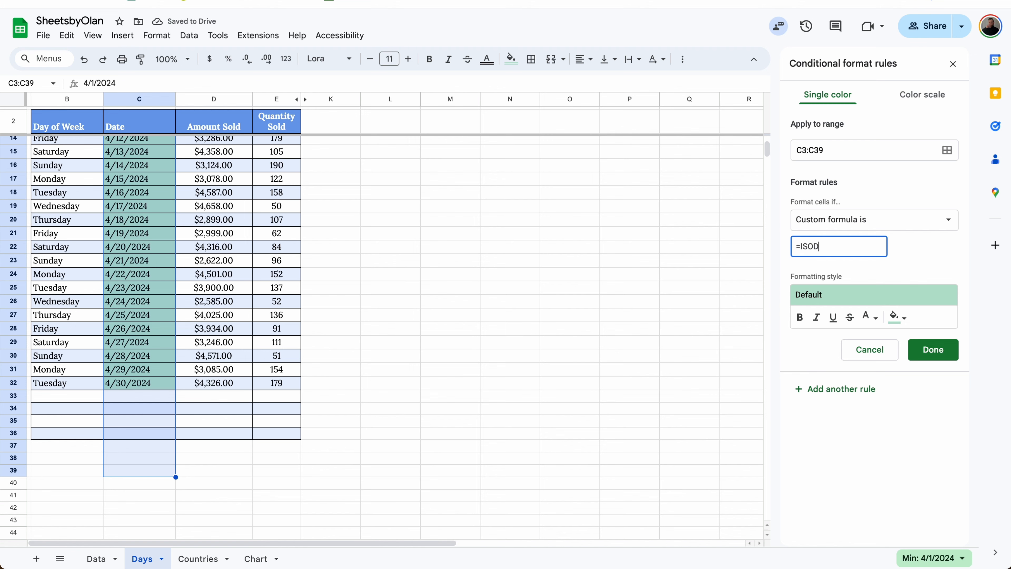
pyautogui.write('D(WEE')
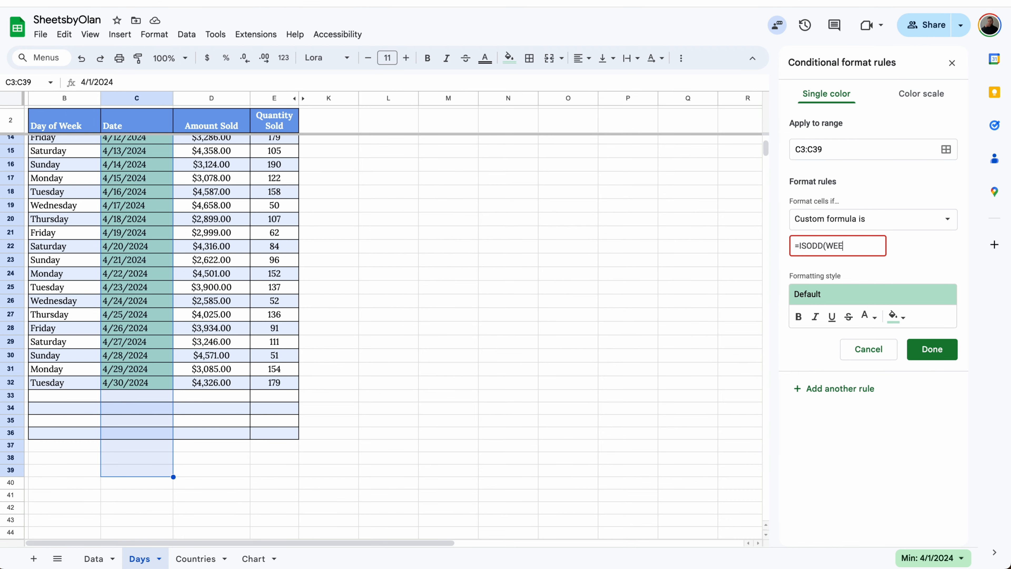
pyautogui.write('KNUM(C3))')
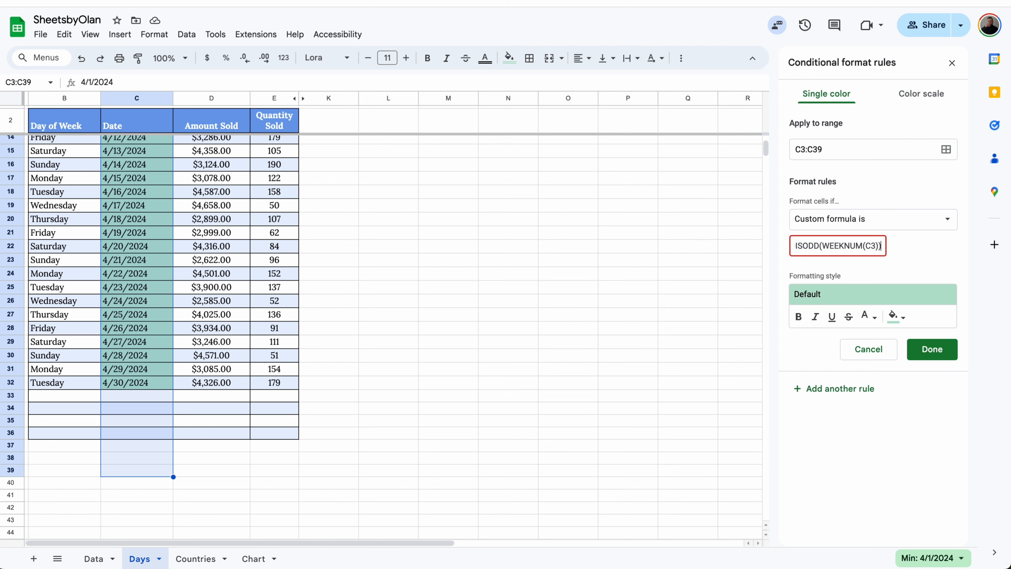
pyautogui.click(895, 316)
pyautogui.click(816, 408)
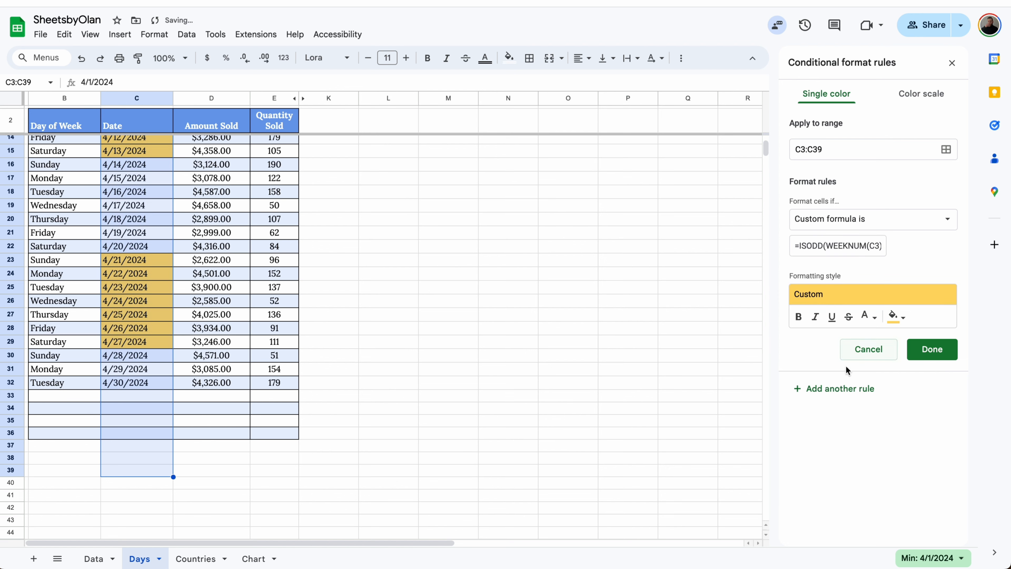
# Add a second rule for C3:C39 with =ISEVEN(WEEKNUM(C3)) and a green fill for even-numbered weeks
pyautogui.click(819, 247)
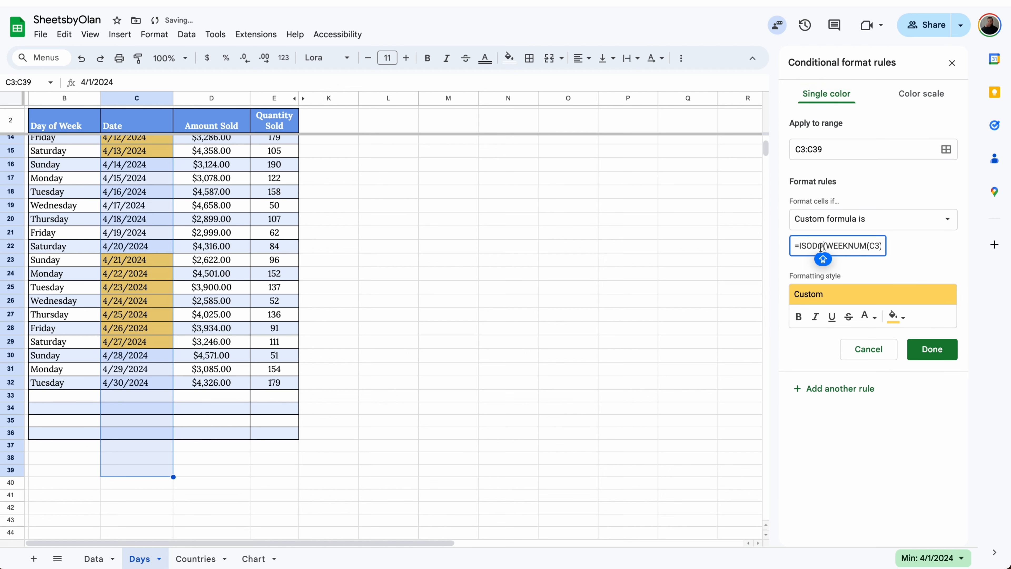
pyautogui.press('BackSpace')
pyautogui.press('BackSpace')
pyautogui.press('BackSpace')
pyautogui.write('EVEN')
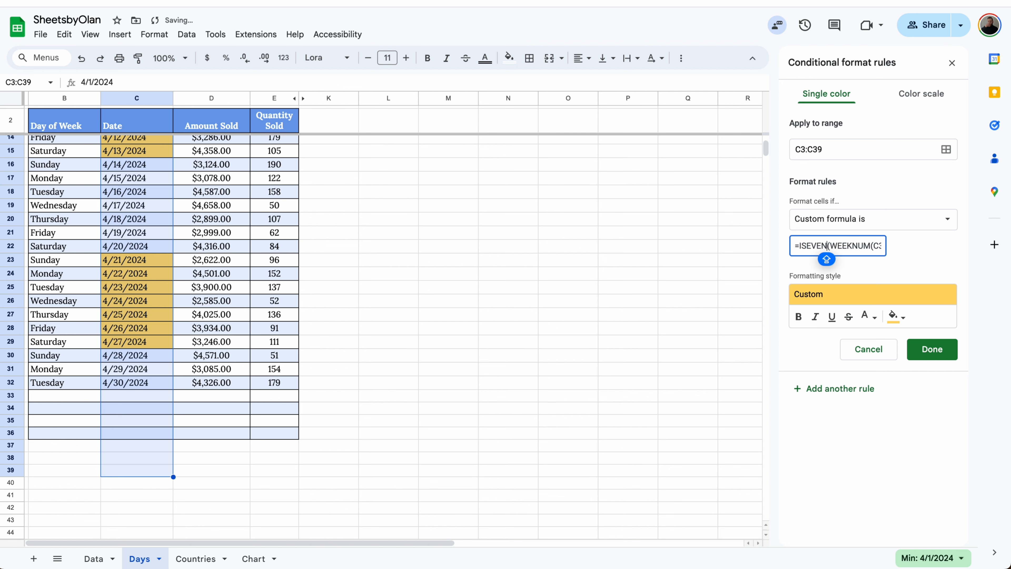
pyautogui.click(894, 316)
pyautogui.click(829, 410)
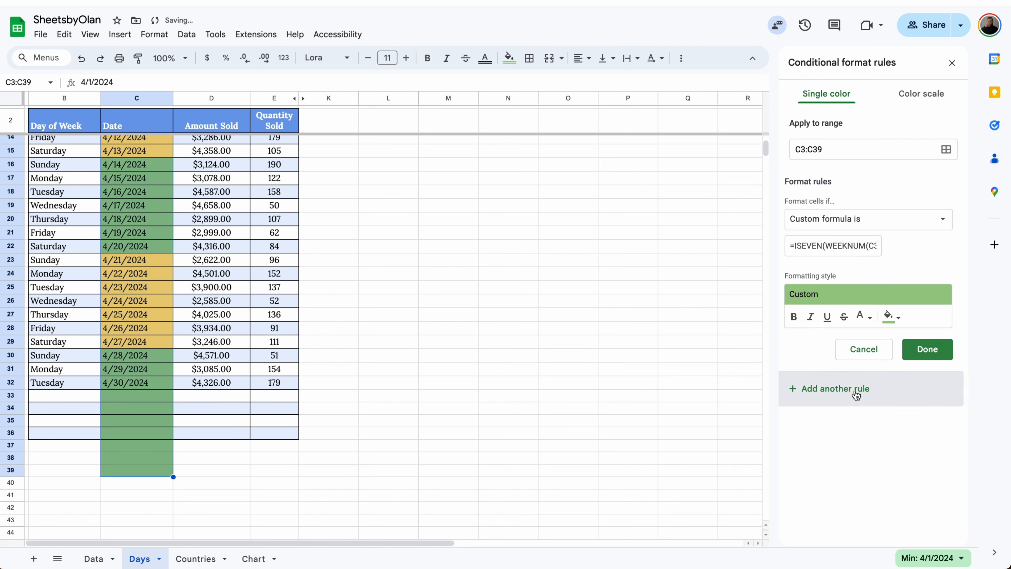
# Add a third rule for C3:C39 with =ISBLANK(C3) and a white fill for empty cells, and save it
pyautogui.moveTo(809, 244); pyautogui.dragTo(872, 244)
pyautogui.write('BLANK')
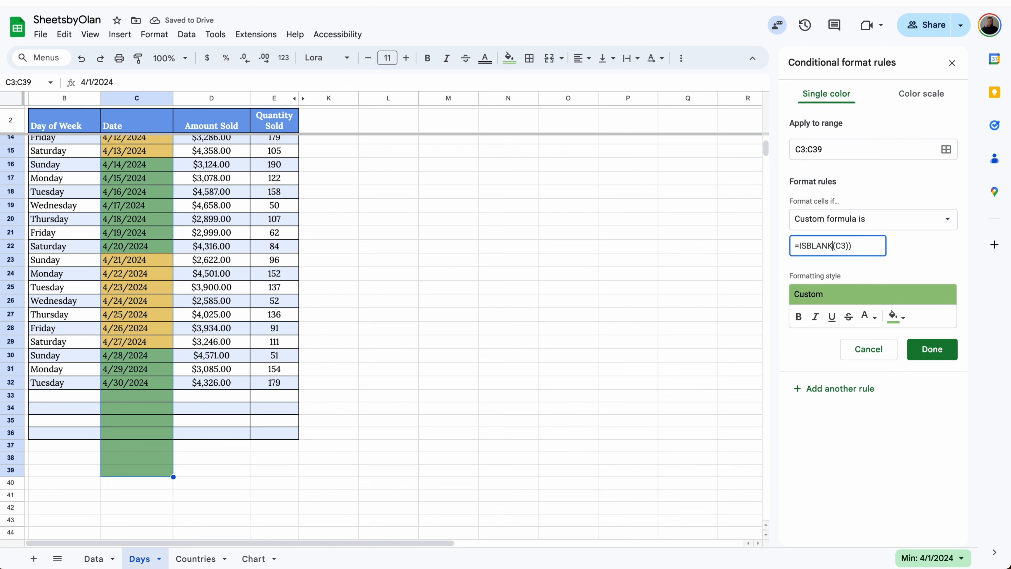
pyautogui.click(878, 244)
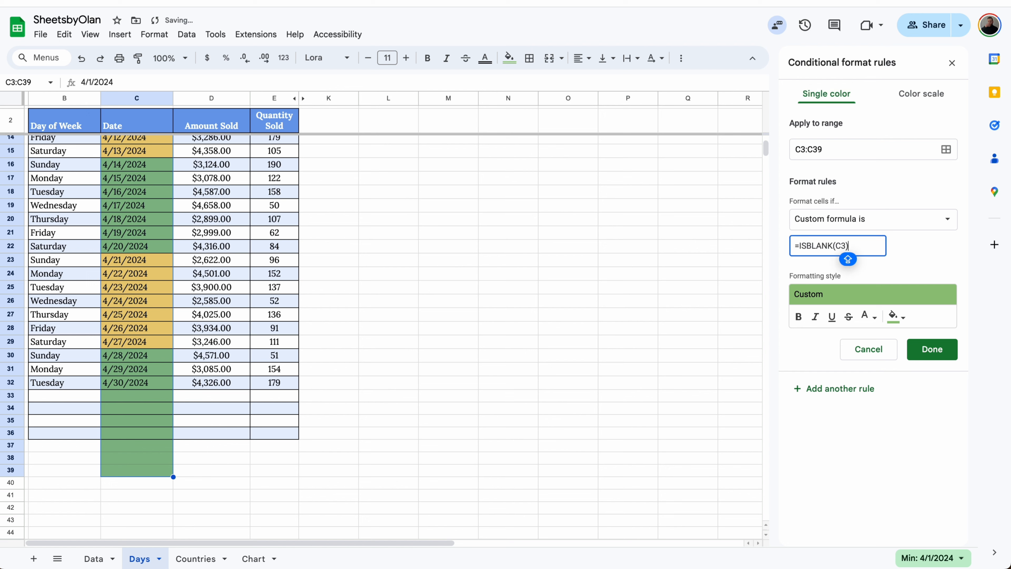
pyautogui.click(896, 316)
pyautogui.click(898, 358)
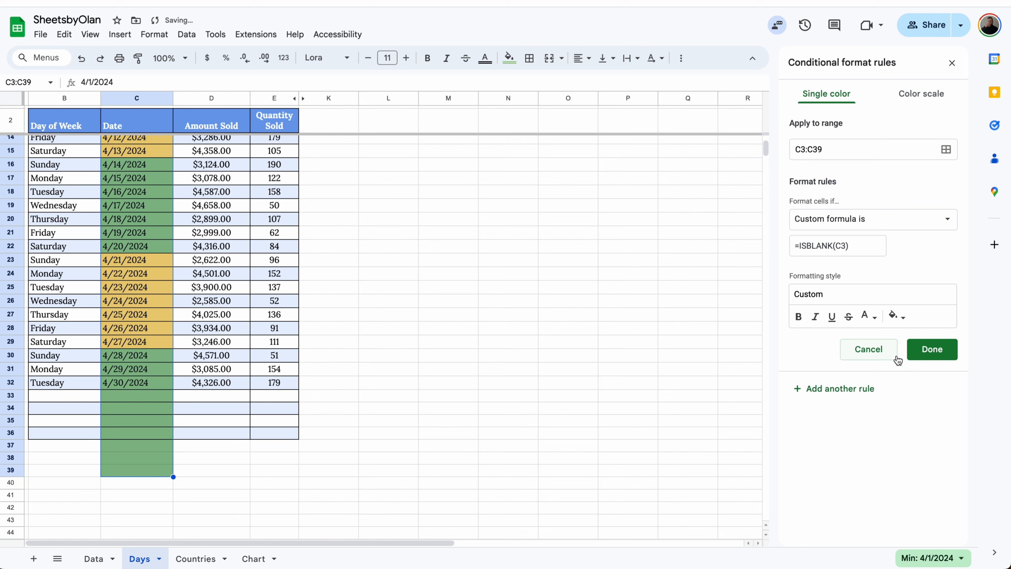
pyautogui.click(931, 349)
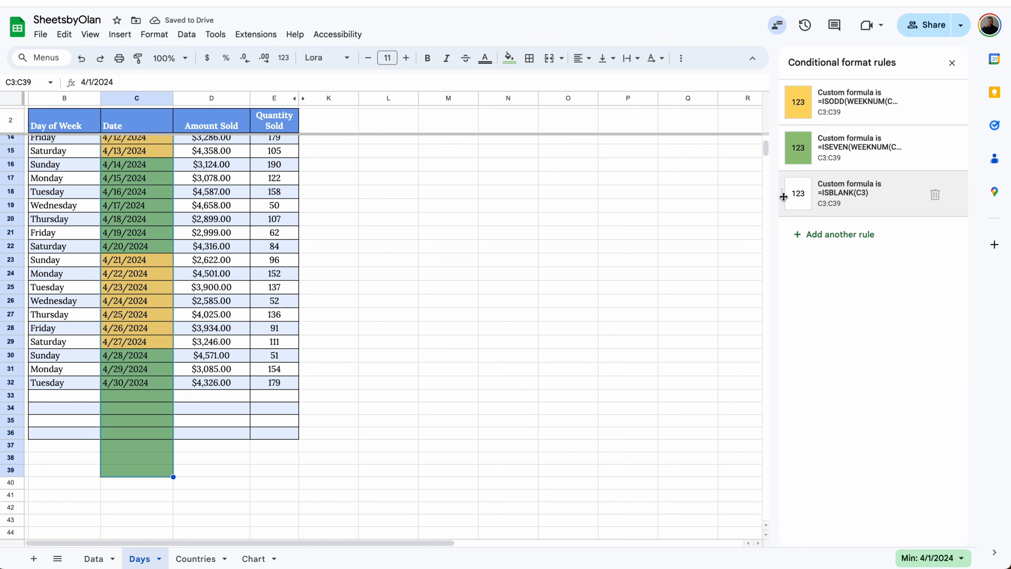
# Move the ISBLANK rule above the two week rules and close the conditional format rules
pyautogui.moveTo(783, 192); pyautogui.dragTo(784, 101)
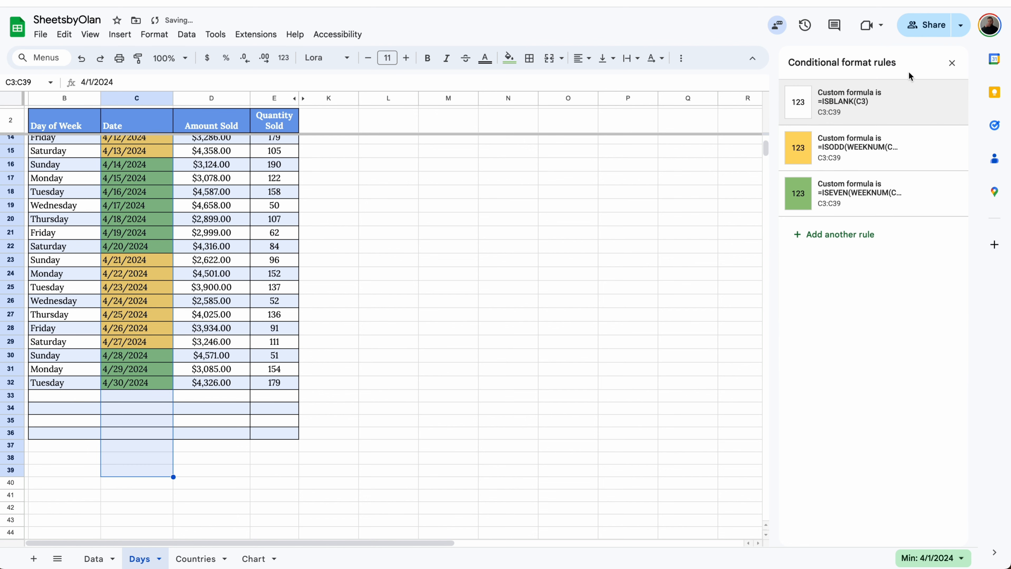
pyautogui.click(952, 62)
pyautogui.scroll(4, 355, 271)
pyautogui.click(201, 243)
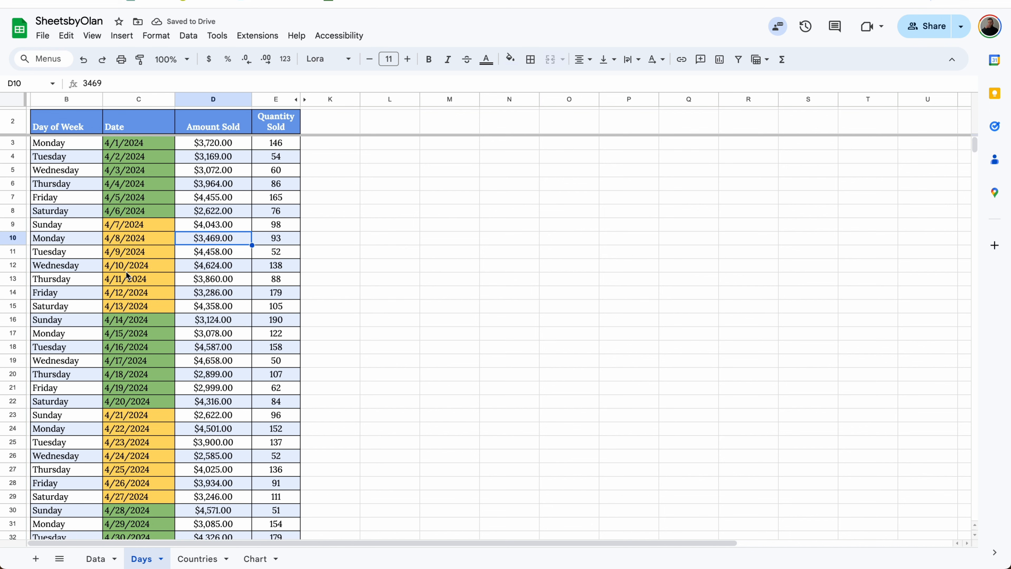
# Extend the date series from C32 down through C36
pyautogui.scroll(-5, 126, 271)
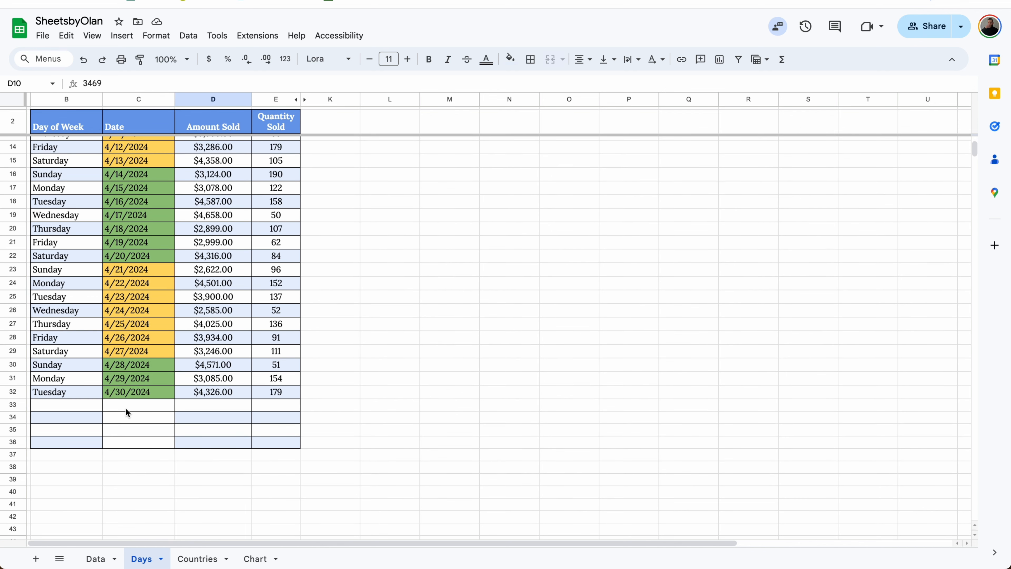
pyautogui.doubleClick(126, 407)
pyautogui.click(155, 391)
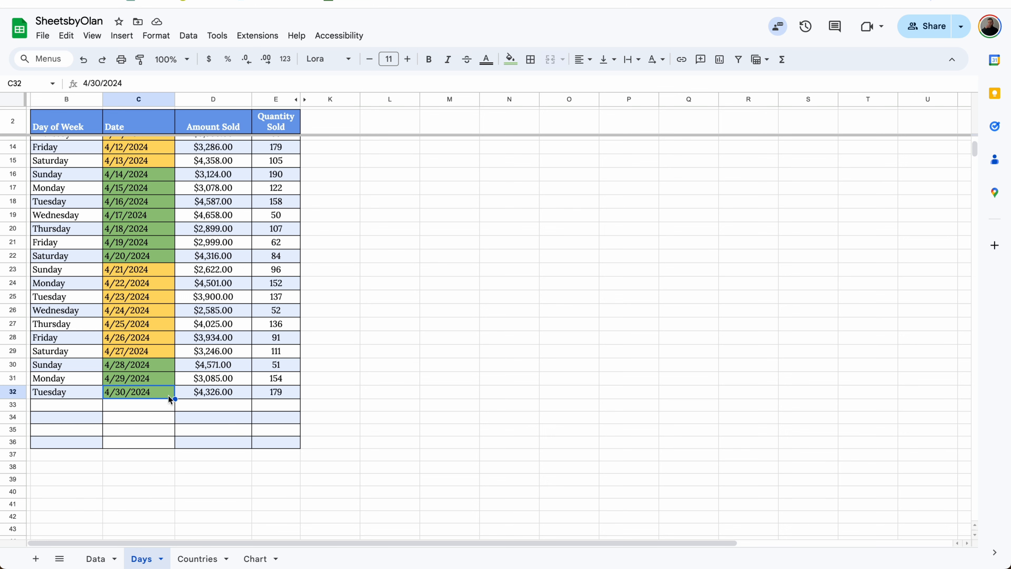
pyautogui.moveTo(175, 399); pyautogui.dragTo(169, 442)
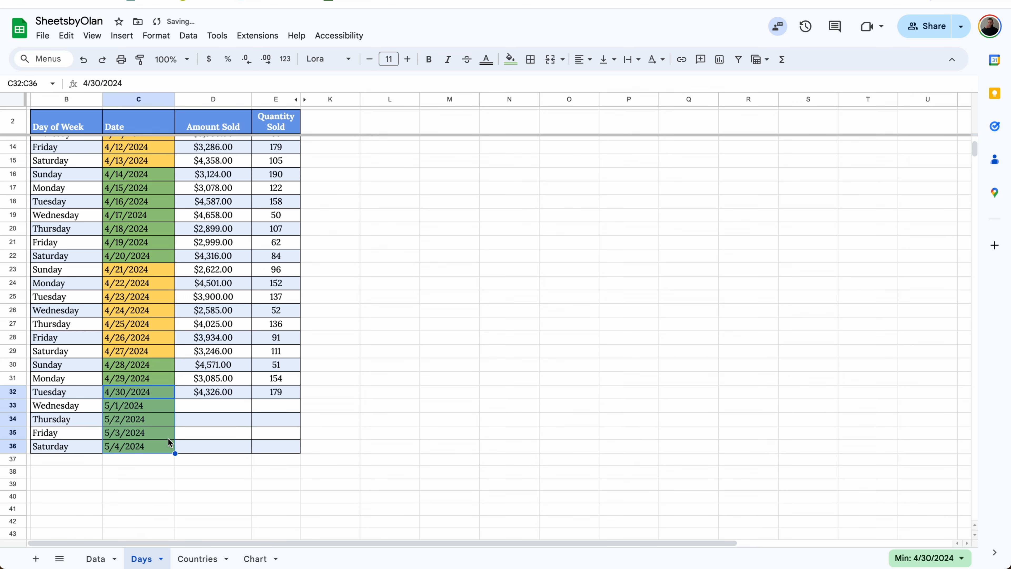